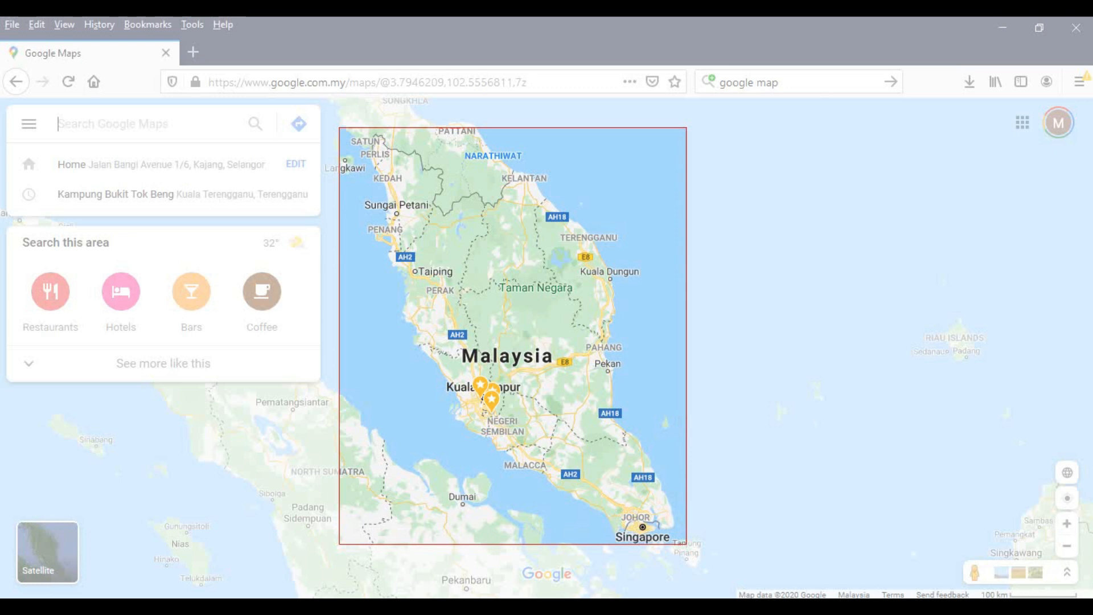
Step: Snip the Peninsular Malaysia area from Google Maps, switch to PowerPoint and give the slide a Blank layout
left_click_drag(687, 544, 690, 545)
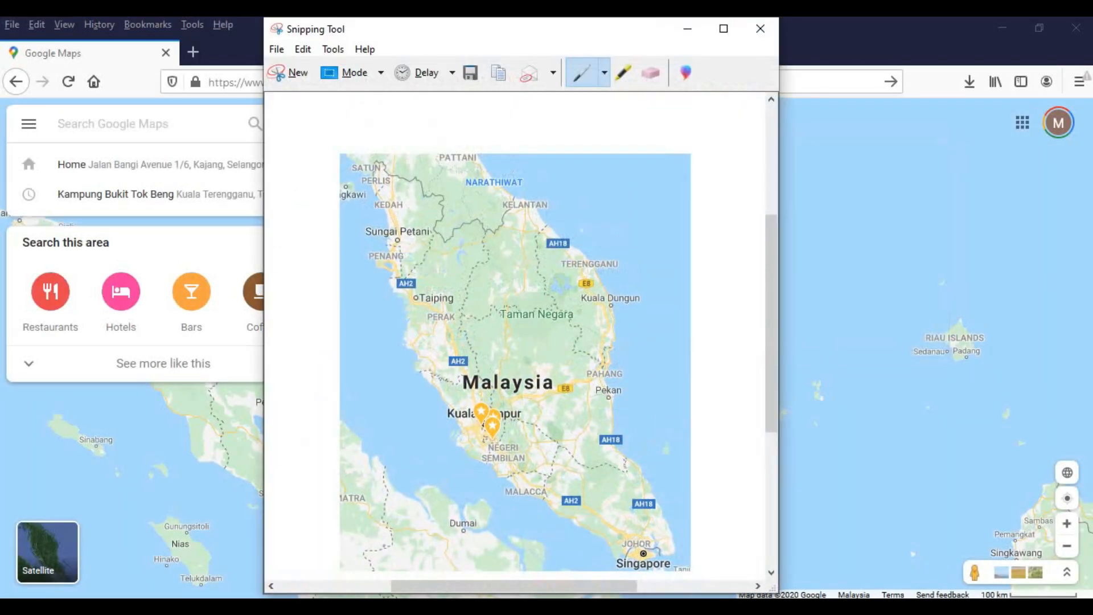
left_click(530, 607)
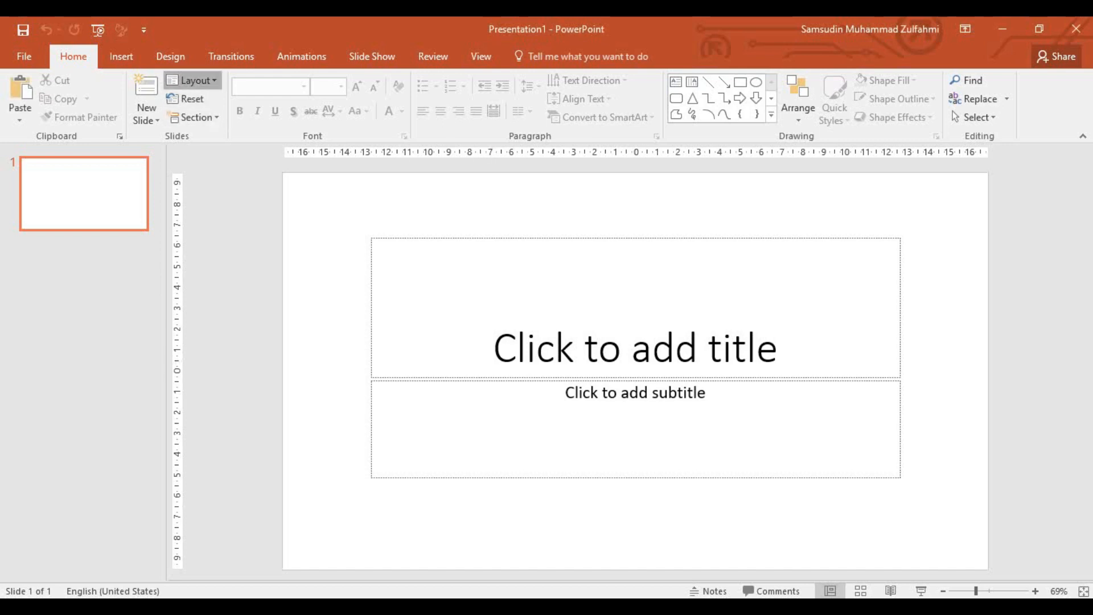
left_click(191, 80)
left_click(179, 301)
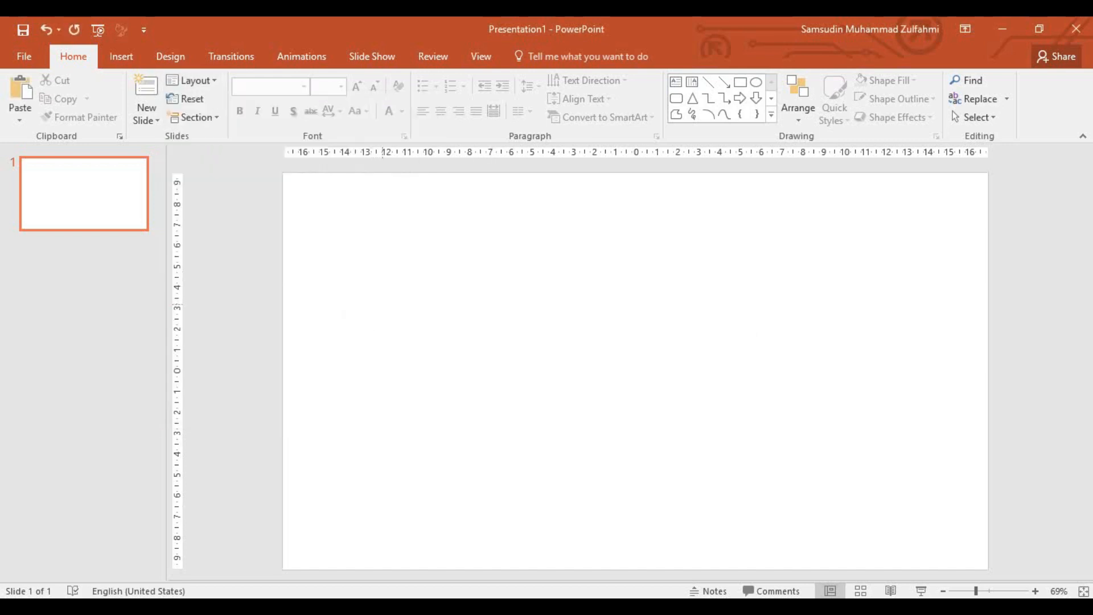
Step: Paste the snipped map onto the slide and enlarge it to fill the full slide height
key("ctrl+v")
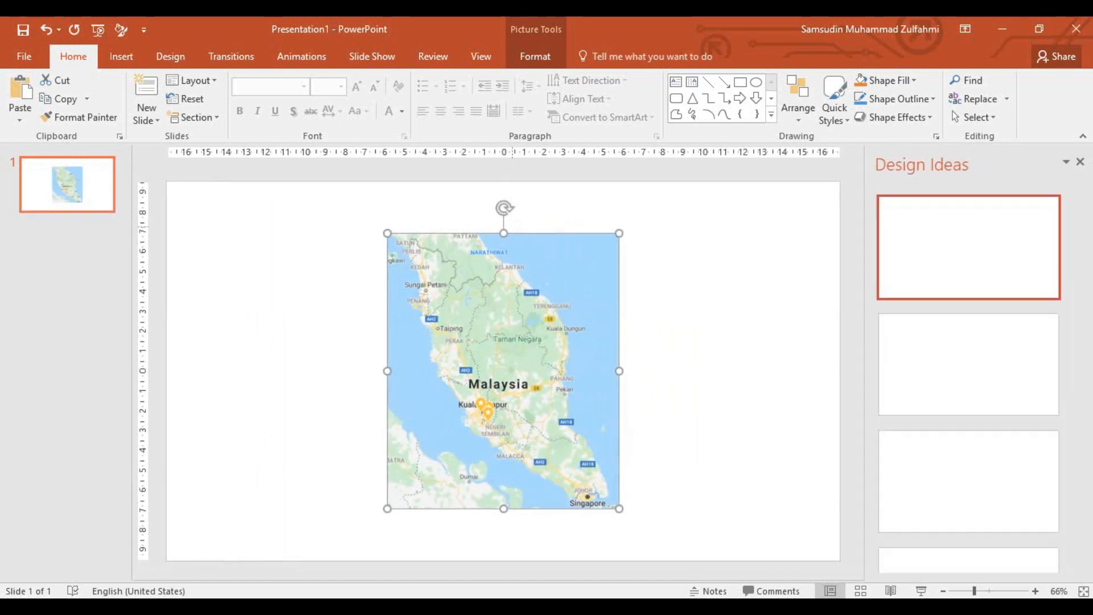
left_click_drag(388, 233, 344, 181)
left_click_drag(757, 542, 800, 569)
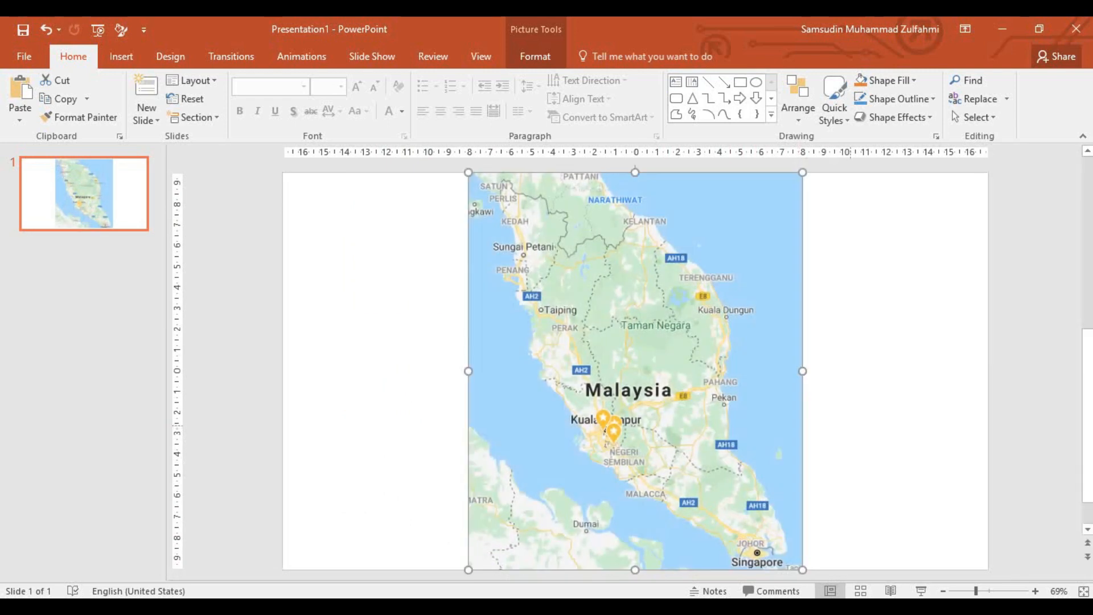
Step: Trace the whole outline of Peninsular Malaysia over the map picture with a closed Freeform shape
left_click(1031, 421)
left_click(677, 115)
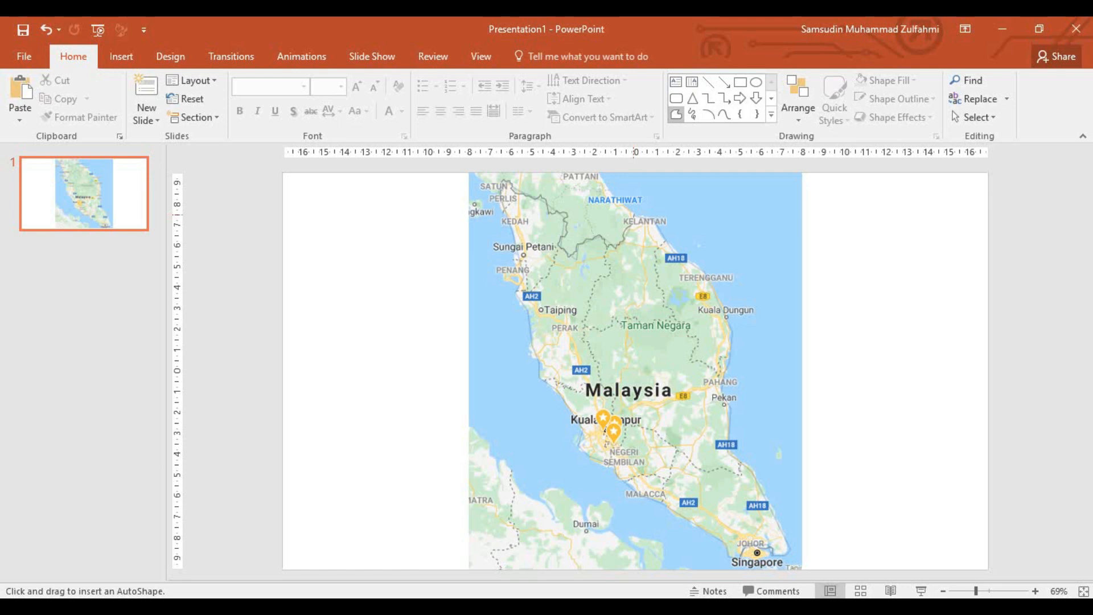
left_click(634, 215)
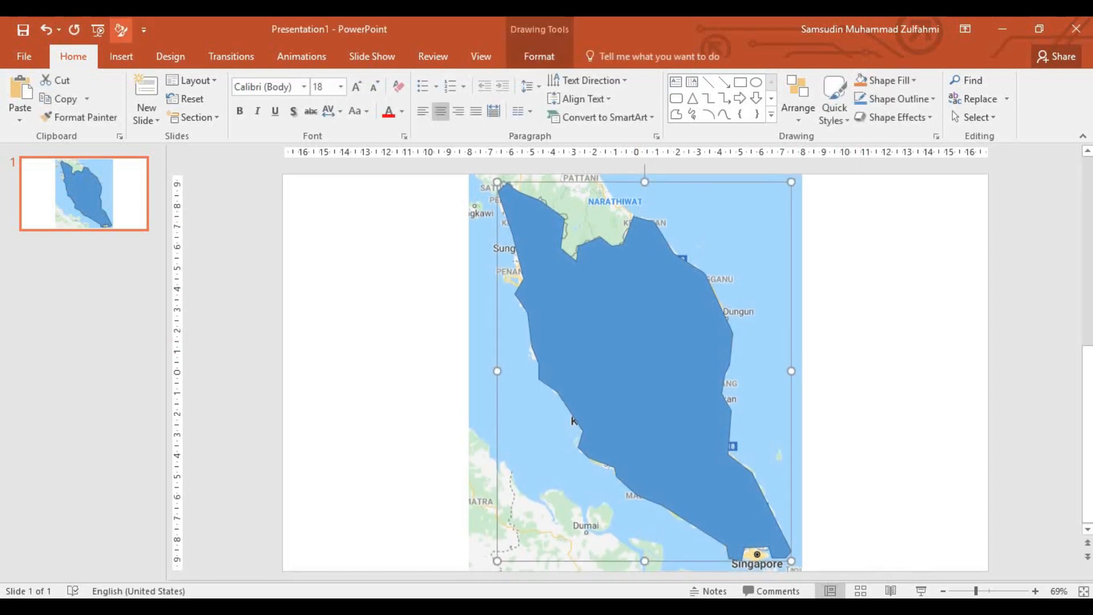
Step: Set the fill transparency of the peninsula outline shape to 49%
left_click(121, 30)
left_click(901, 246)
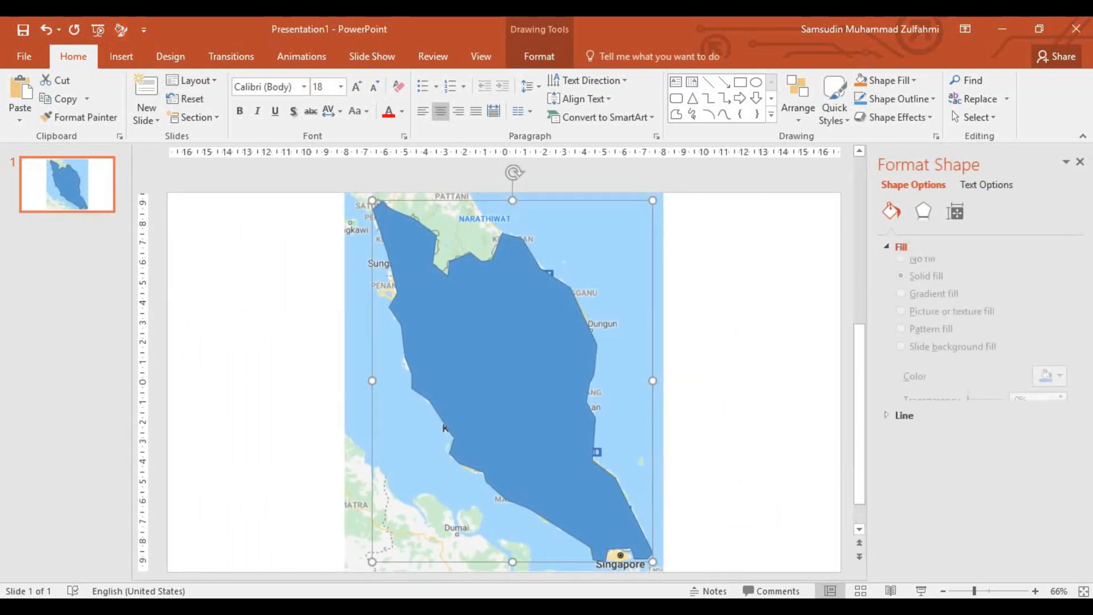
left_click_drag(969, 411, 985, 411)
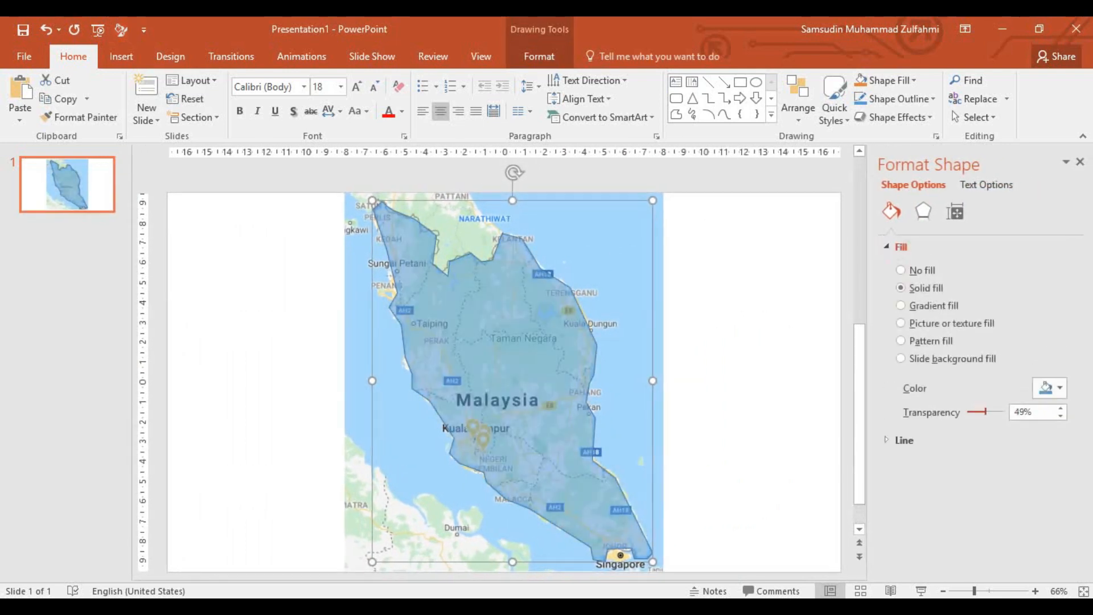
left_click(754, 373)
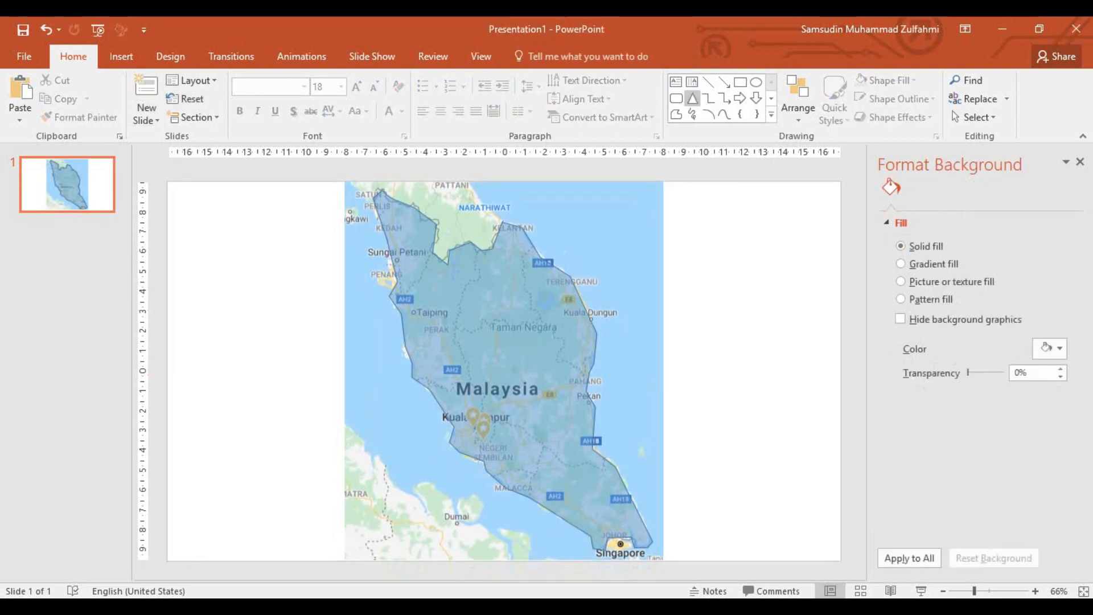
Step: Trace a closed Freeform shape over Terengganu, following its inland border and extending past the coast
left_click(677, 114)
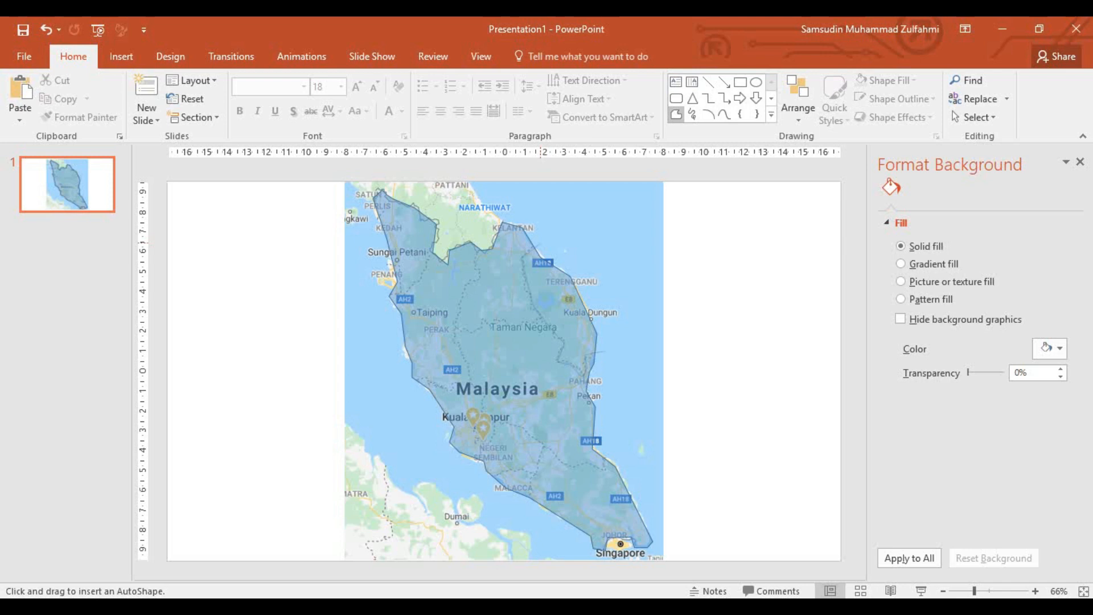
left_click(604, 351)
left_click(602, 312)
left_click(595, 297)
left_click(541, 244)
left_click(644, 303)
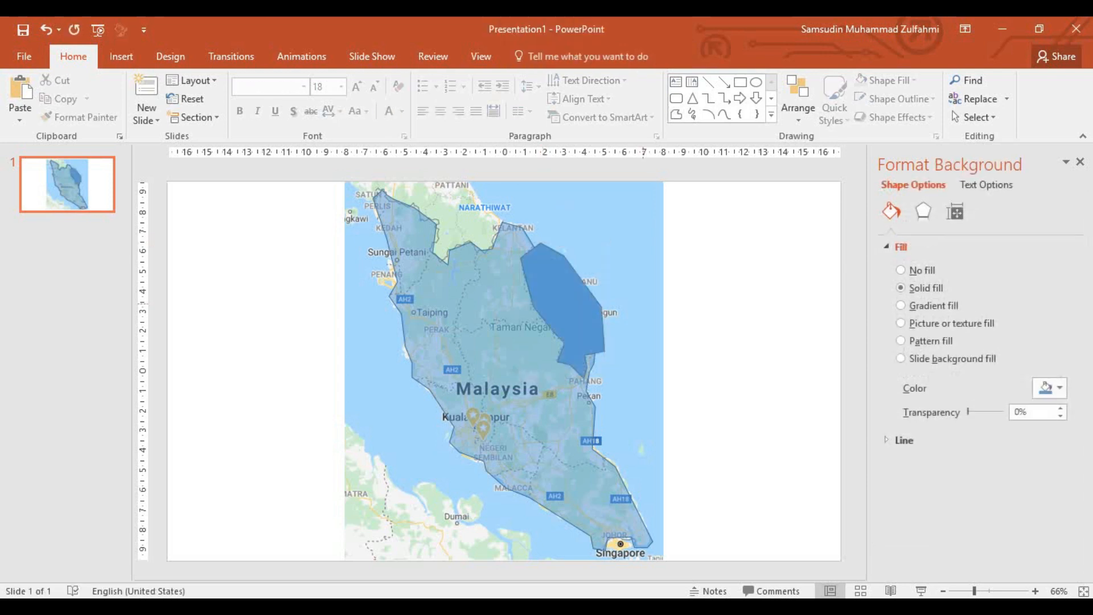
Step: Merge the peninsula outline and the Terengganu shape using Fragment
key("ctrl+a")
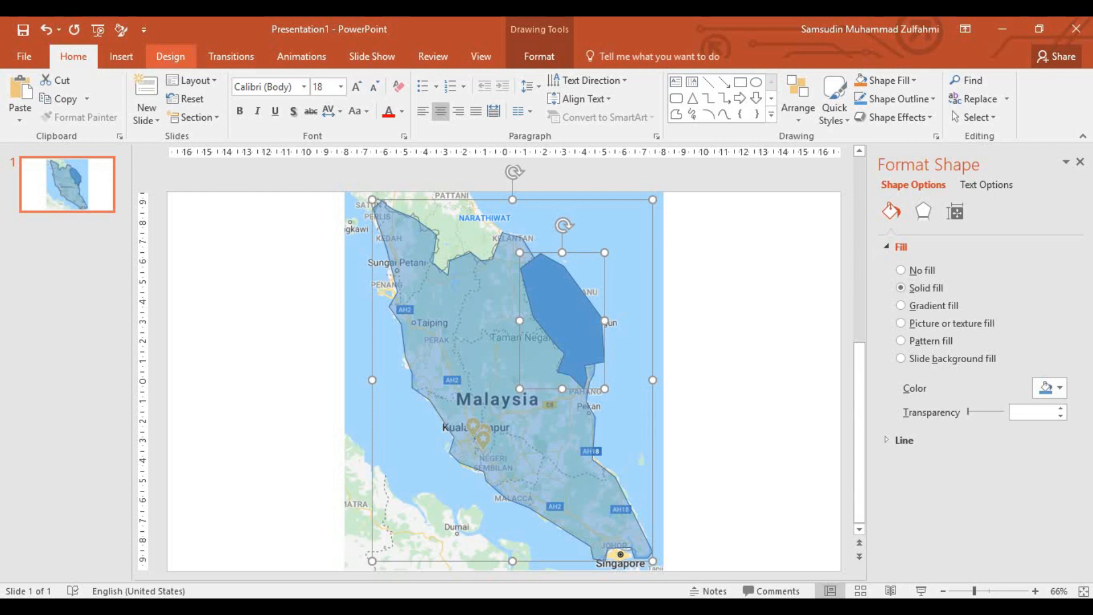
left_click(539, 56)
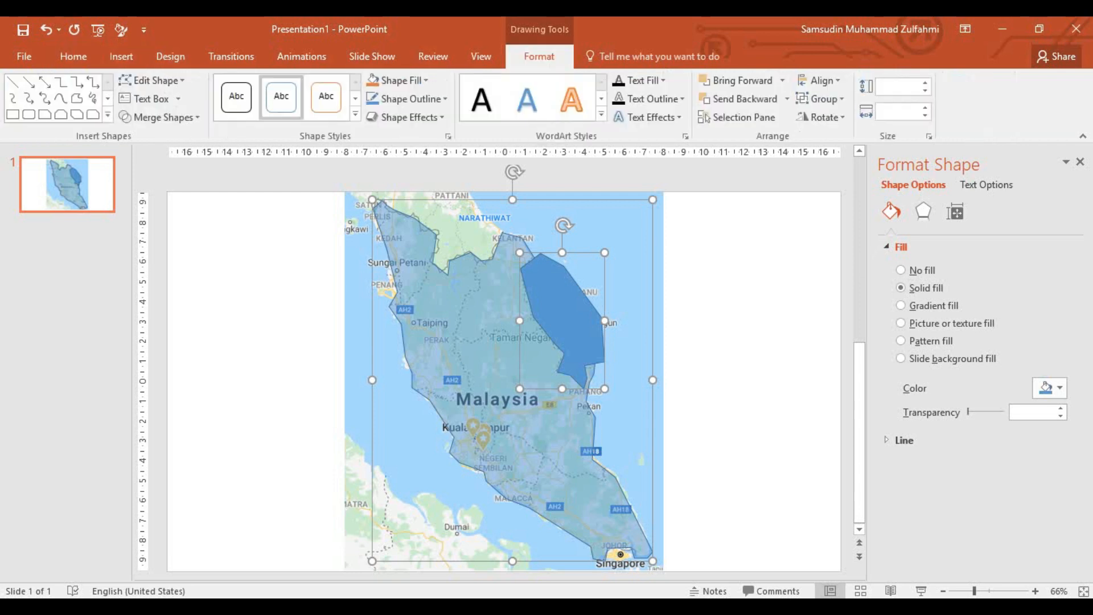
left_click(159, 117)
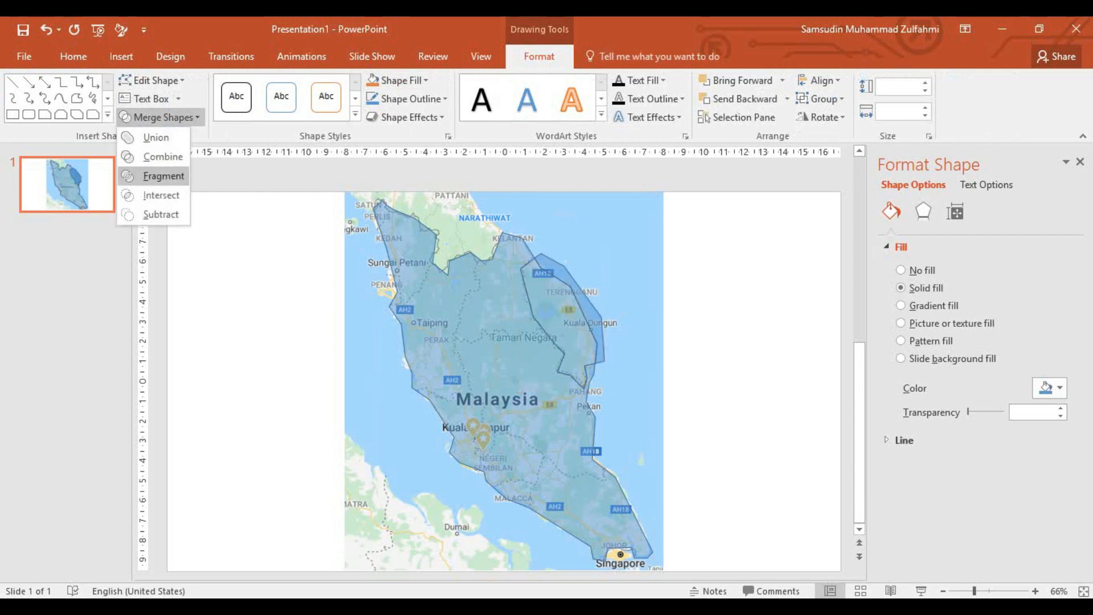
left_click(162, 173)
Step: Delete the leftover fragment outside the Terengganu coast
left_click(706, 354)
left_click(593, 301)
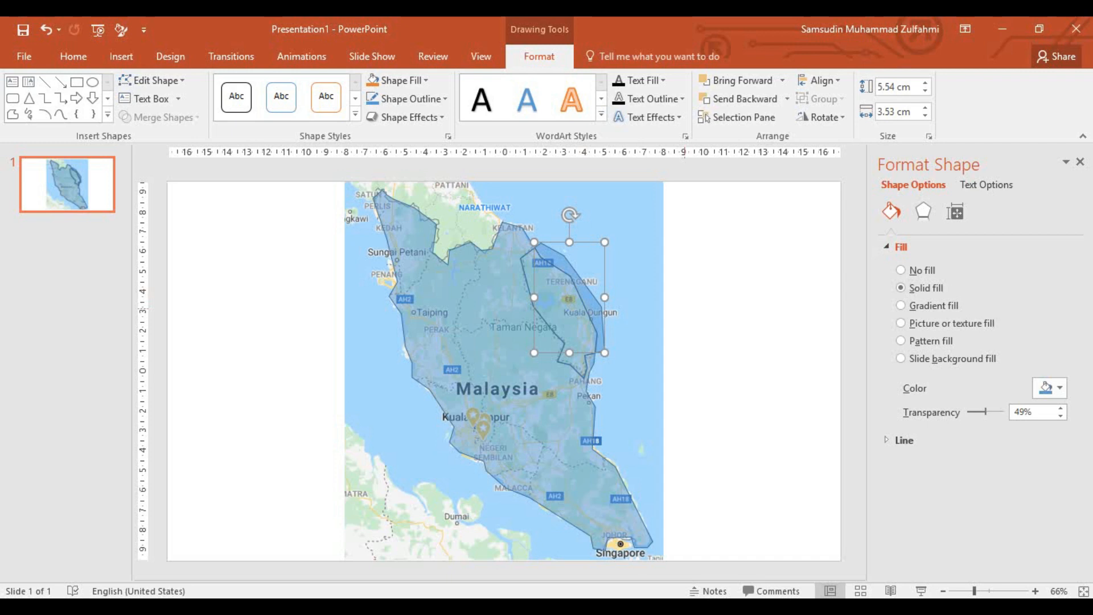
key("Delete")
Step: Trace a closed Freeform shape over Kelantan, following its inland border and overlapping Terengganu's edge
left_click(676, 114)
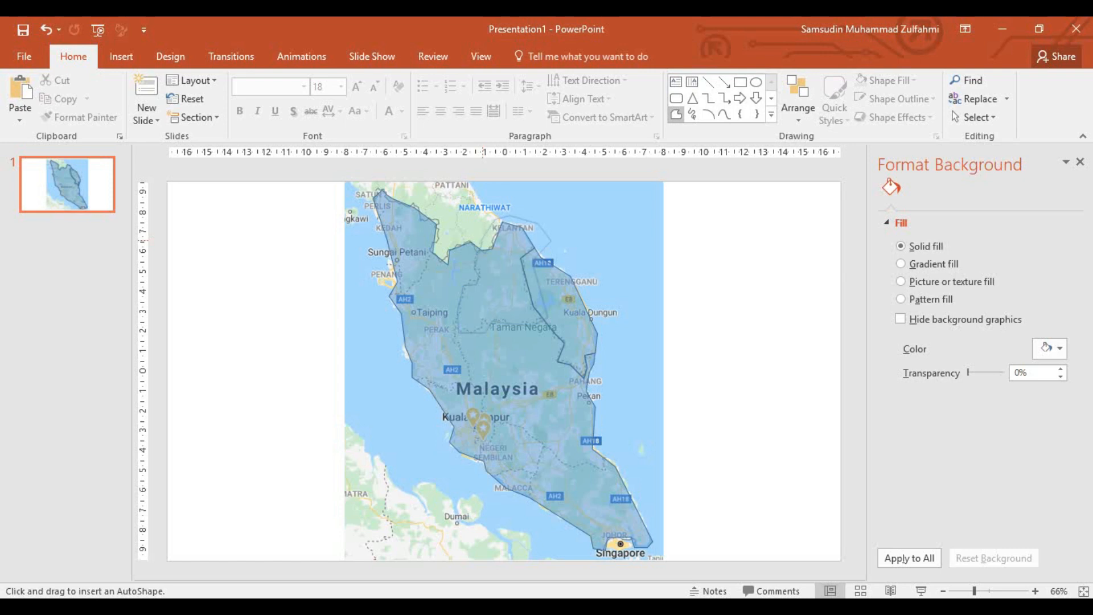
left_click(549, 239)
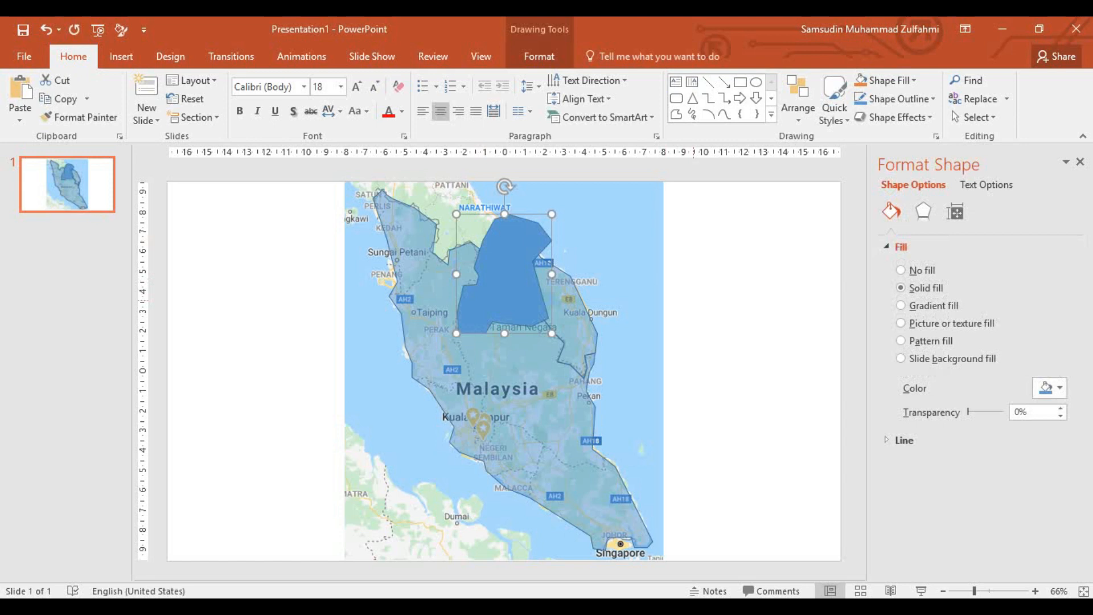
key("Escape")
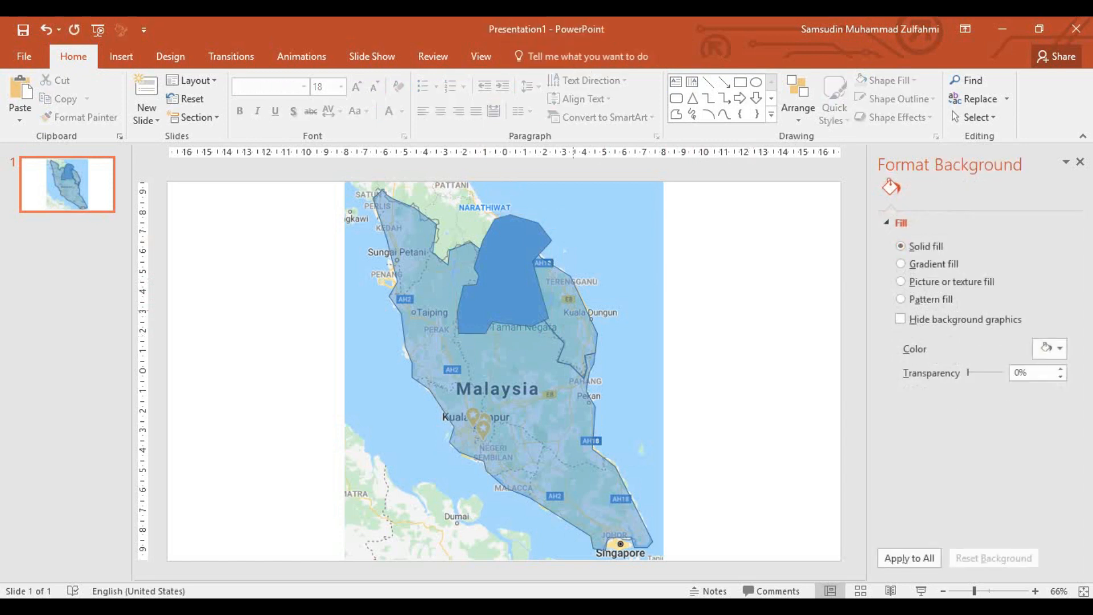
Step: Fragment the peninsula shape with the Kelantan shape and delete the excess piece outside Kelantan's borders
left_click(501, 365)
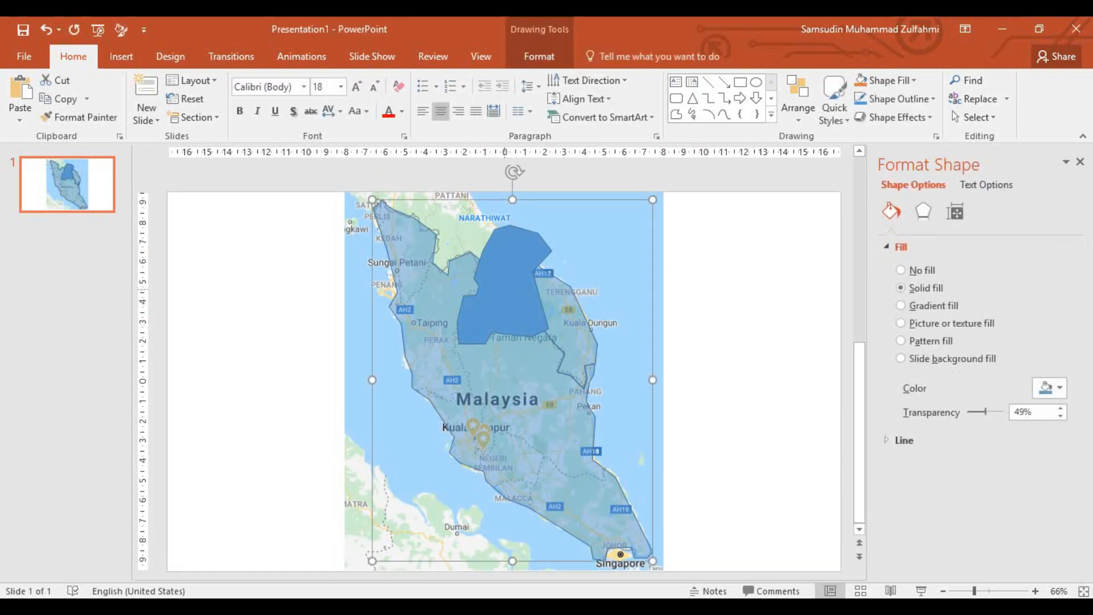
left_click(501, 245, "shift")
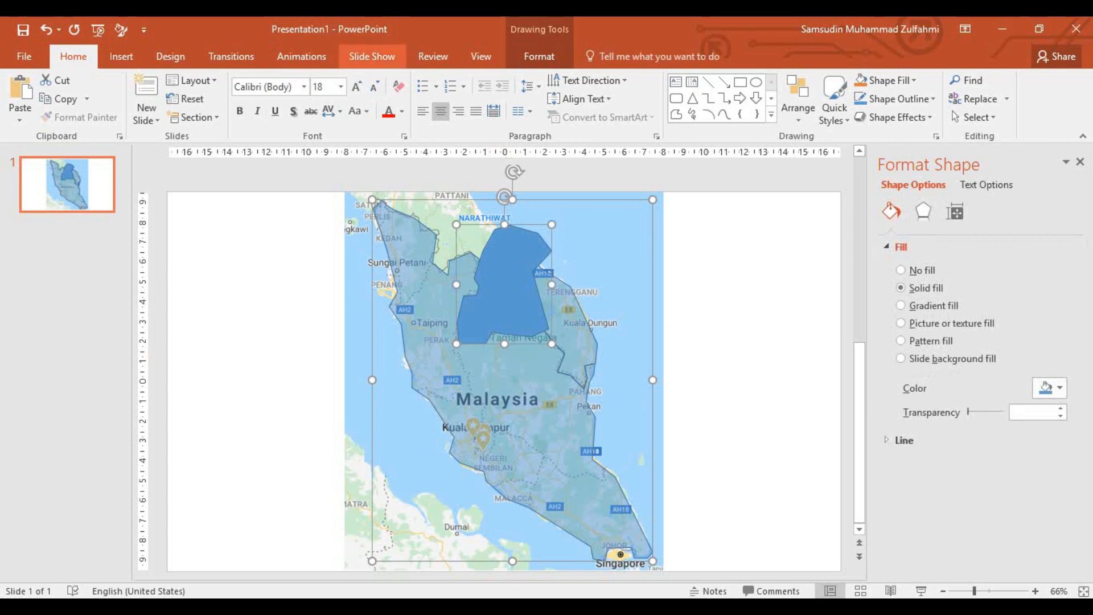
left_click(540, 56)
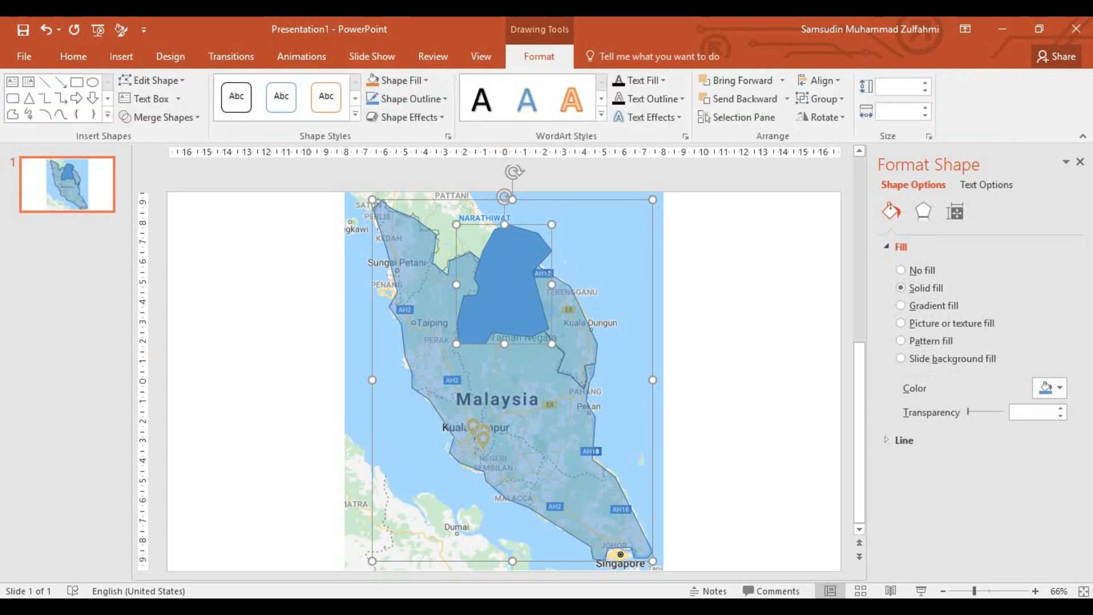
left_click(160, 118)
left_click(164, 176)
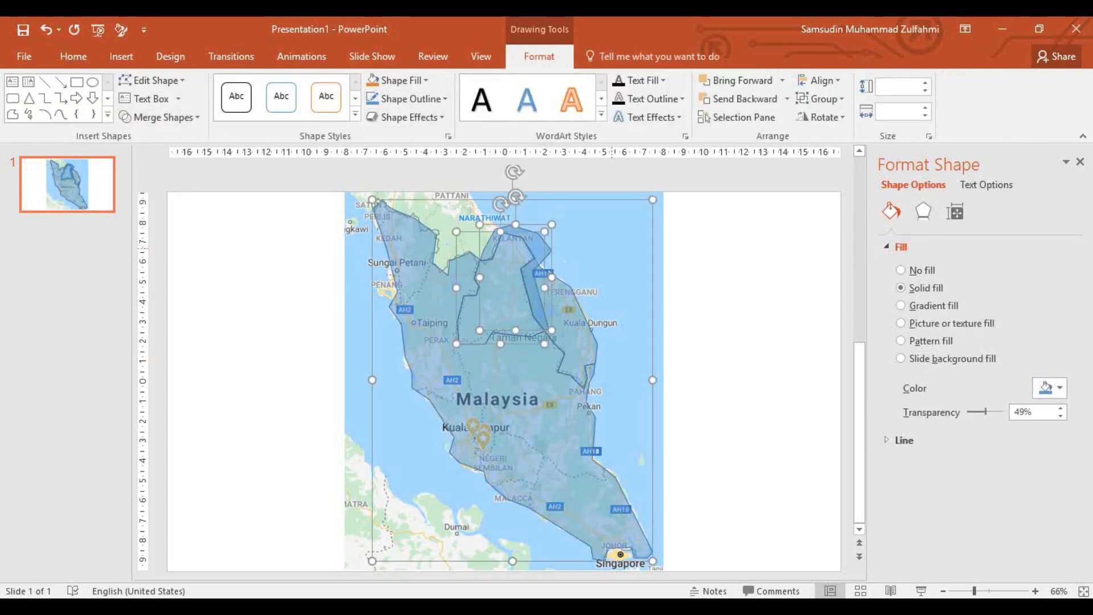
left_click(516, 277)
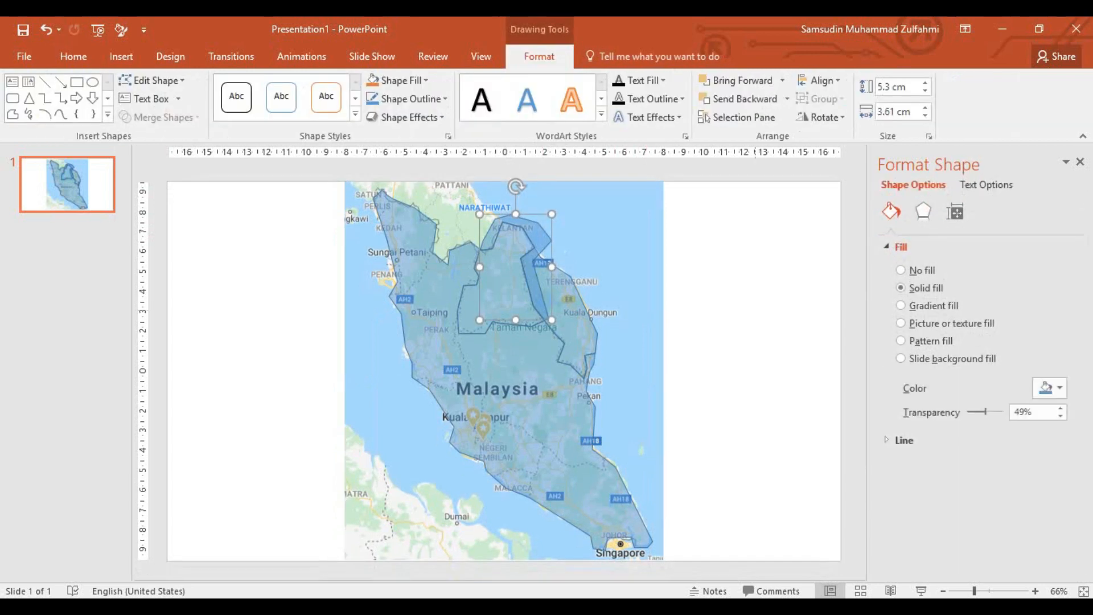
key("Escape")
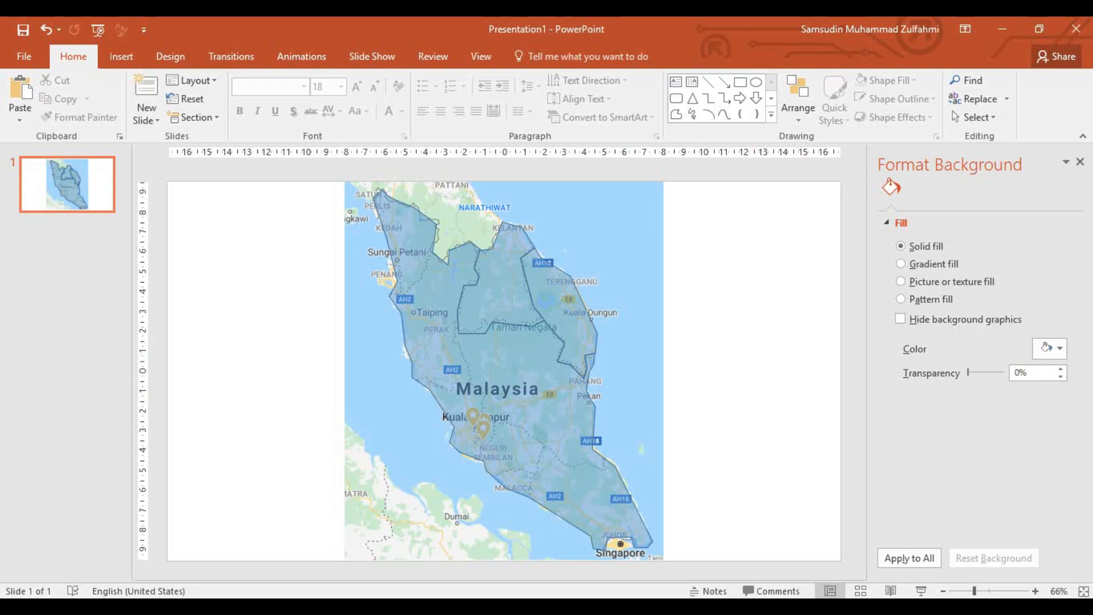
Step: Trace a closed Freeform shape over Pahang, overlapping Kelantan and Terengganu and extending past the east coast
left_click(676, 114)
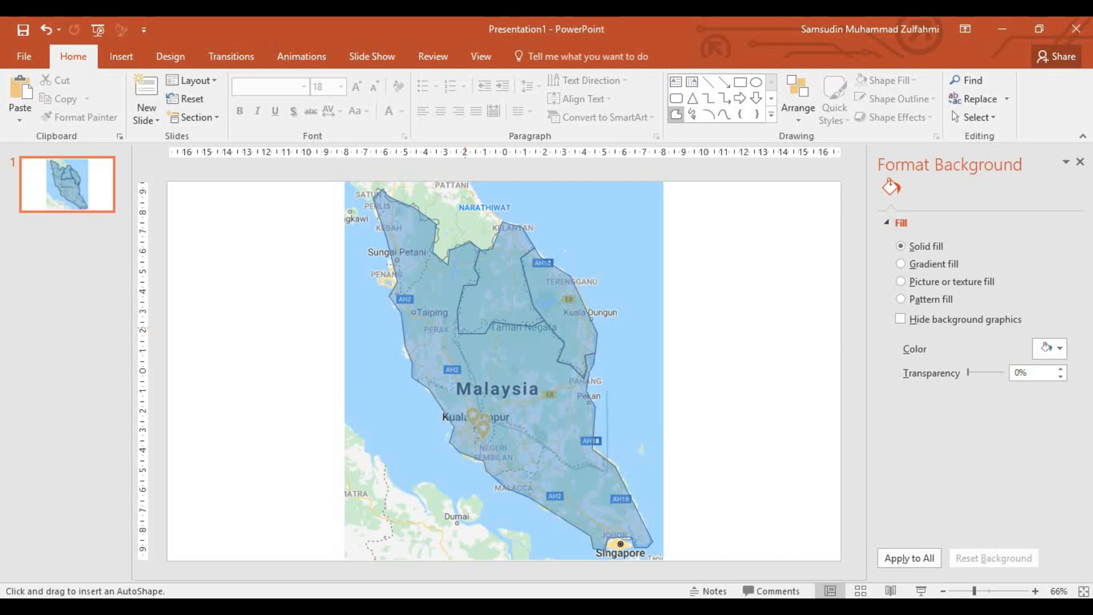
left_click(613, 329)
left_click(592, 323)
double_click(465, 329)
key("Escape")
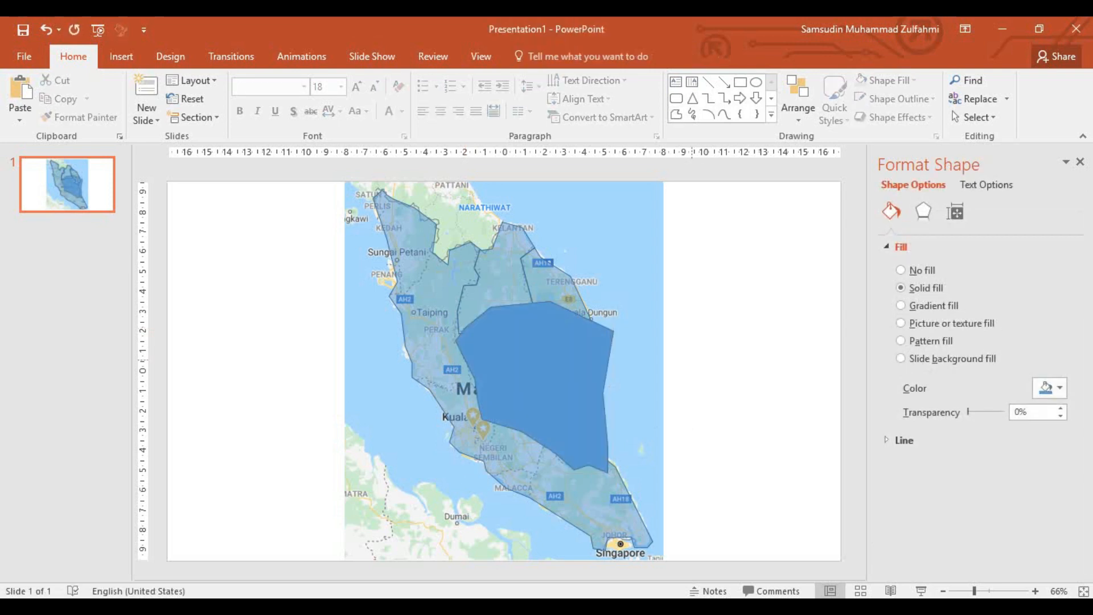
Step: Merge the remaining peninsula shape and the Pahang shape using Fragment
key("ctrl+a")
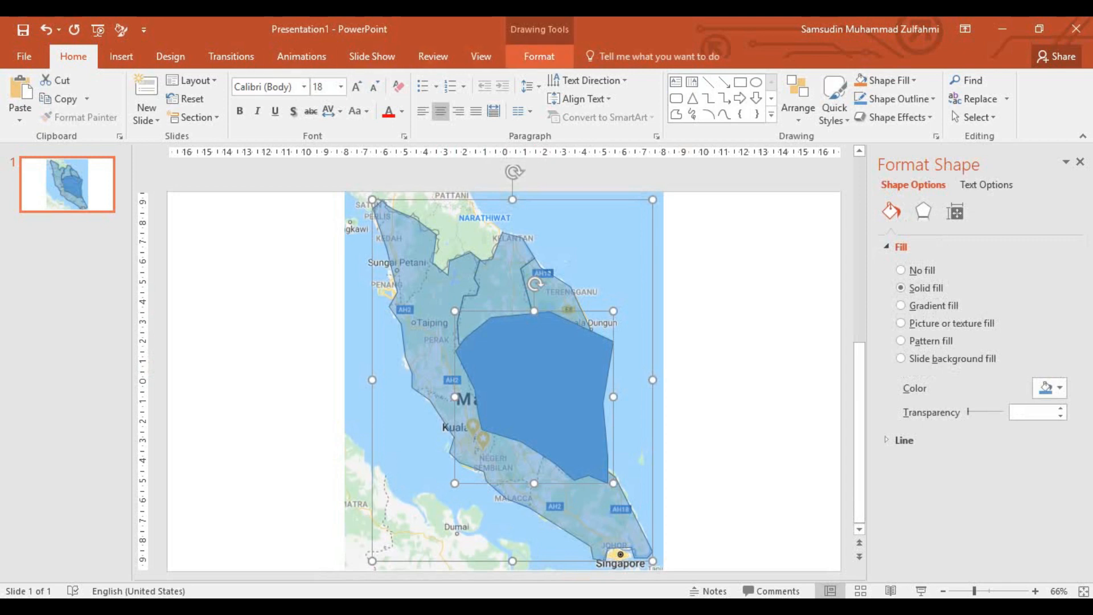
left_click(539, 56)
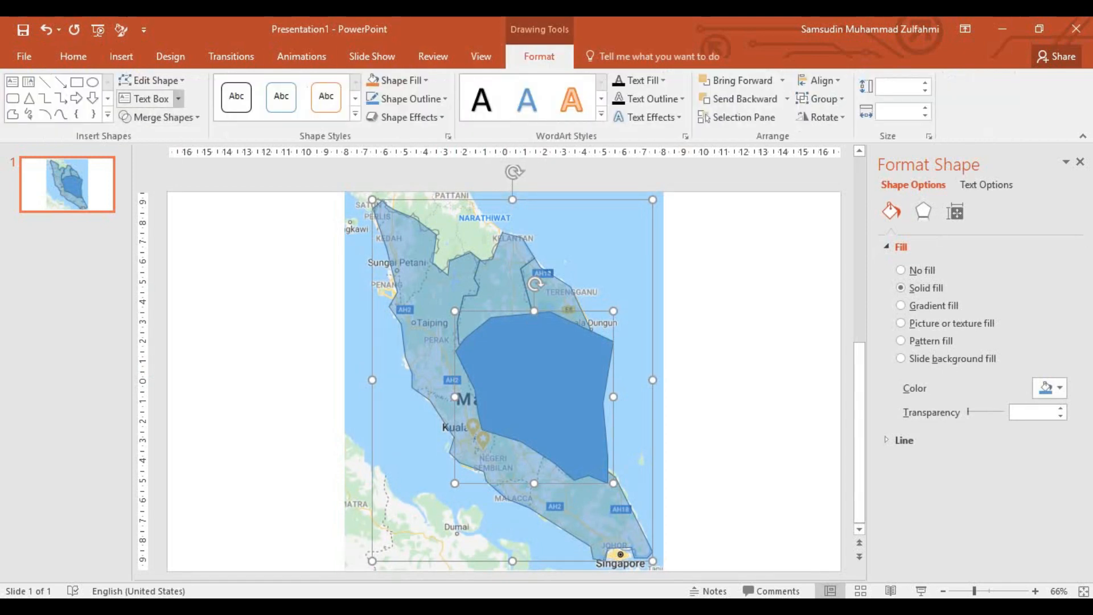
left_click(179, 98)
left_click(170, 56)
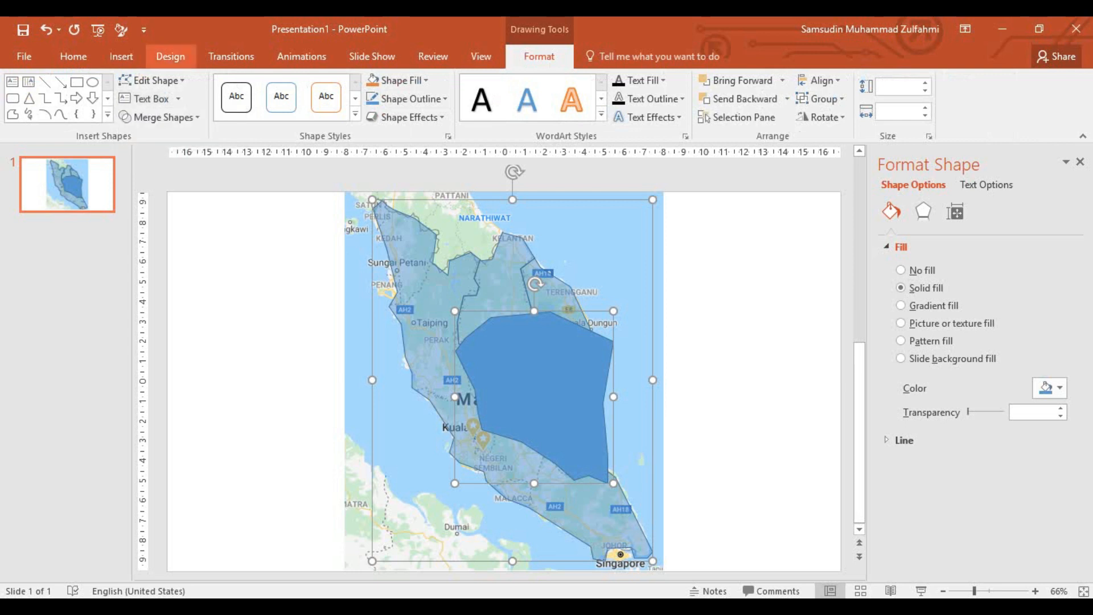
left_click(540, 56)
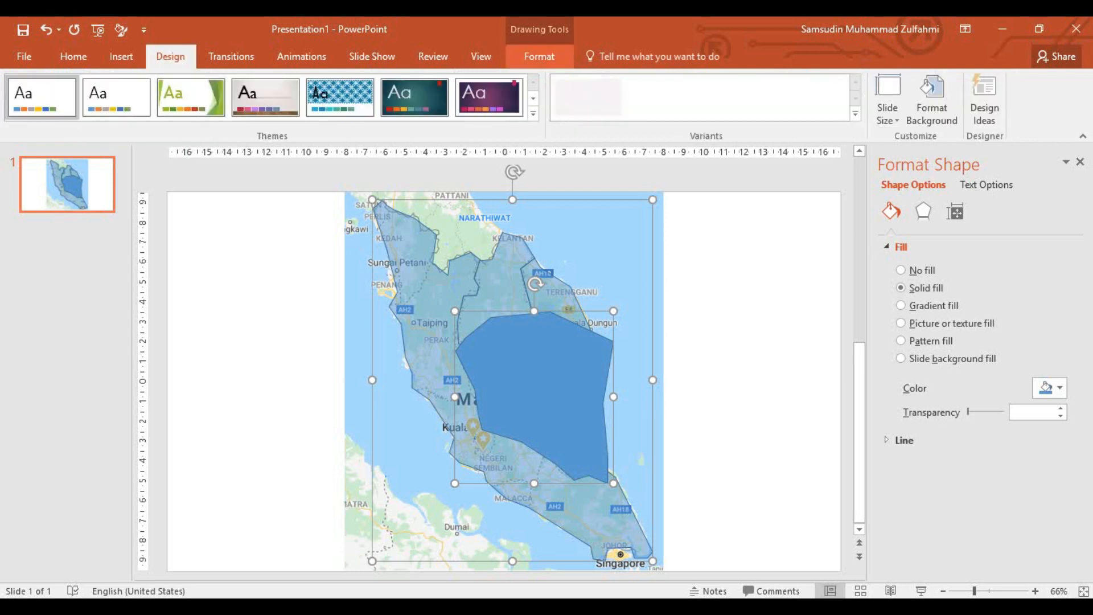
left_click(160, 116)
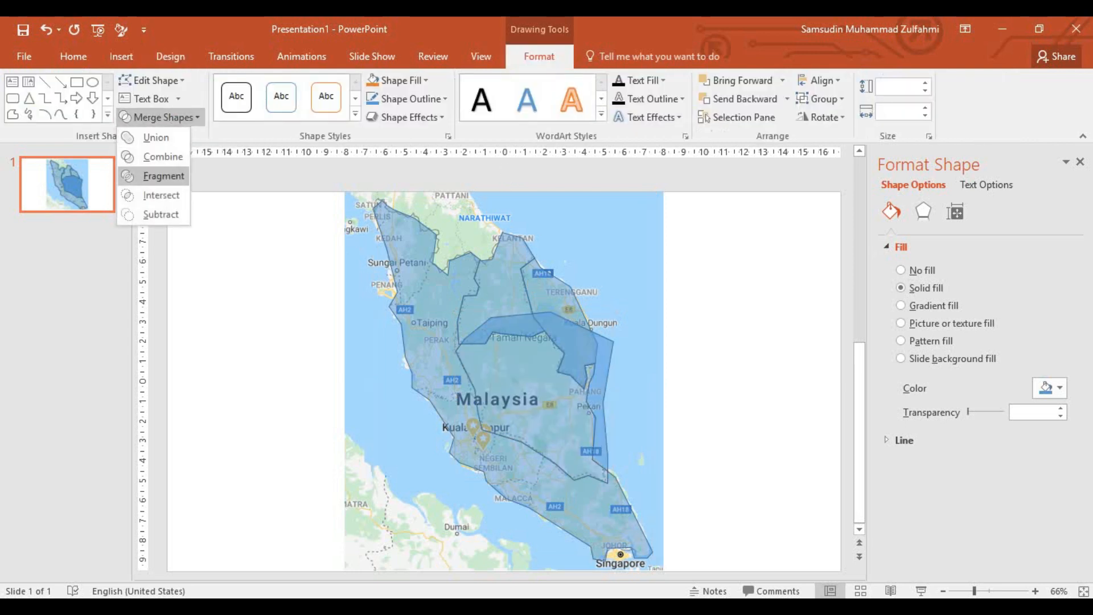
left_click(157, 176)
Step: Delete the excess fragment that extends beyond Pahang's borders and coast
key("Escape")
left_click(537, 380)
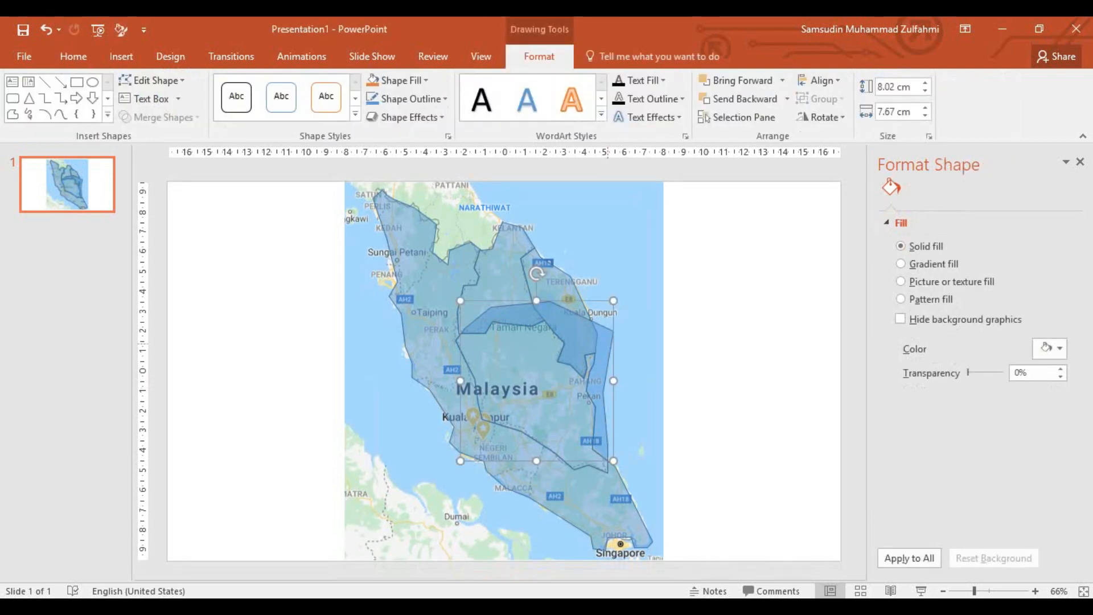
key("Delete")
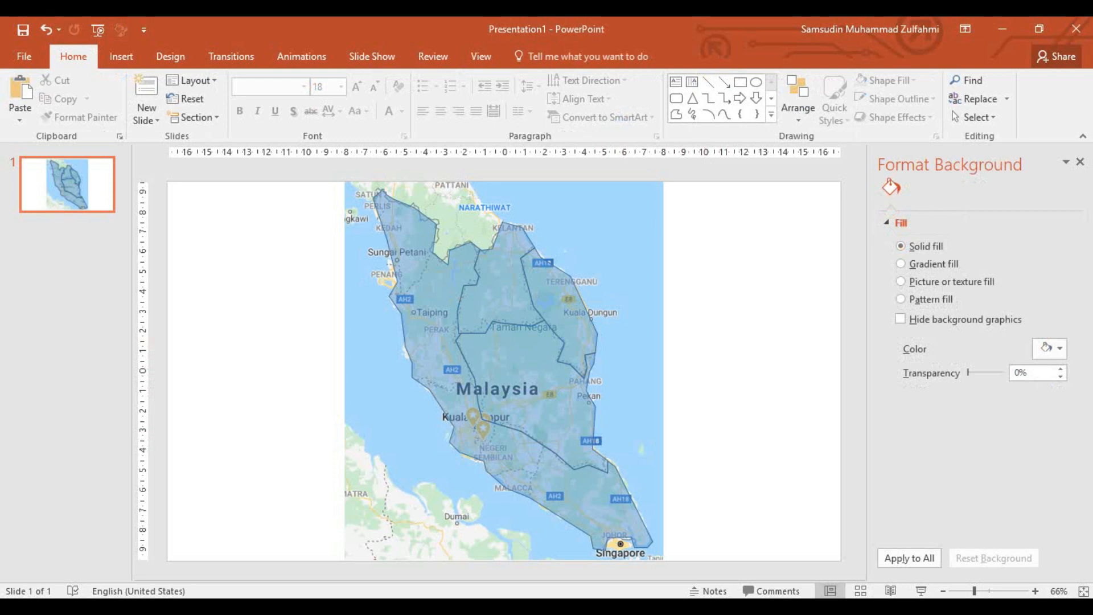
Step: Trace a closed Freeform shape over Johor, overlapping Pahang's southern edge and extending past the coast and Singapore
left_click(676, 114)
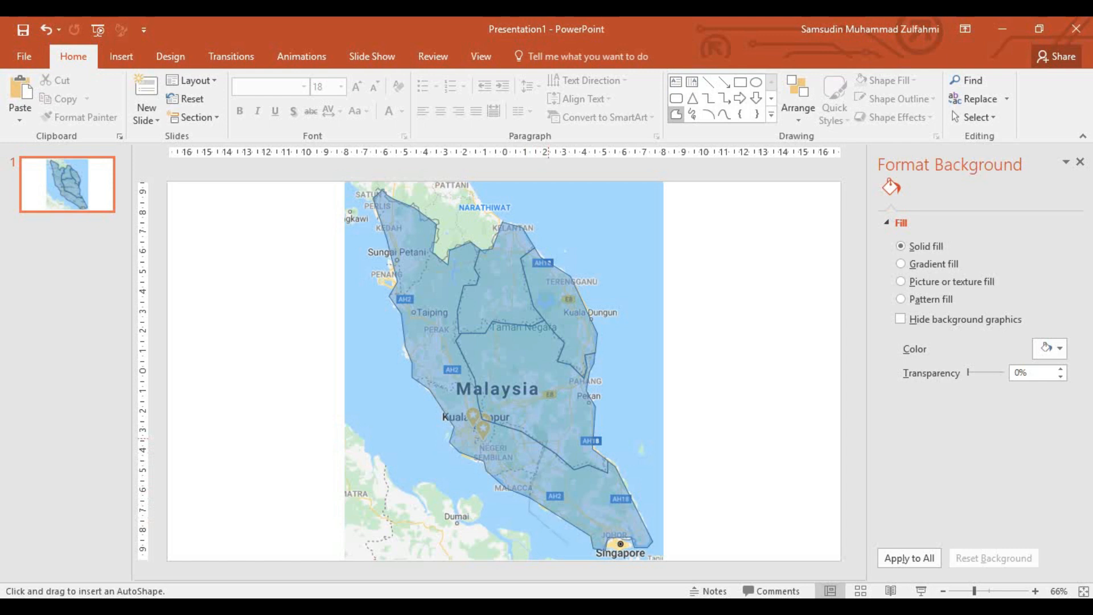
left_click(577, 553)
left_click(637, 563)
left_click(679, 545)
left_click(661, 494)
left_click(546, 442)
left_click(548, 438)
left_click(319, 495)
Step: Fragment the remaining peninsula shape with the Johor shape and delete the excess piece outside Johor's borders
left_click(512, 469)
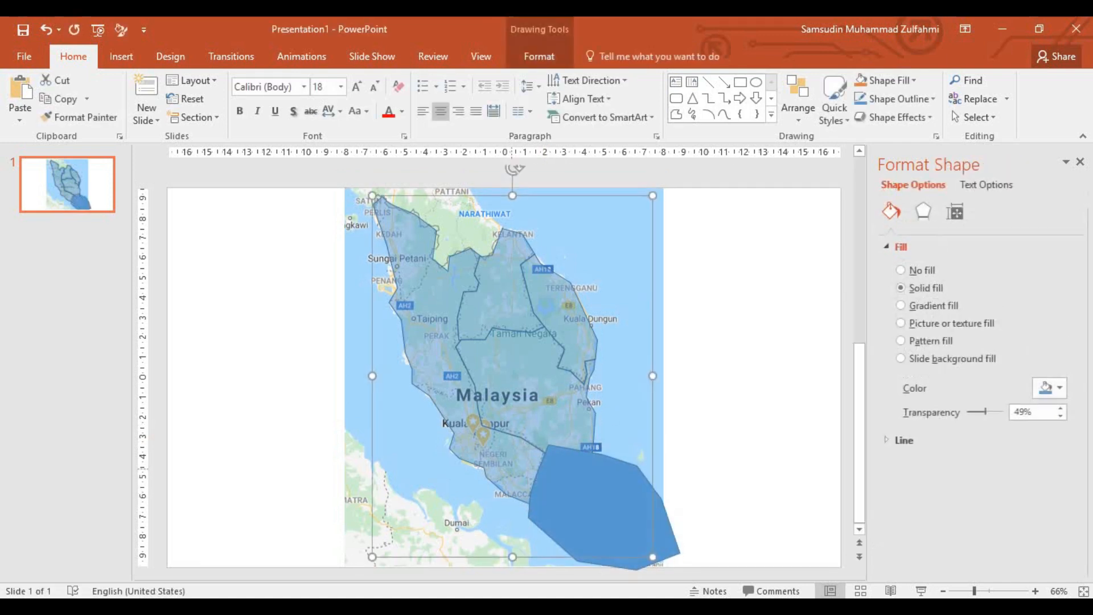
left_click(548, 496, "shift")
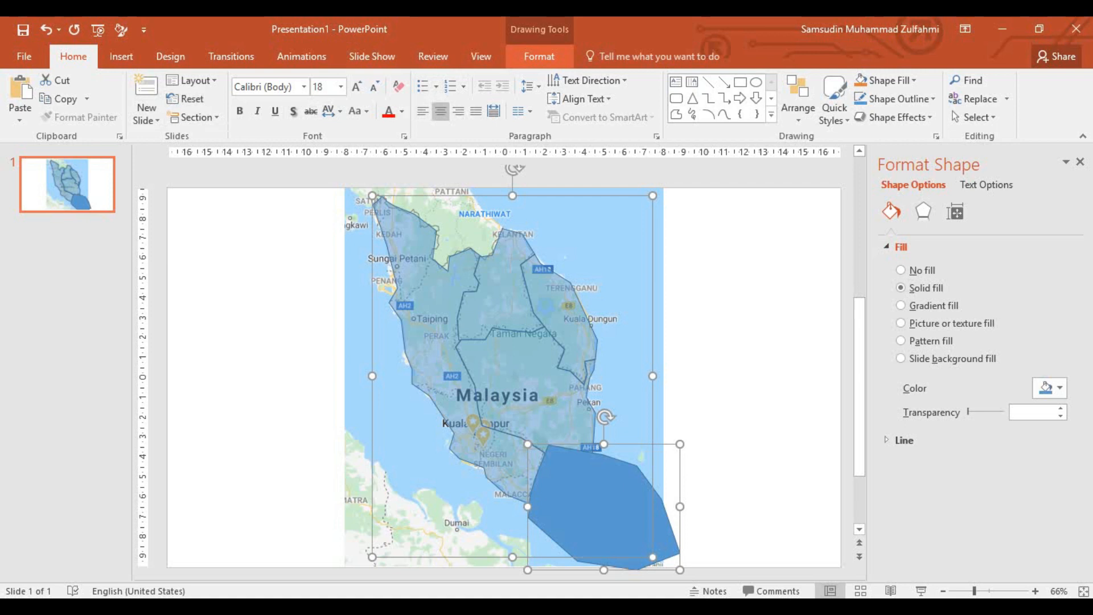
left_click(539, 56)
left_click(160, 117)
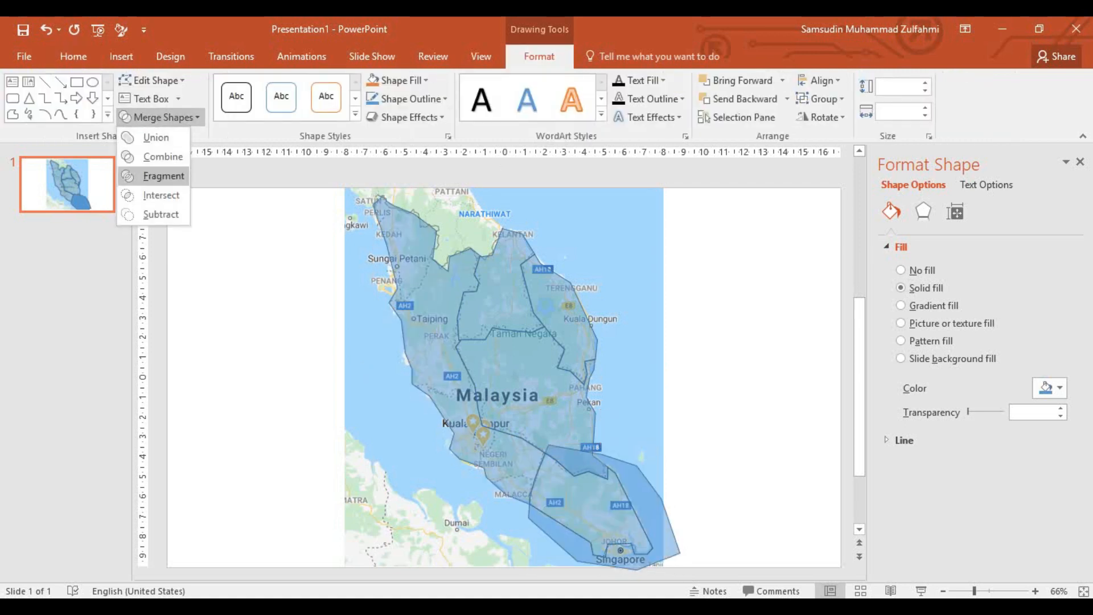
left_click(161, 175)
left_click(719, 486)
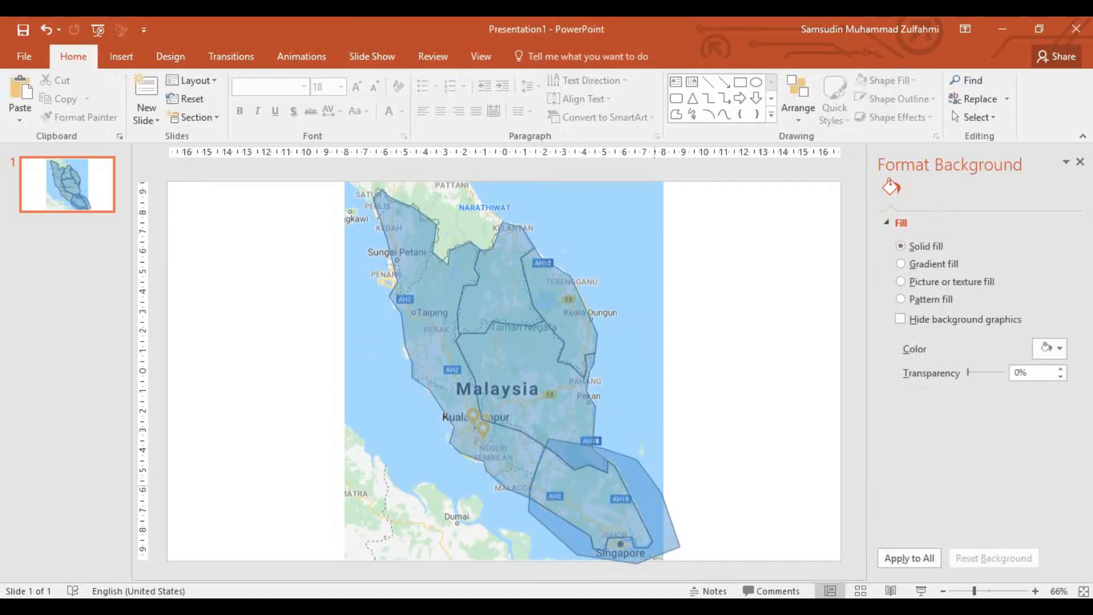
left_click(657, 489)
key("Delete")
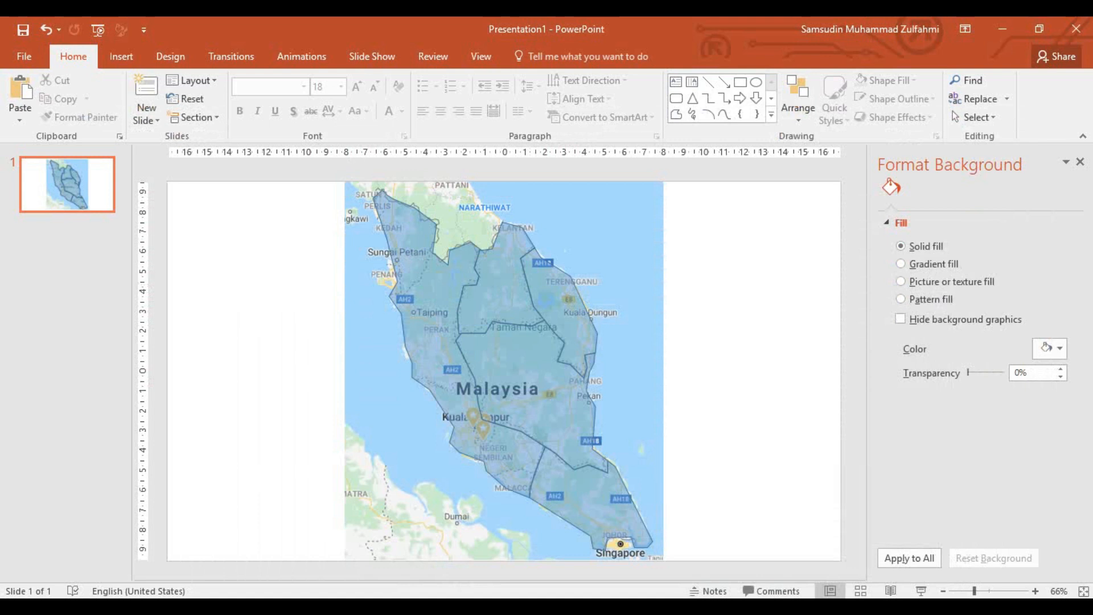
Step: Trace a closed Freeform shape about 3.2 cm wide over Malacca, overlapping Johor and extending past the west coast
left_click(675, 114)
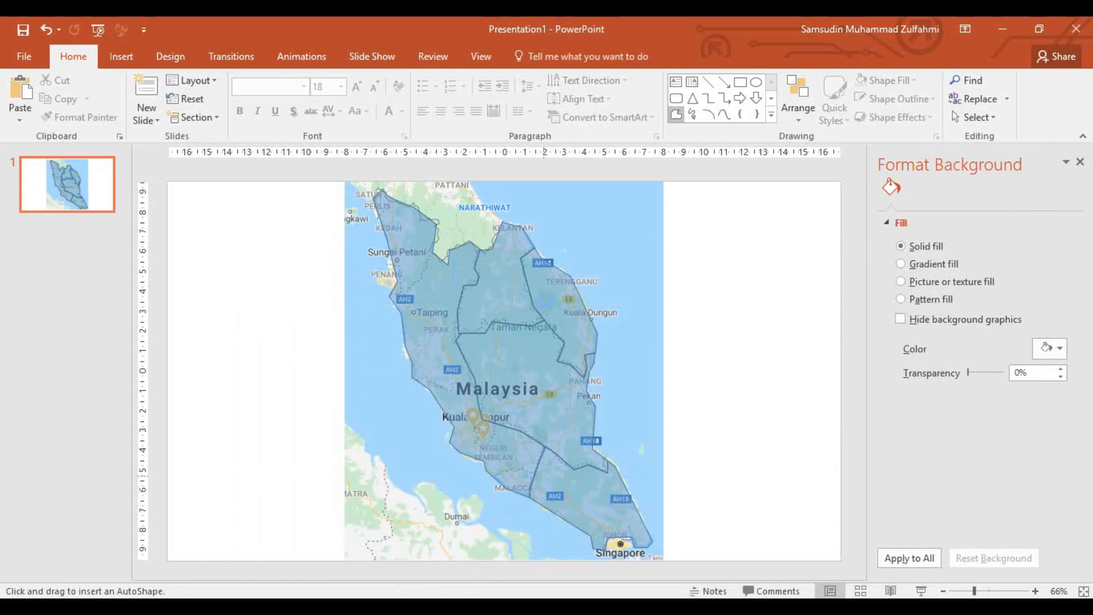
left_click(483, 479)
left_click(544, 476)
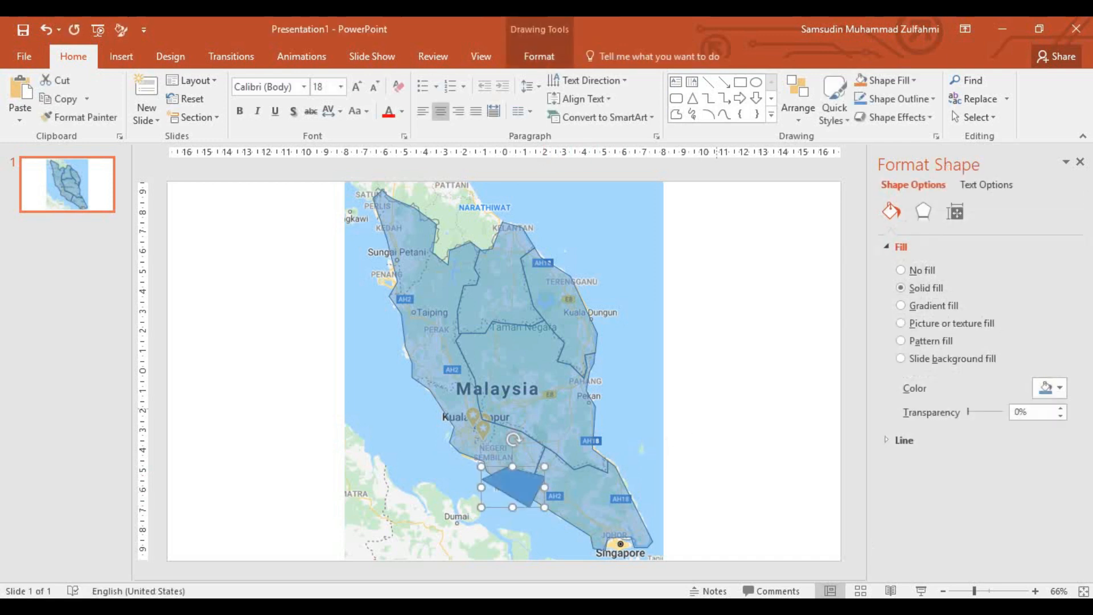
left_click(734, 405)
Step: Fragment the remaining peninsula shape with the Malacca shape and delete the excess piece outside Malacca's borders
left_click(521, 454)
left_click(532, 500, "shift")
left_click(540, 56)
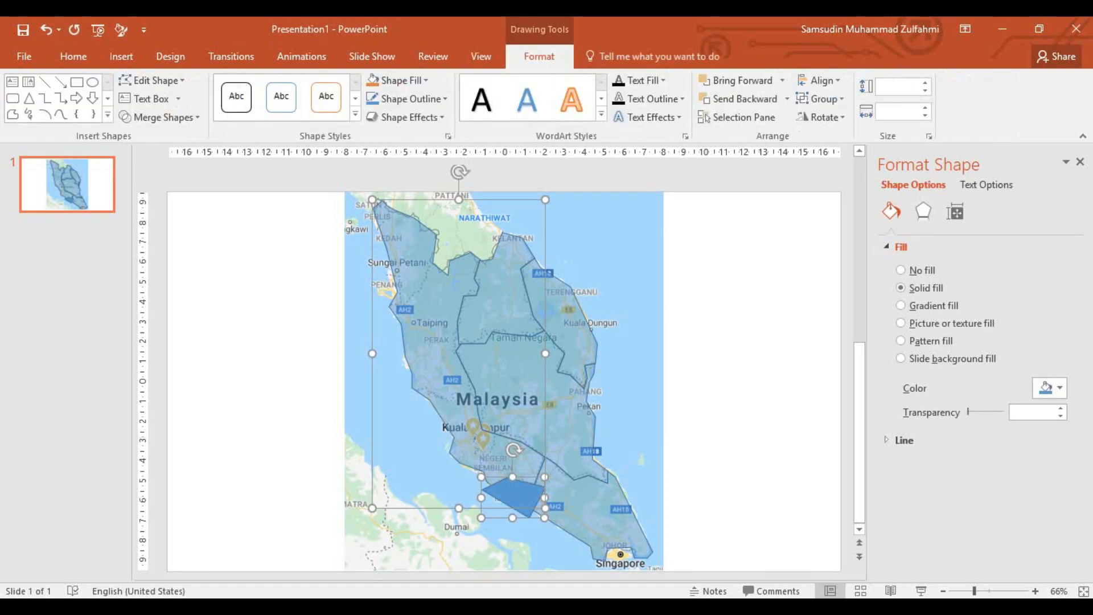
left_click(160, 117)
left_click(162, 176)
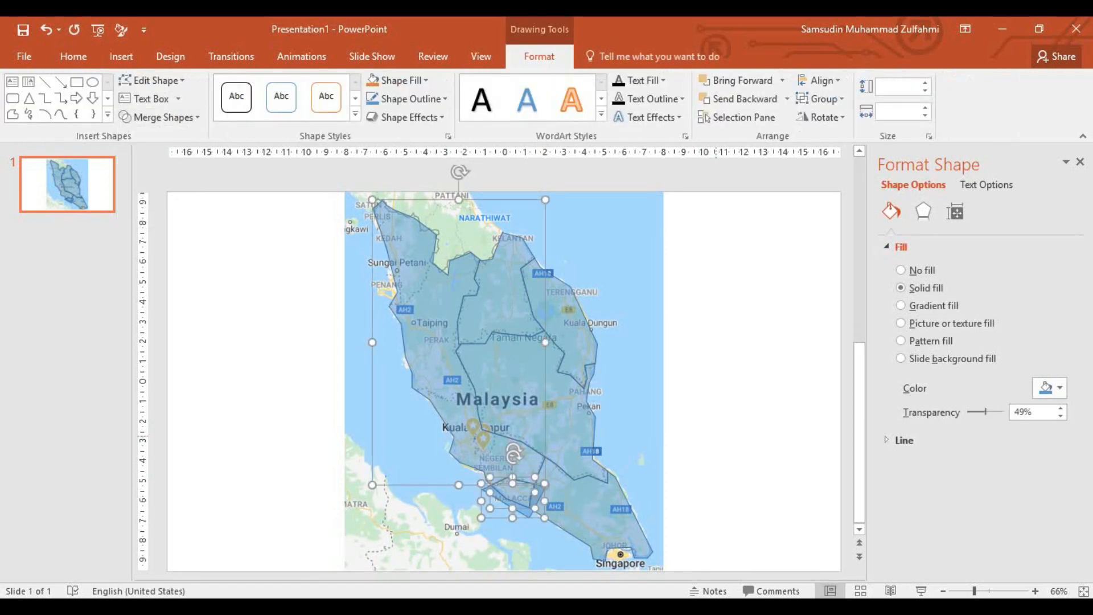
key("Escape")
left_click(522, 502)
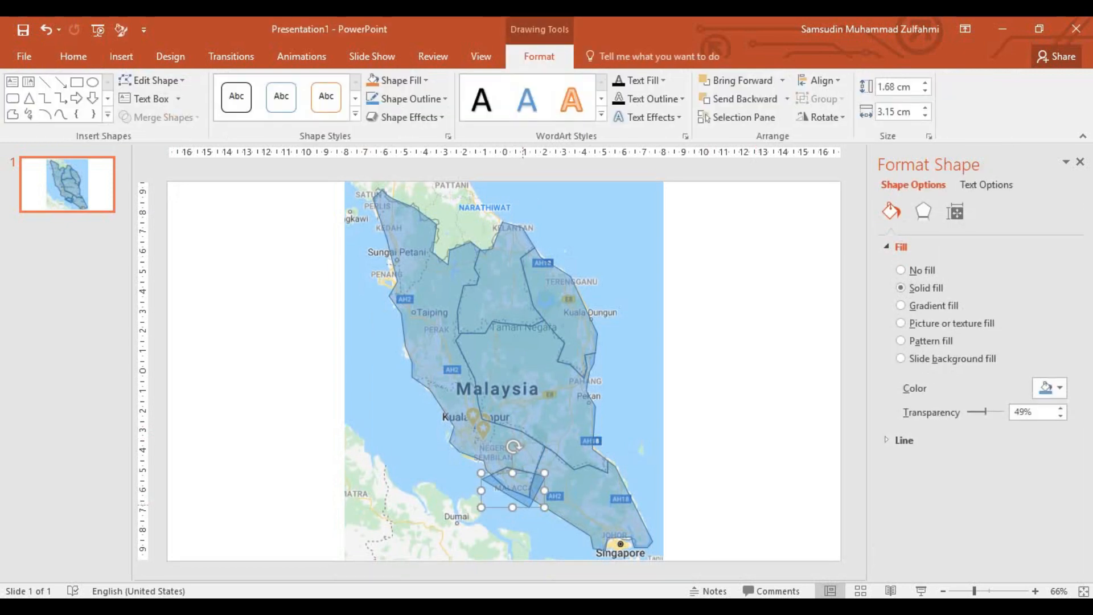
key("Delete")
Step: Trace a closed Freeform shape over Negeri Sembilan, overlapping Pahang, Johor and Malacca and extending past the west coast
left_click(676, 114)
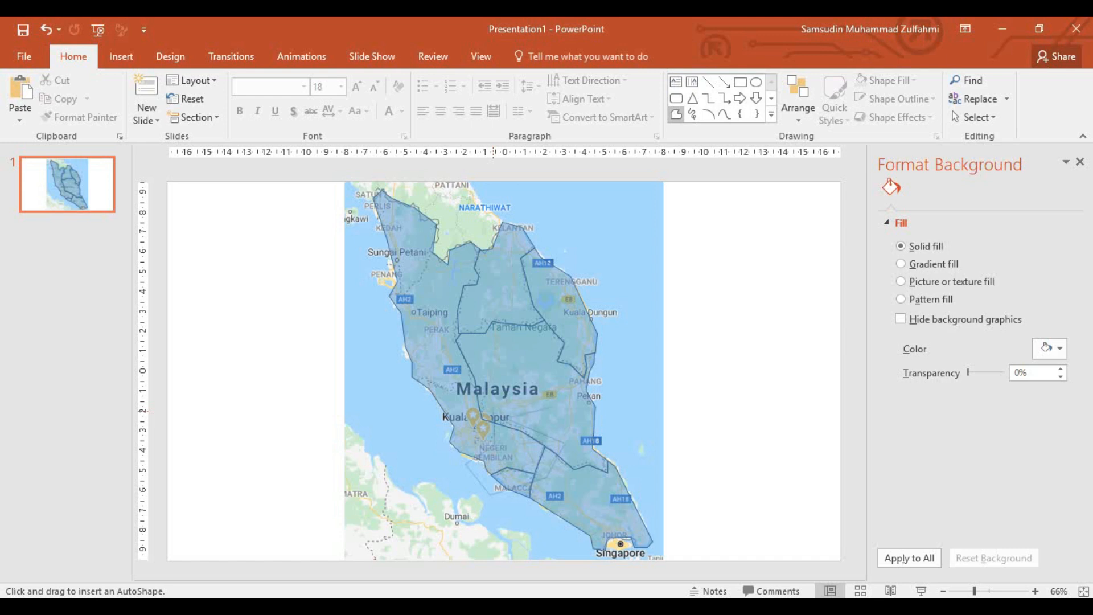
left_click(493, 412)
left_click(716, 401)
Step: Merge the remaining peninsula shape and the Negeri Sembilan shape using Fragment
left_click(436, 319)
left_click(517, 465, "shift")
left_click(676, 114)
left_click(538, 55)
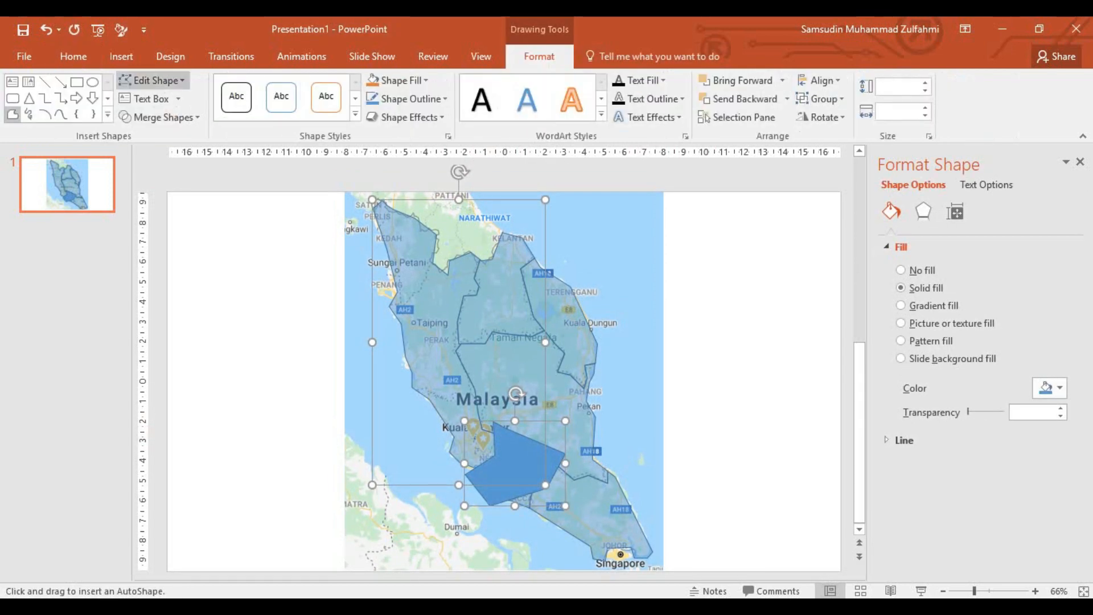
left_click(160, 117)
left_click(164, 176)
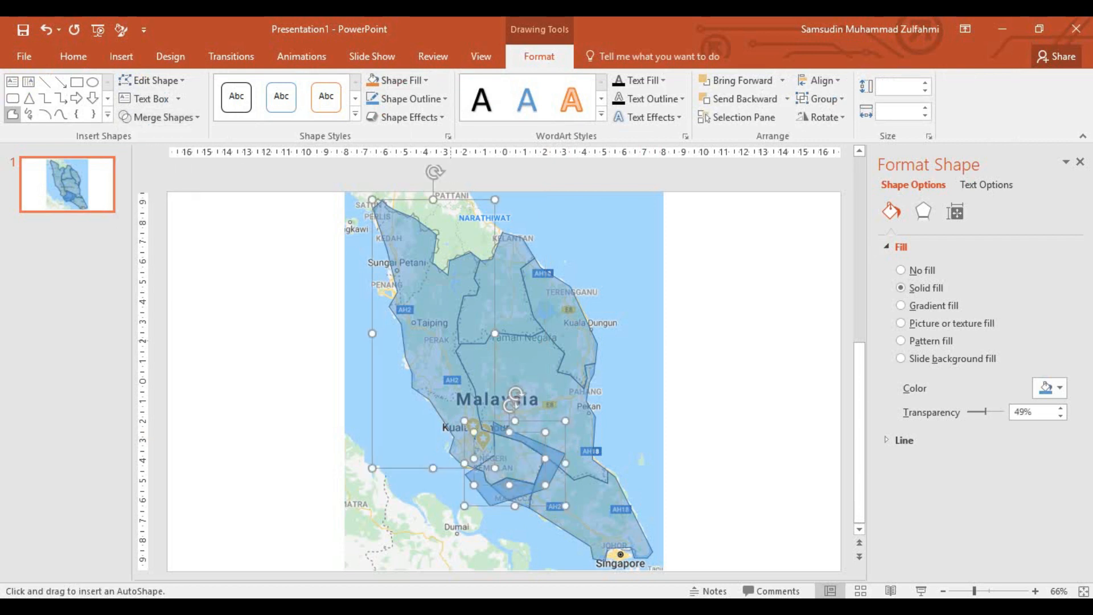
Step: Delete the excess fragment that extends beyond Negeri Sembilan's borders and coast
left_click(749, 463)
double_click(749, 455)
left_click(497, 488)
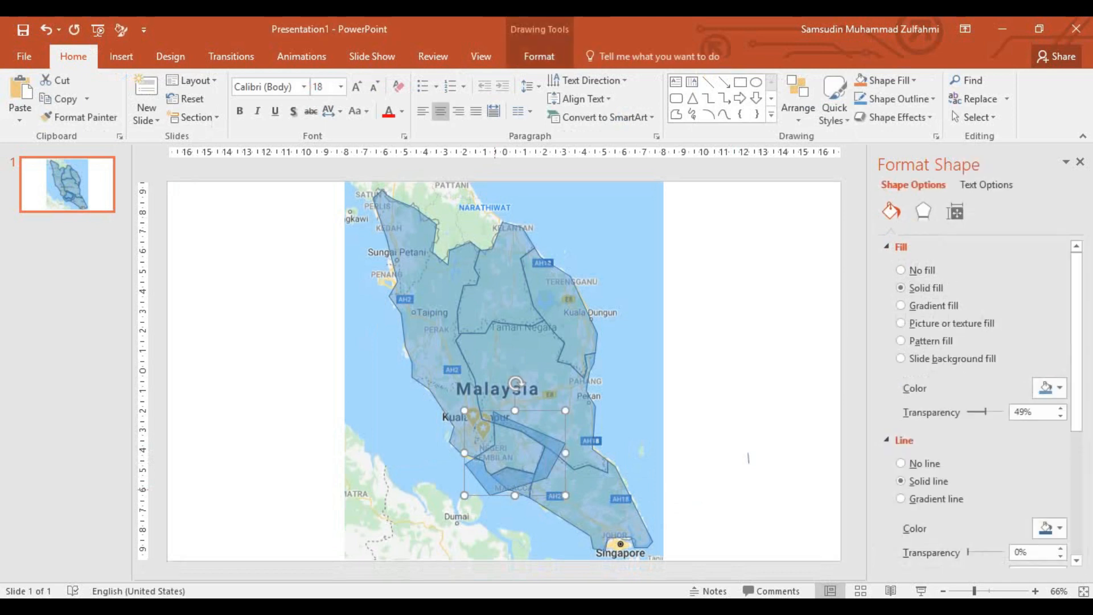
key("Delete")
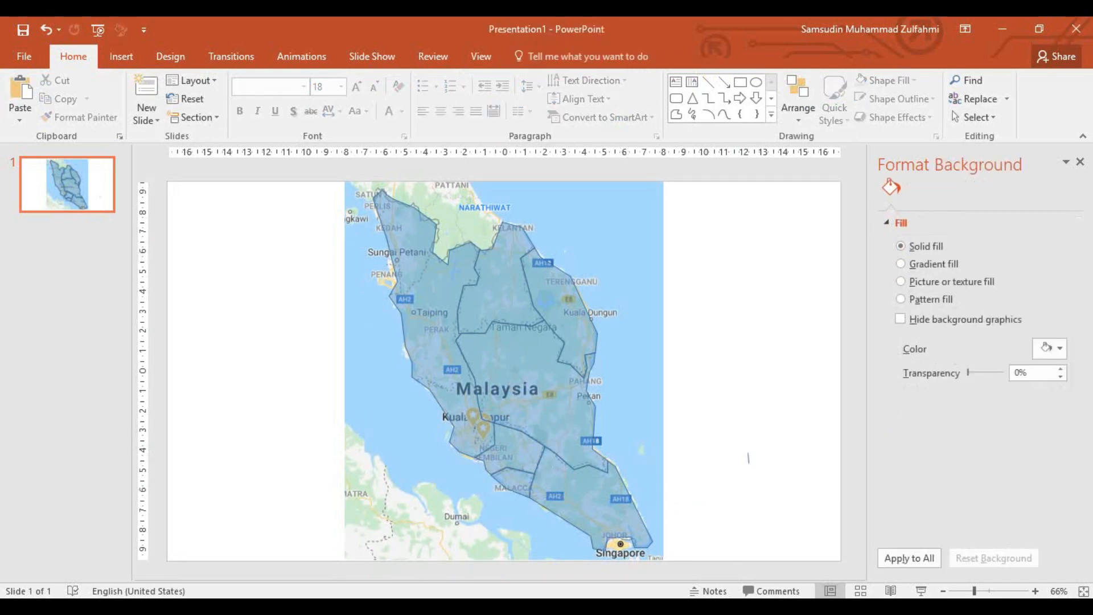
Step: Trace a closed Freeform shape about 5.4 cm wide and 5.1 cm high over Selangor, overlapping Pahang and Negeri Sembilan and extending past the coast
left_click(676, 114)
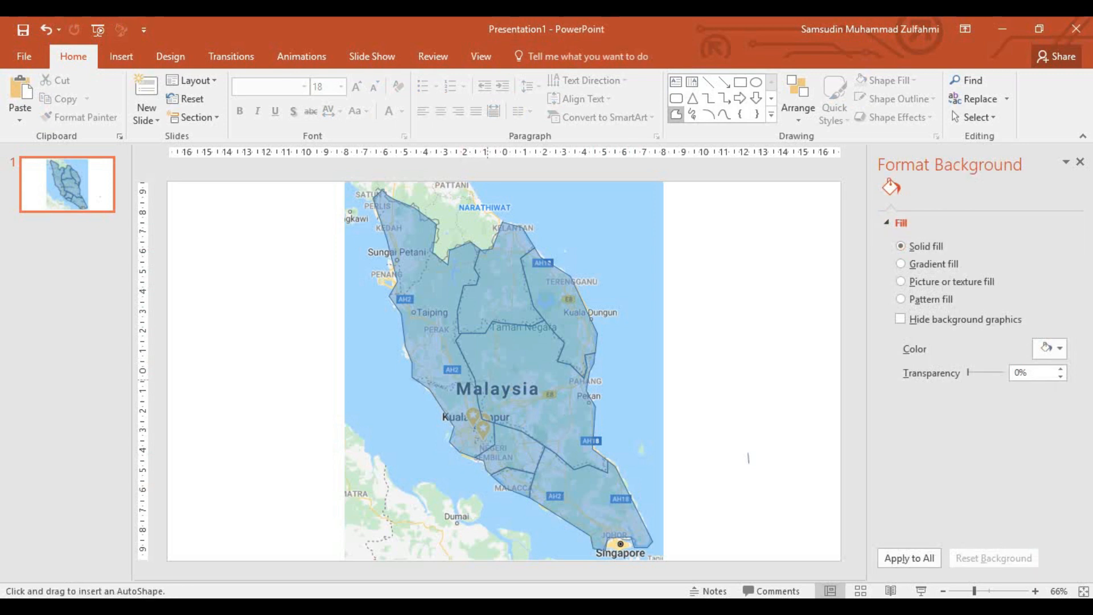
left_click(402, 380)
left_click(434, 452)
left_click(507, 438)
left_click(487, 381)
left_click(488, 381)
left_click(268, 358)
Step: Fragment the remaining peninsula shape with the Selangor shape and delete the excess piece outside Selangor's borders
left_click(427, 340)
left_click(426, 426, "shift")
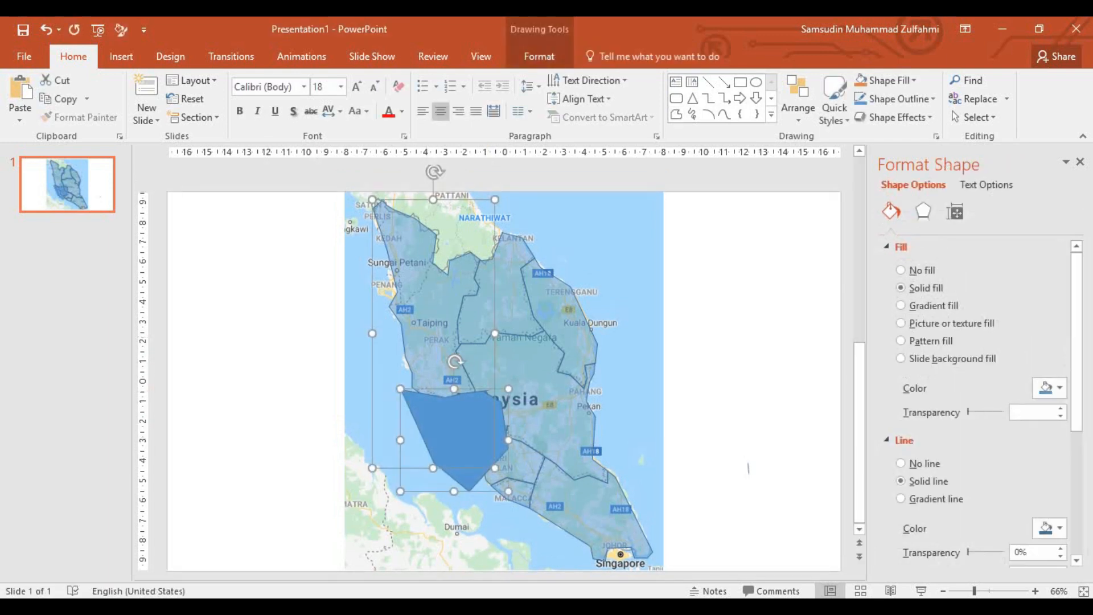
left_click(538, 56)
left_click(159, 117)
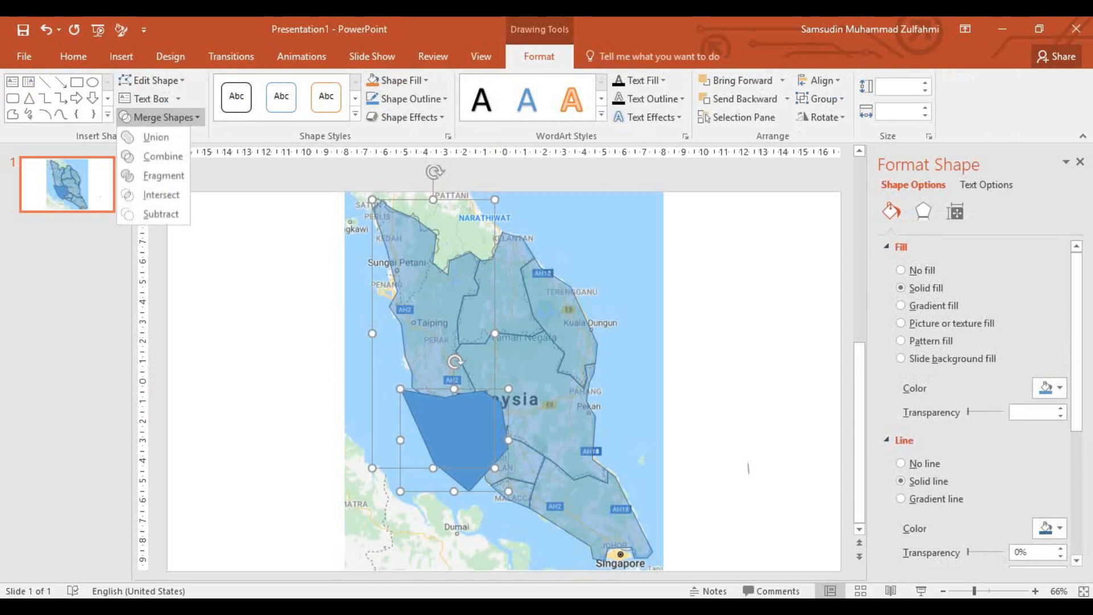
left_click(164, 175)
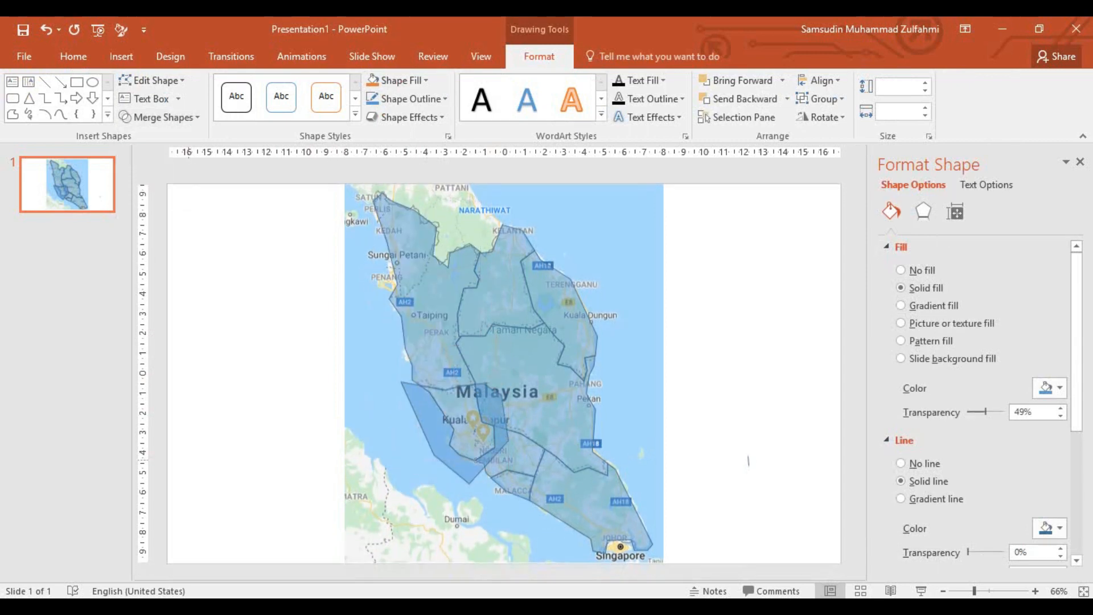
key("Escape")
key("Tab")
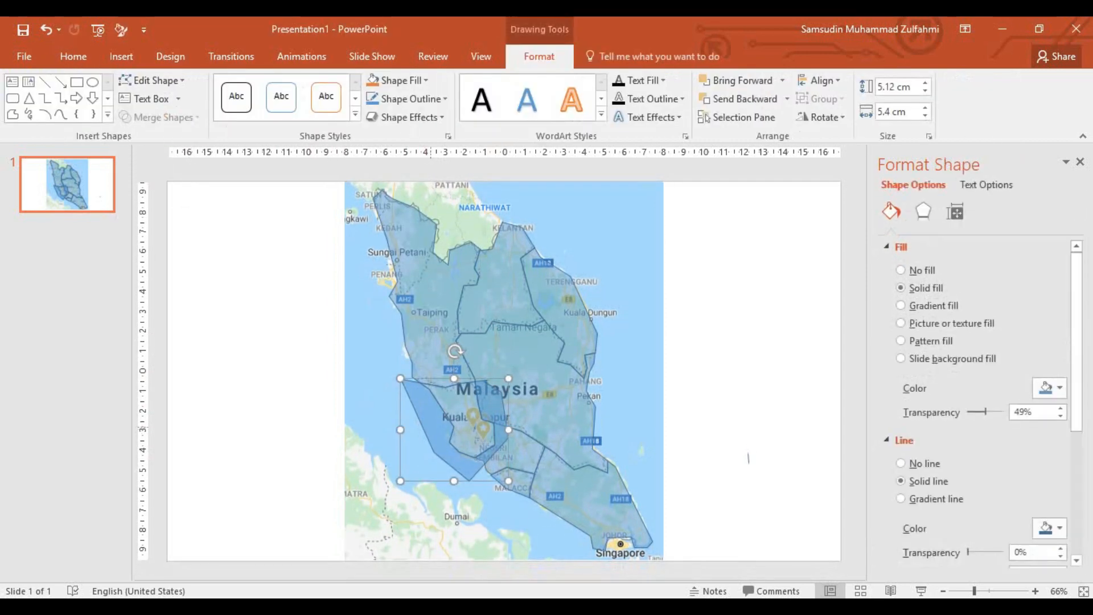
key("Delete")
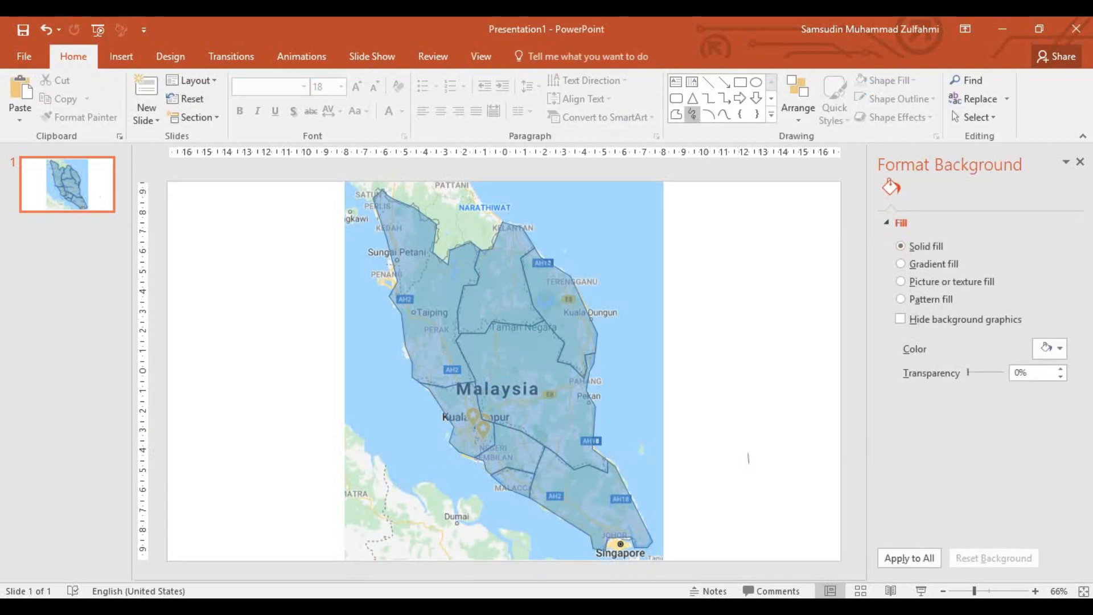
Step: Trace a closed Freeform shape over Perak, overlapping Kelantan, Pahang and Selangor and extending past the west coast
left_click(676, 114)
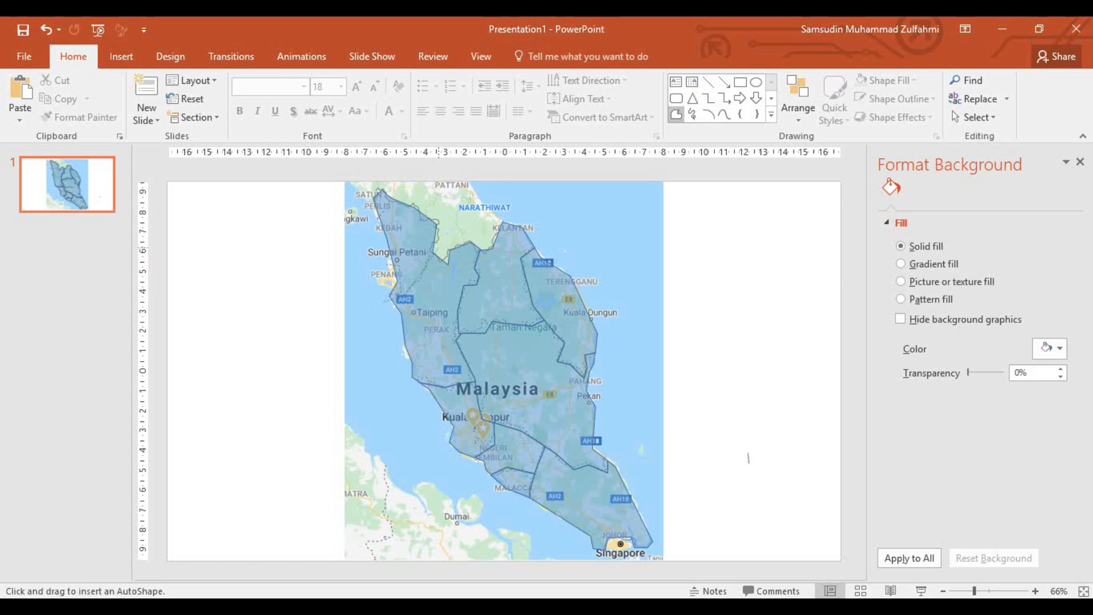
left_click(378, 303)
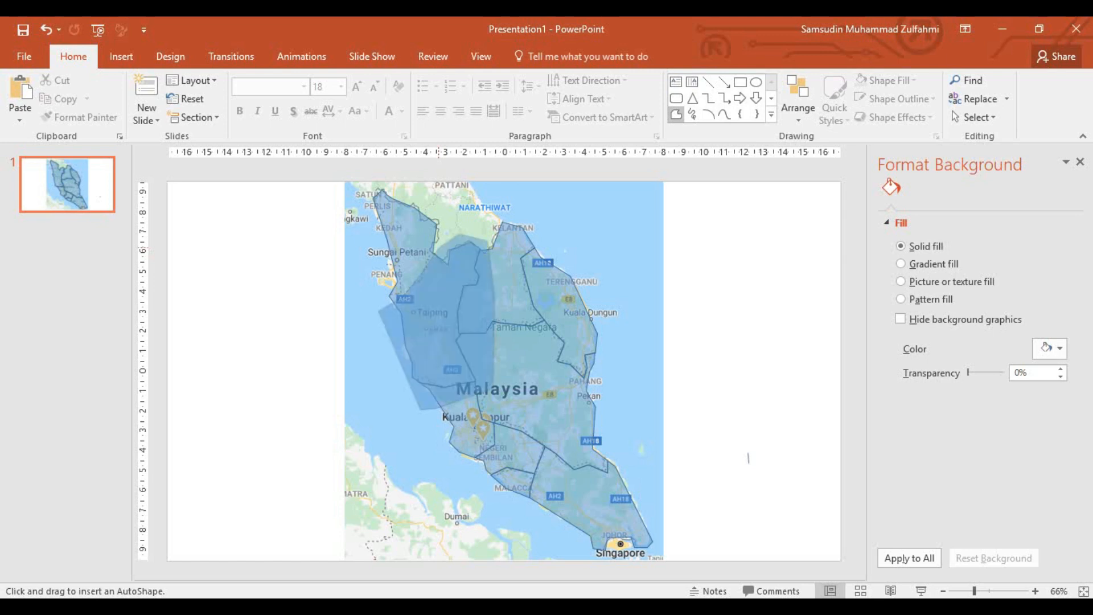
double_click(437, 252)
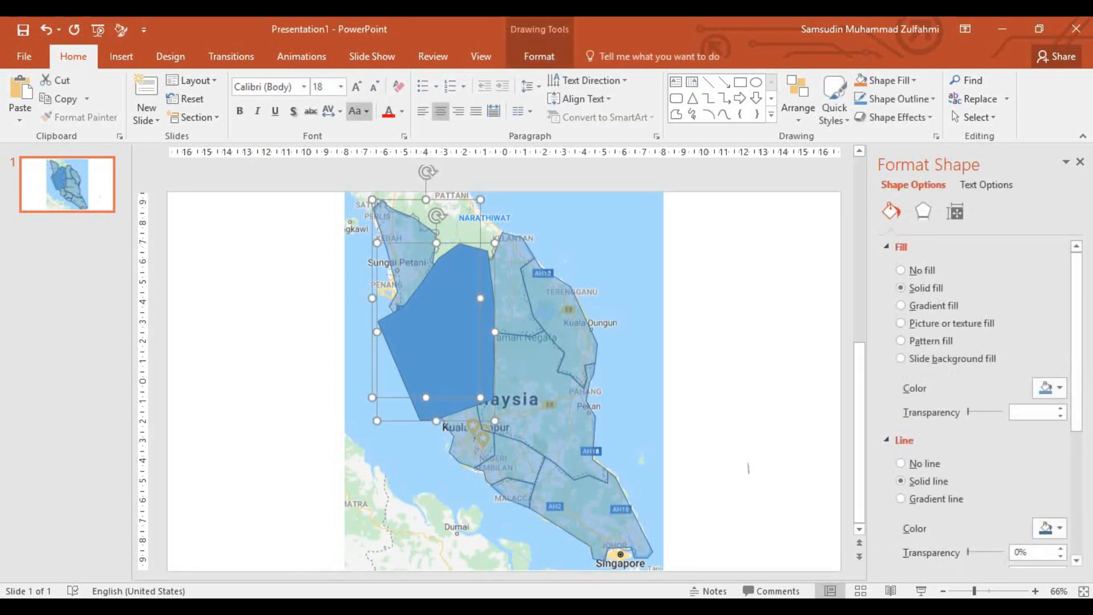
Step: Fragment the remaining peninsula shape with the Perak shape and delete the excess piece outside Perak's borders
left_click(159, 117)
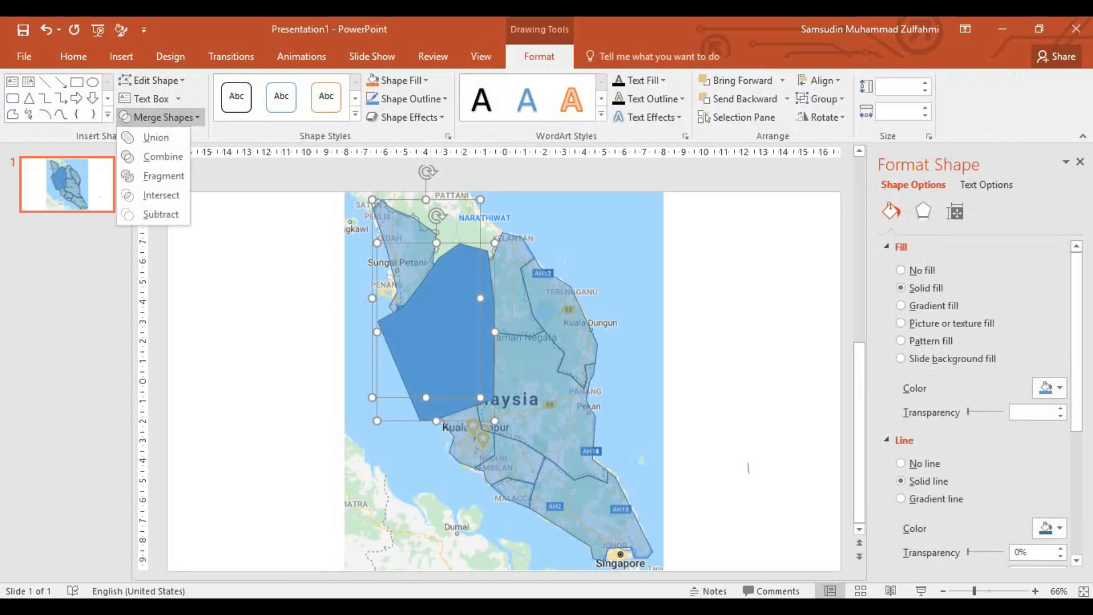
left_click(164, 176)
key("Escape")
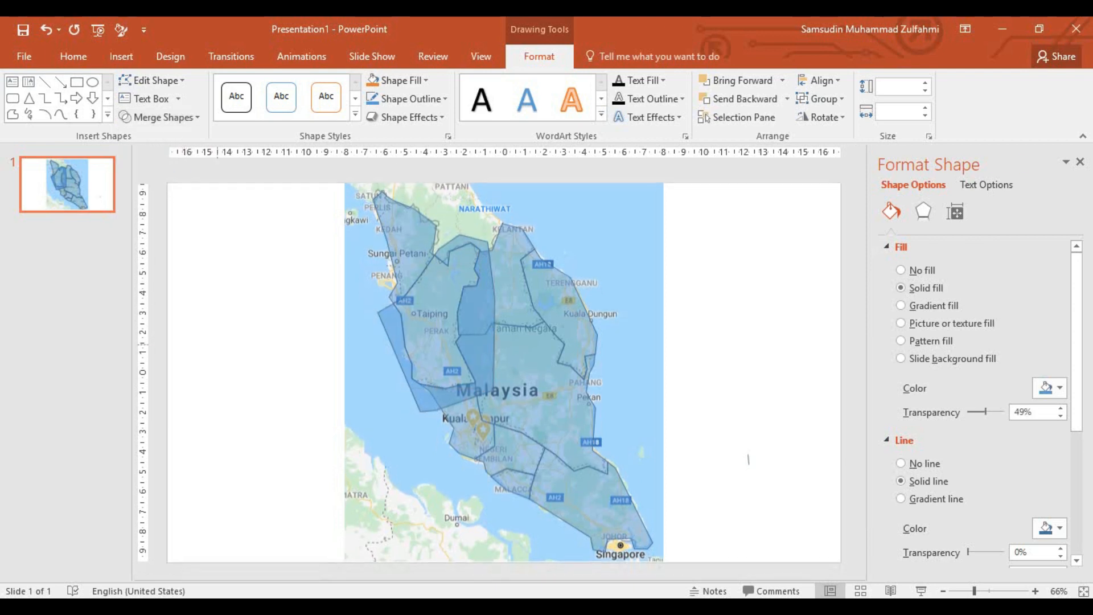
left_click(427, 353)
key("Escape")
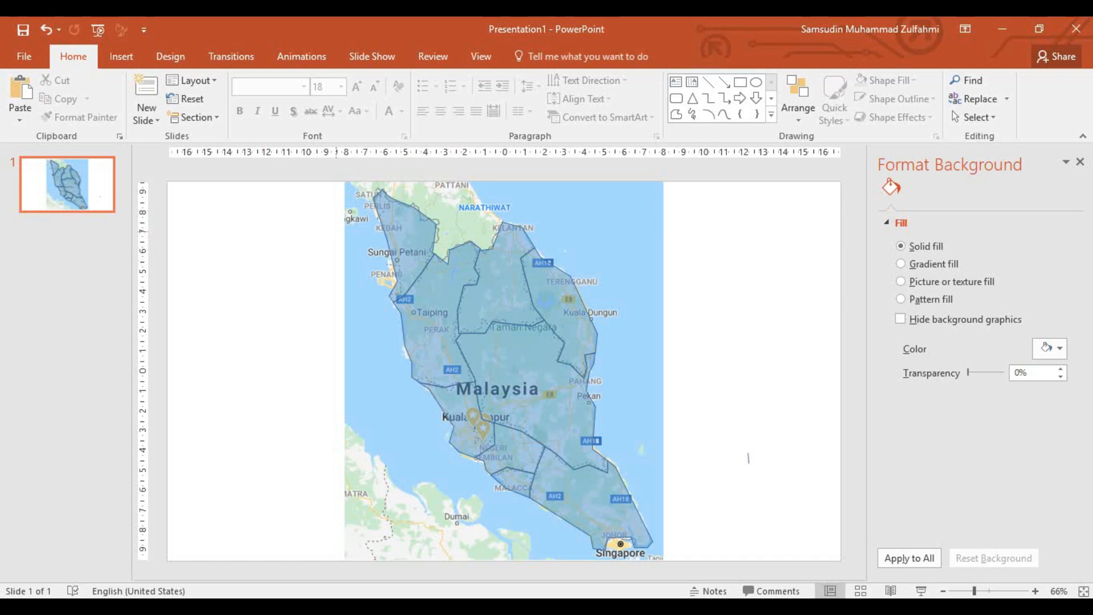
Step: Trace a small four-sided closed Freeform shape over Penang, covering its mainland strip and extending past the coast
left_click(676, 114)
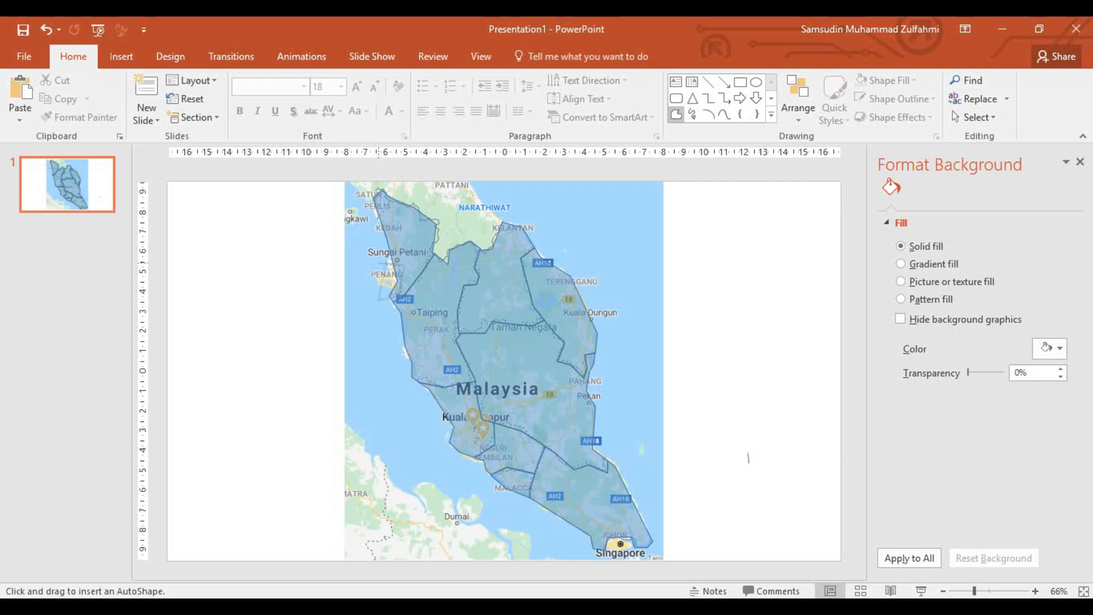
left_click(378, 263)
left_click(405, 266)
left_click(398, 296)
left_click(377, 300)
left_click(378, 264)
Step: Fragment the remaining northwest shape with the Penang shape and delete the excess piece lying off the coast
key("Escape")
left_click(390, 281)
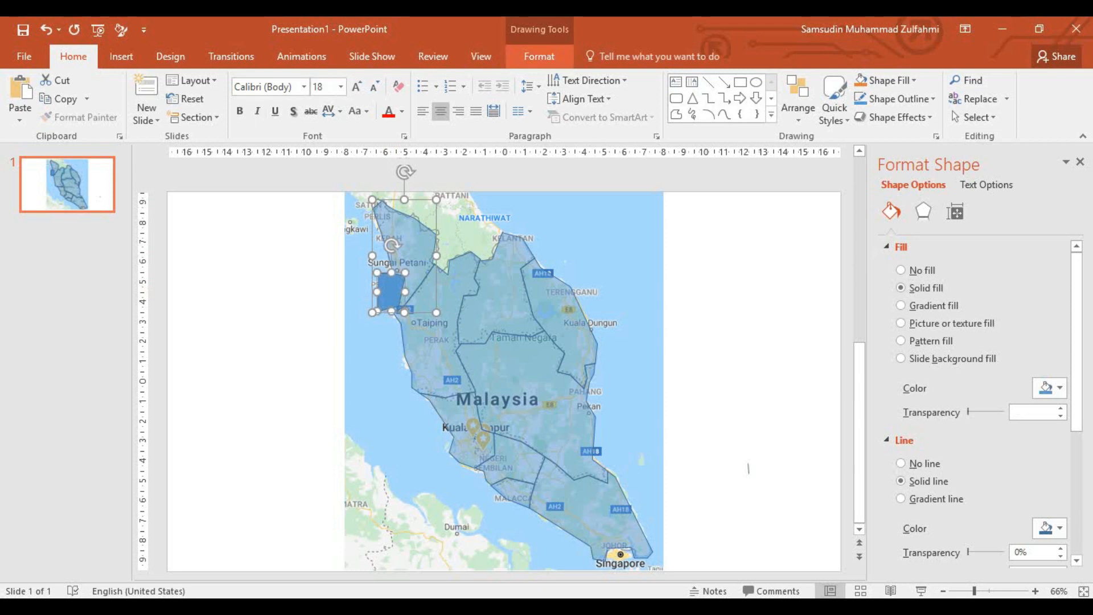
left_click(539, 56)
left_click(163, 117)
left_click(161, 176)
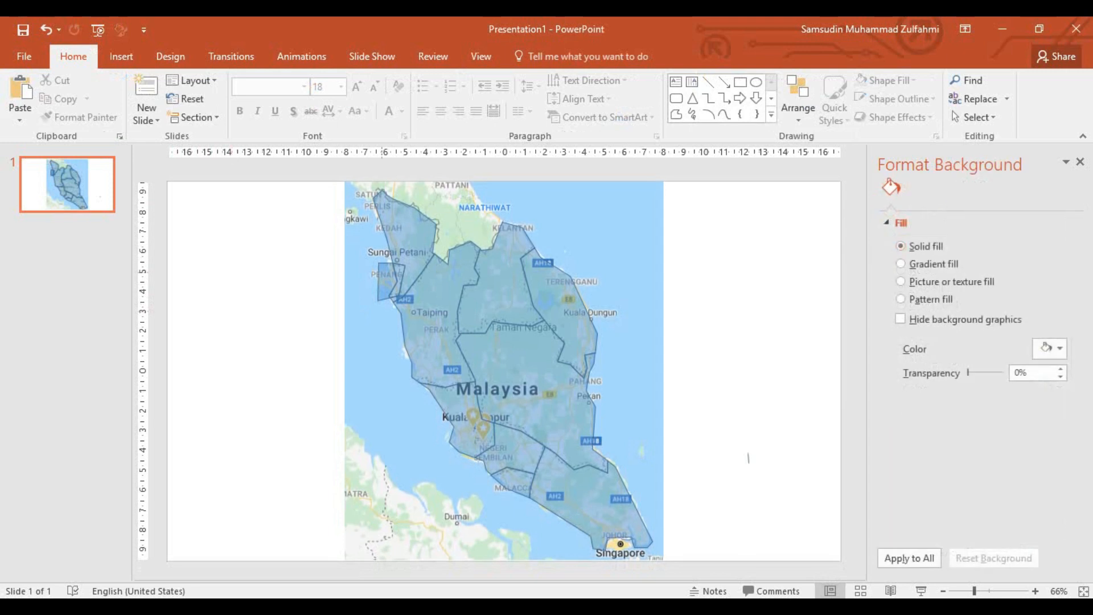
left_click(389, 291)
key("Delete")
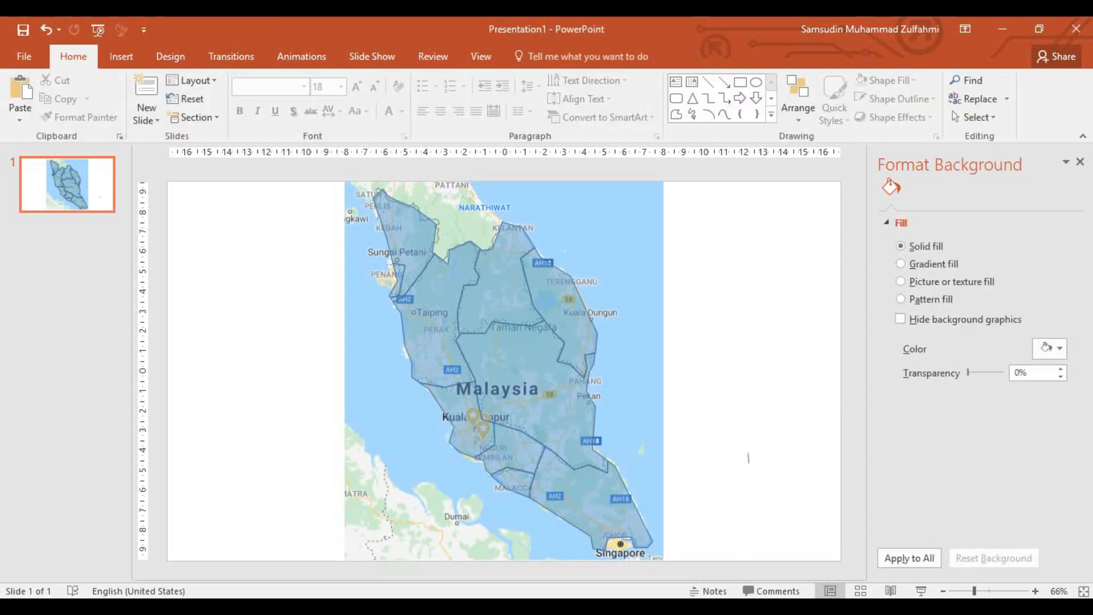
Step: Trace a small closed Freeform shape over Perlis at the peninsula's northwest tip, extending beyond the outline
left_click(676, 114)
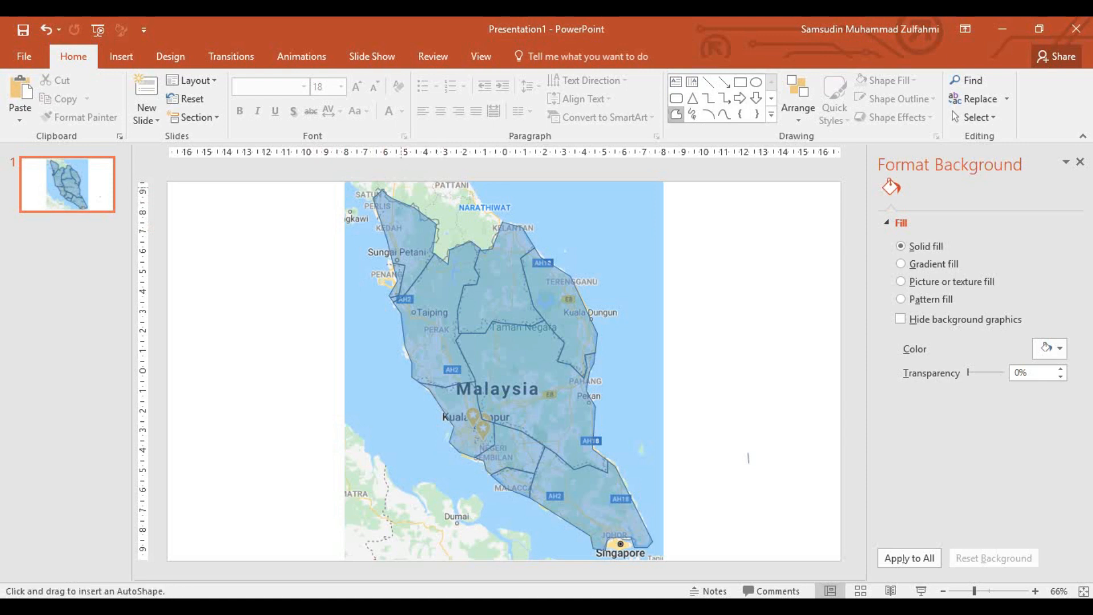
left_click(352, 196)
left_click(394, 184)
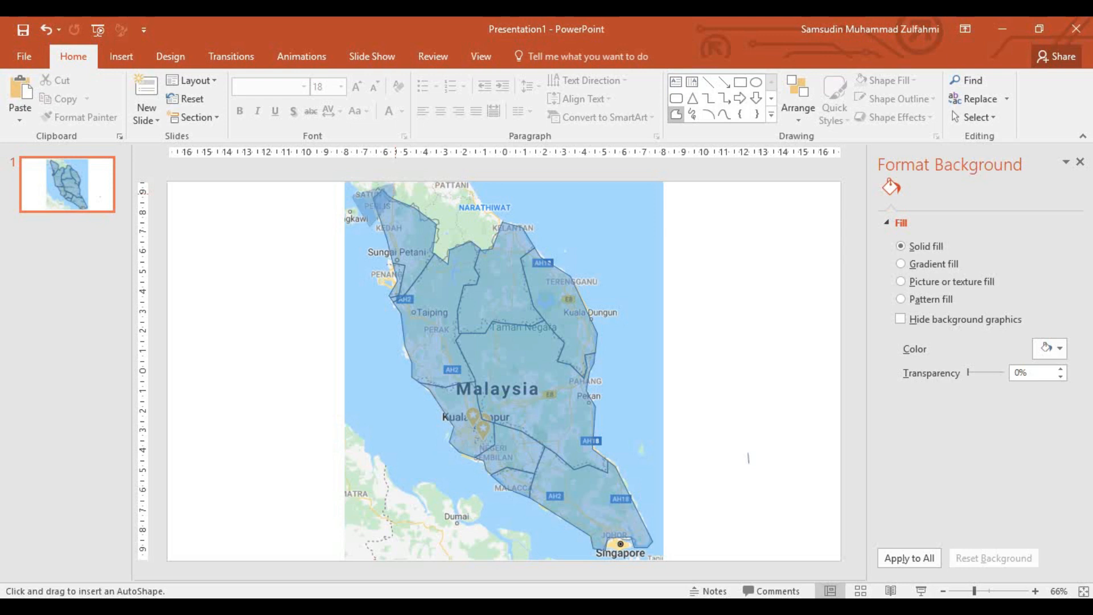
key("Escape")
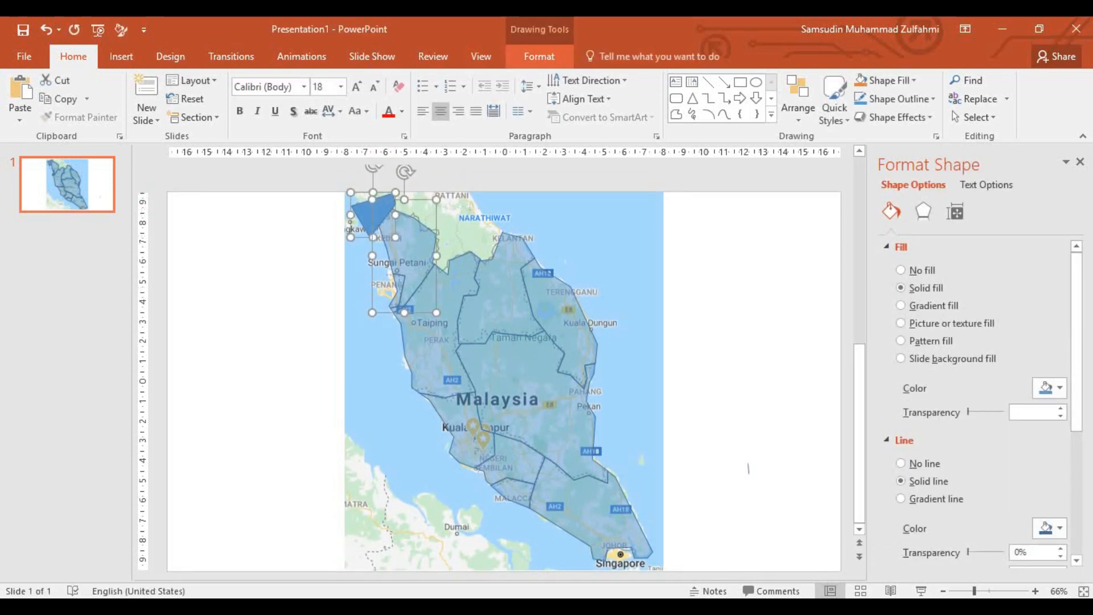
Step: Fragment the remaining northwest shape with the Perlis shape and delete the excess piece extending past the peninsula's tip
left_click(540, 56)
left_click(160, 117)
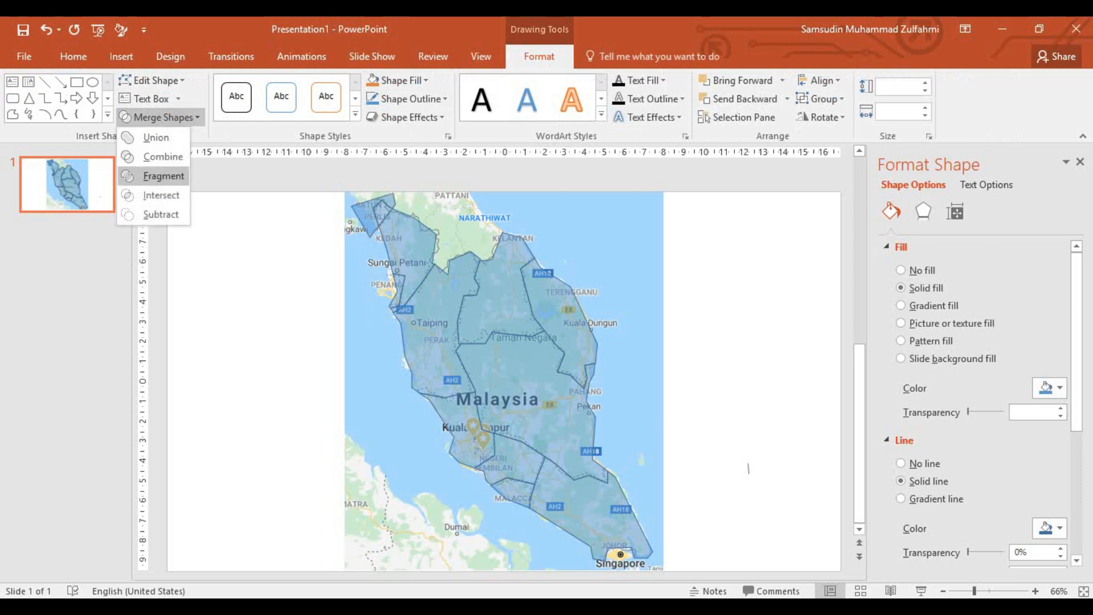
left_click(164, 175)
key("ctrl+z")
key("ctrl+z")
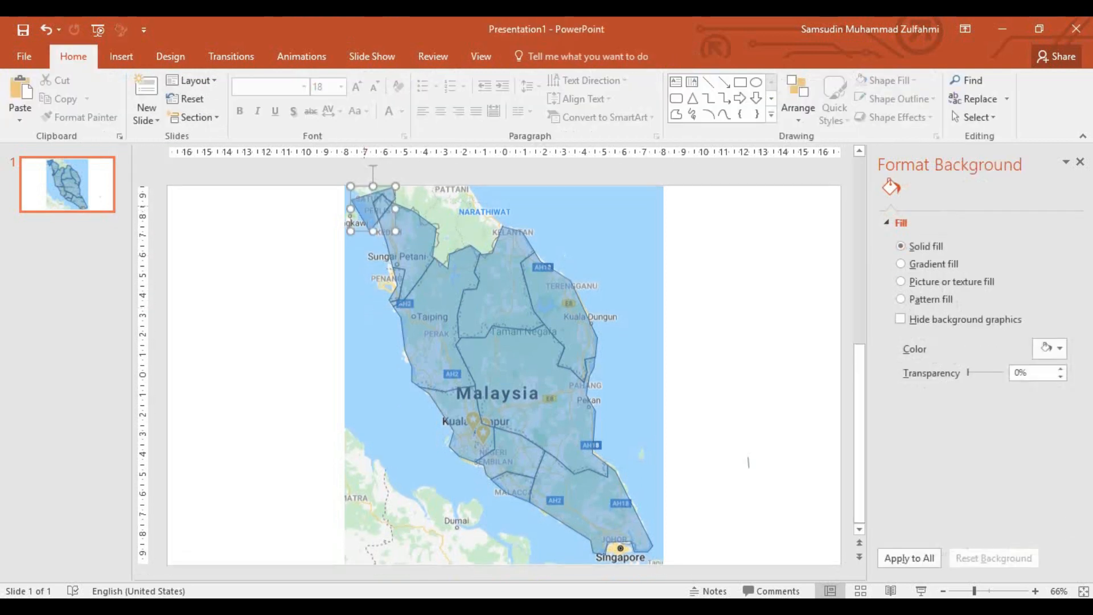
key("Delete")
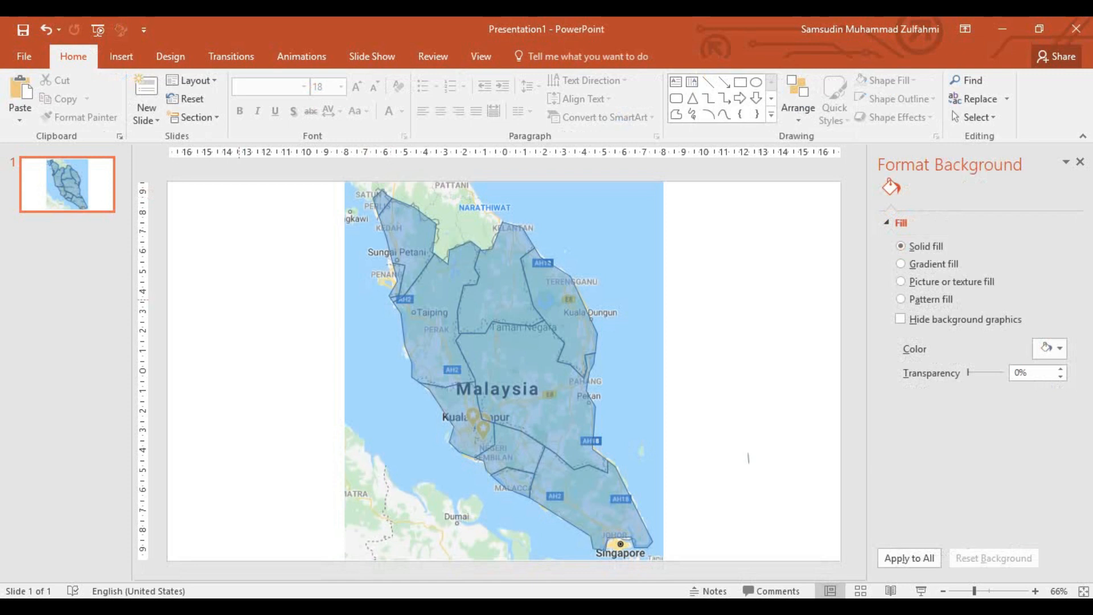
Step: Trace a small closed Freeform shape over Penang island off the northwest coast
left_click(675, 113)
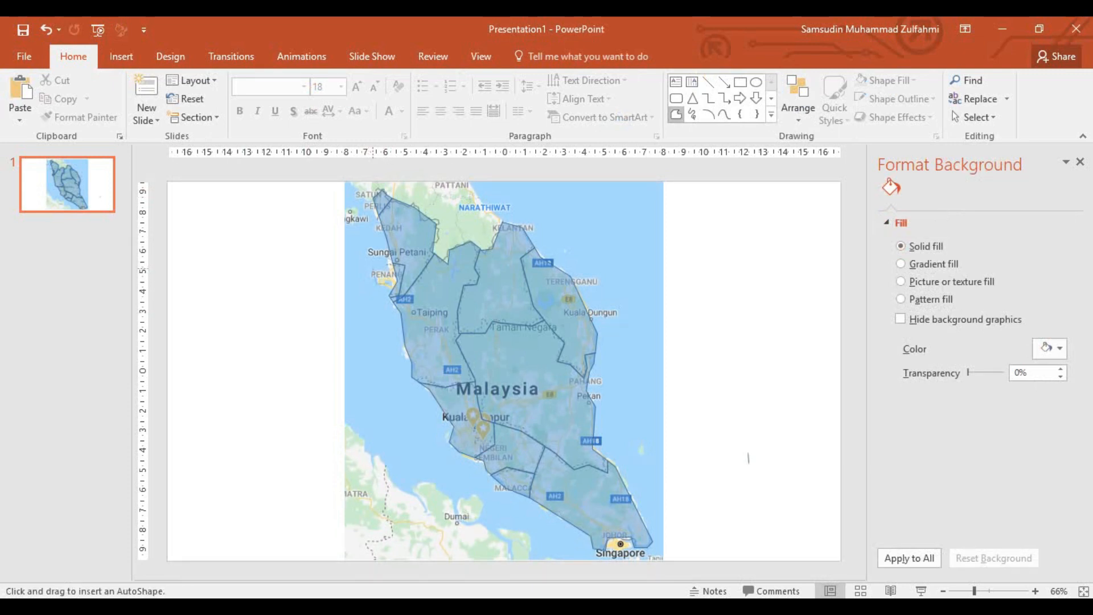
left_click(373, 269)
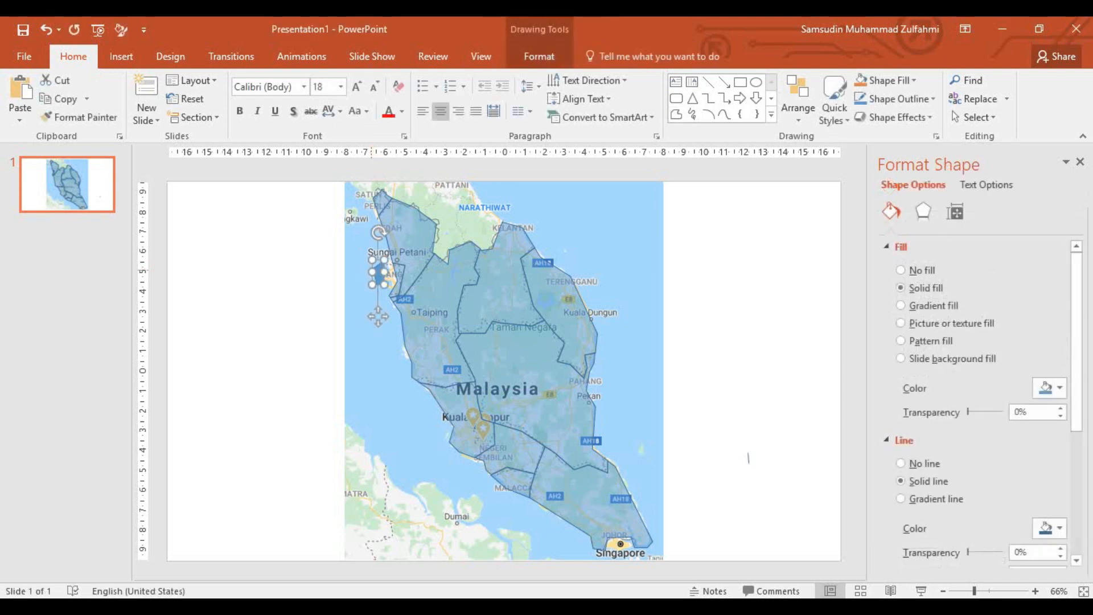
left_click(783, 311)
left_click(646, 221)
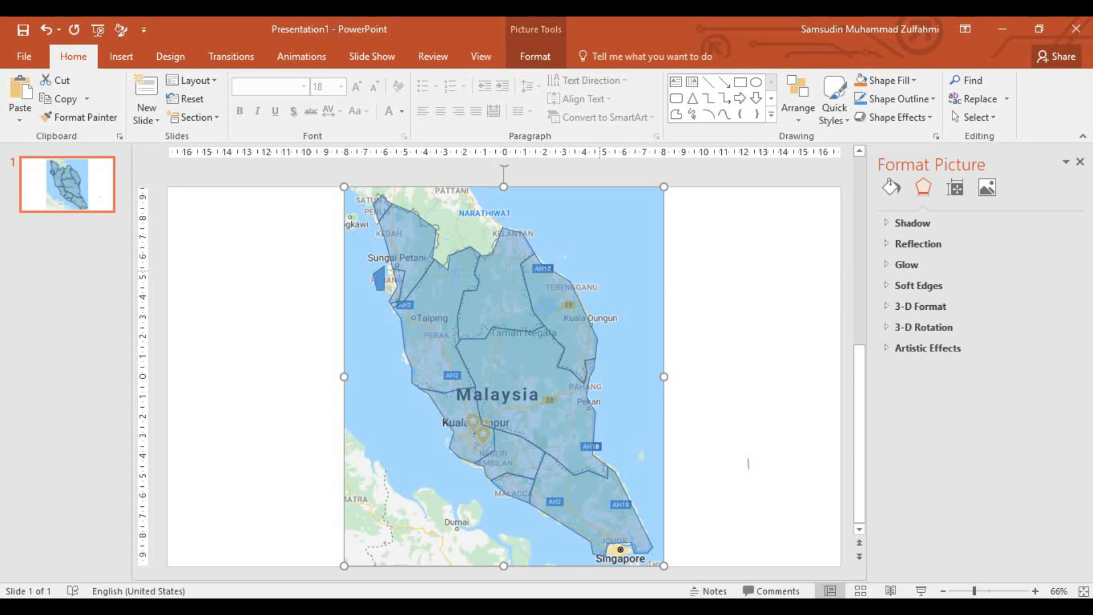
Step: Duplicate slide 1 as slide 2 and delete the background map picture from the copy
left_click(67, 184)
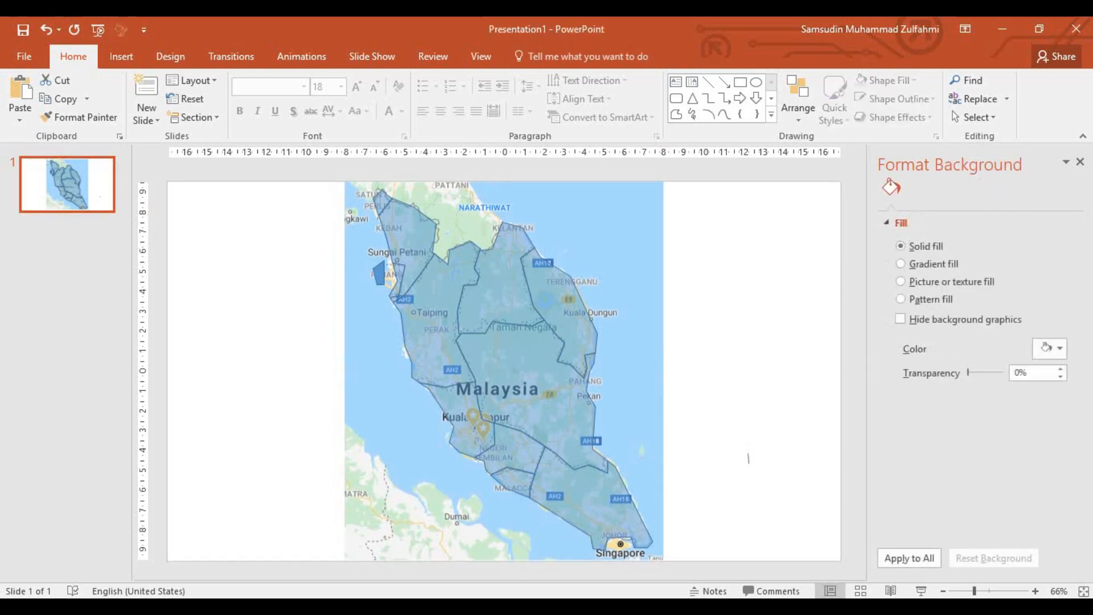
left_click(67, 245)
key("ctrl+v")
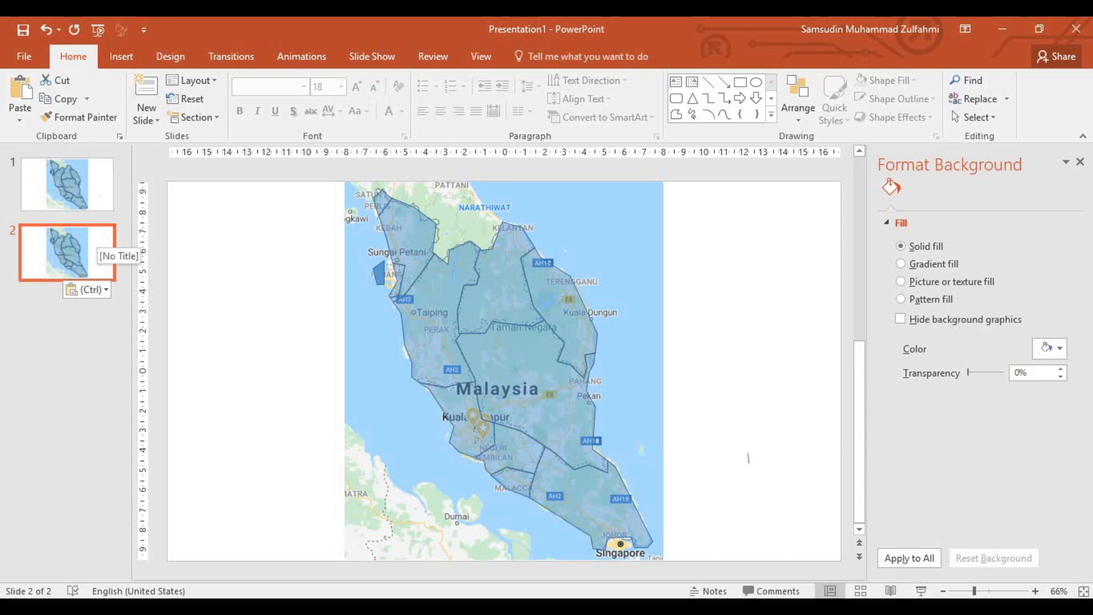
key("Tab")
key("Delete")
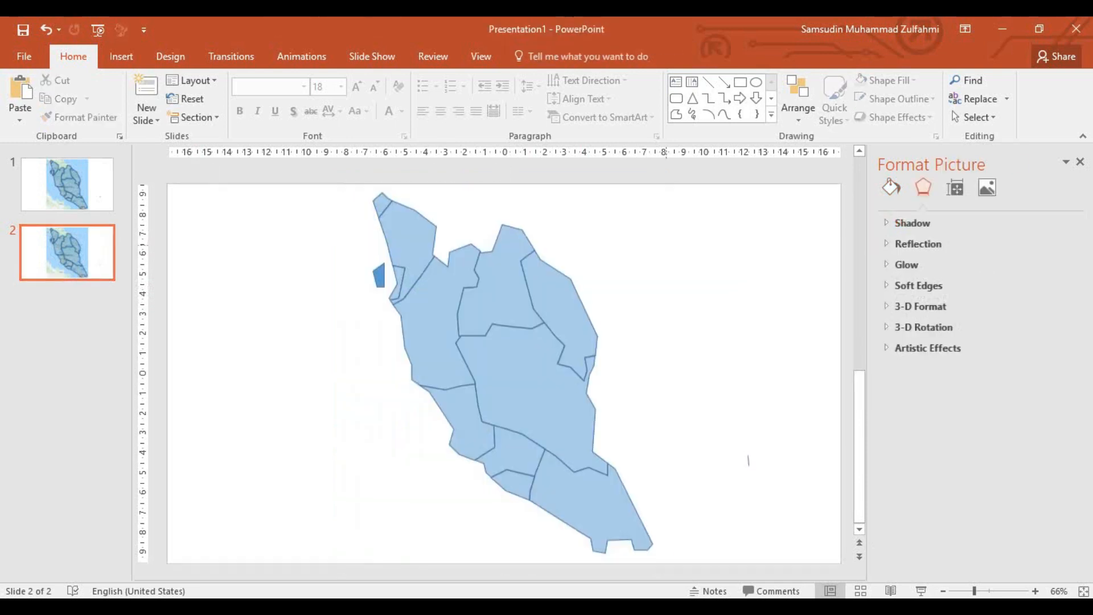
Step: Fill all the state shapes on slide 2 with standard yellow
left_click_drag(297, 169, 815, 574)
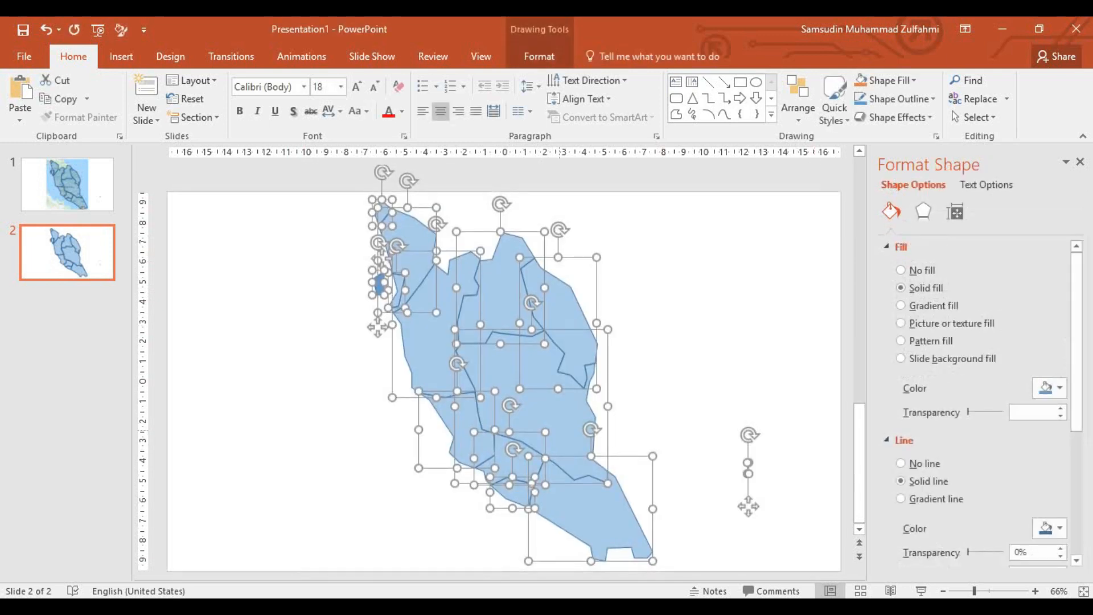
right_click(561, 206)
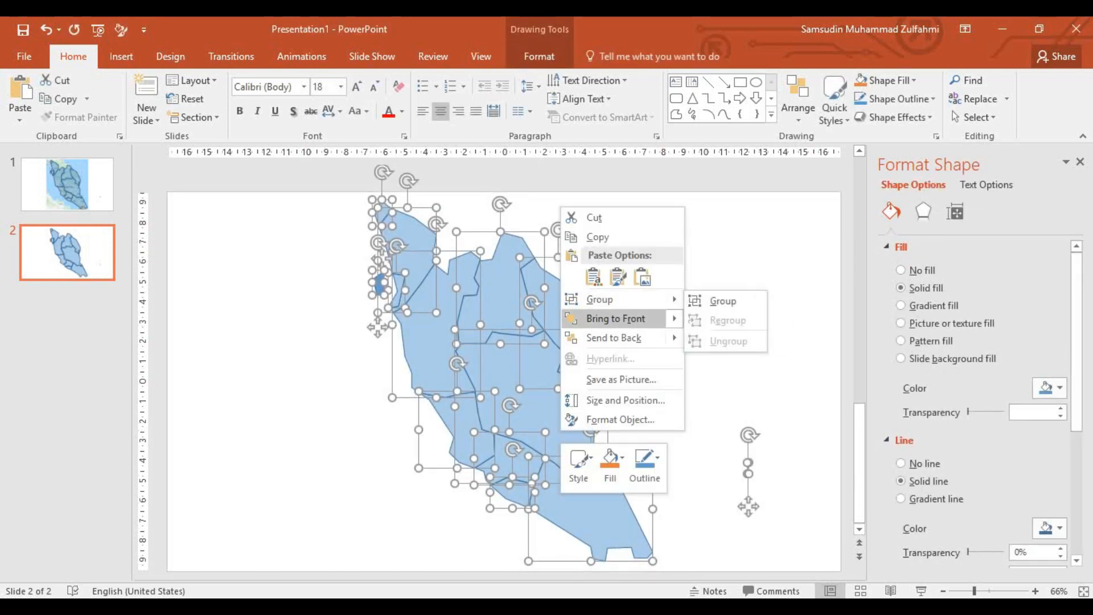
left_click(539, 56)
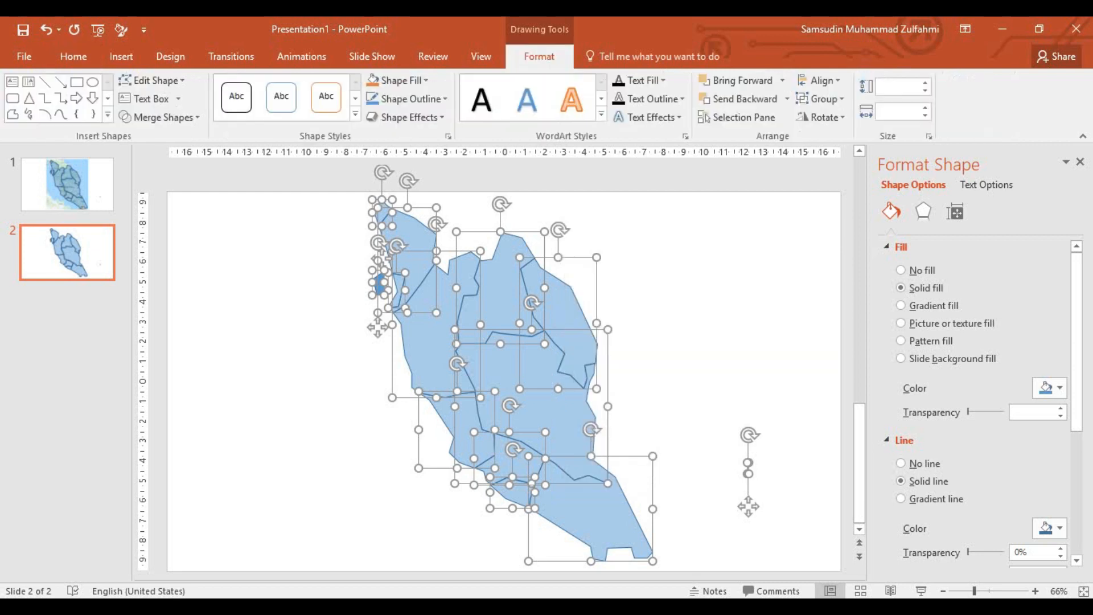
left_click(401, 80)
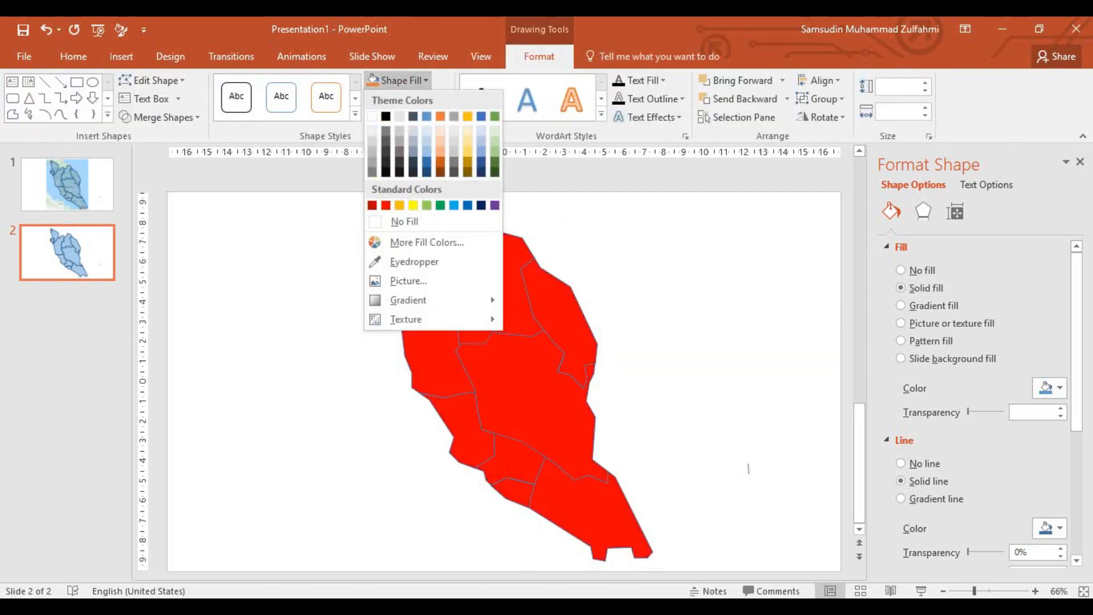
left_click(413, 205)
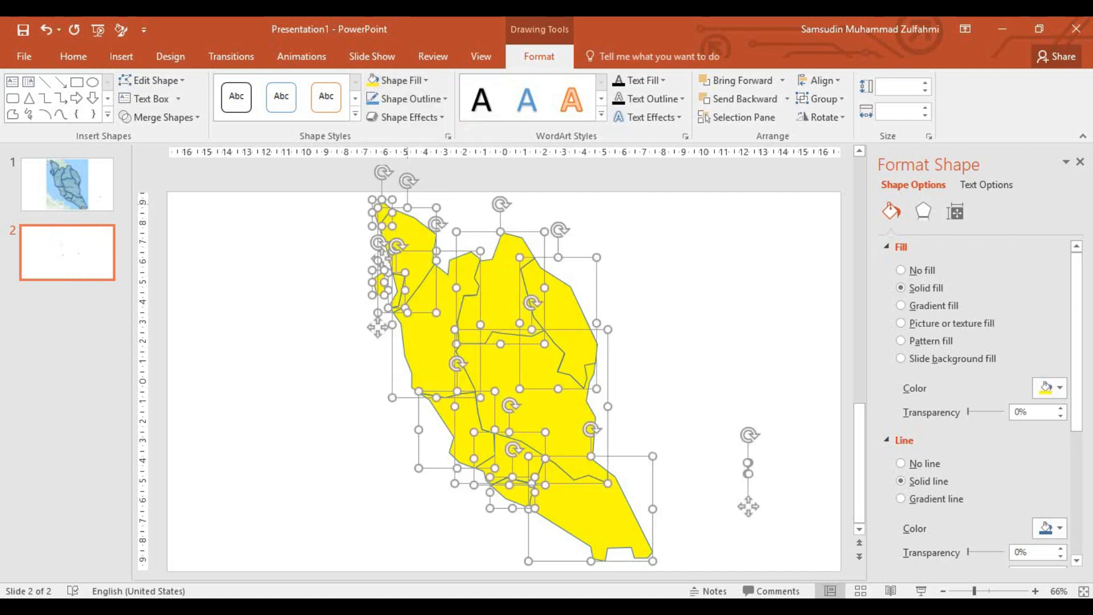
Step: Give all the state shapes a standard red outline with a 4½ pt weight
left_click(406, 99)
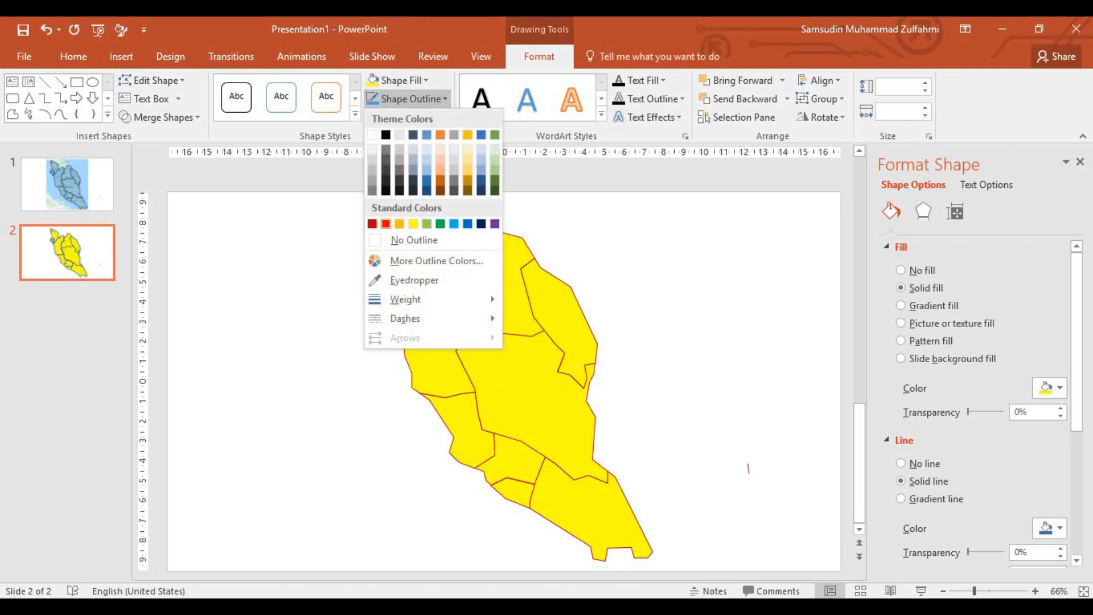
left_click(385, 224)
left_click(406, 98)
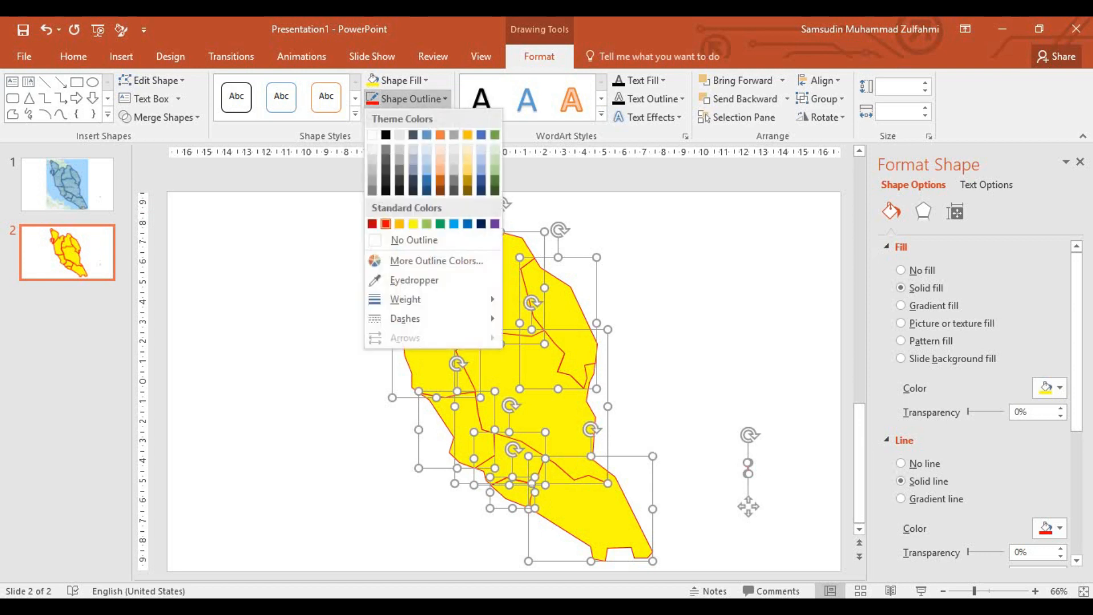
mouse_move(405, 298)
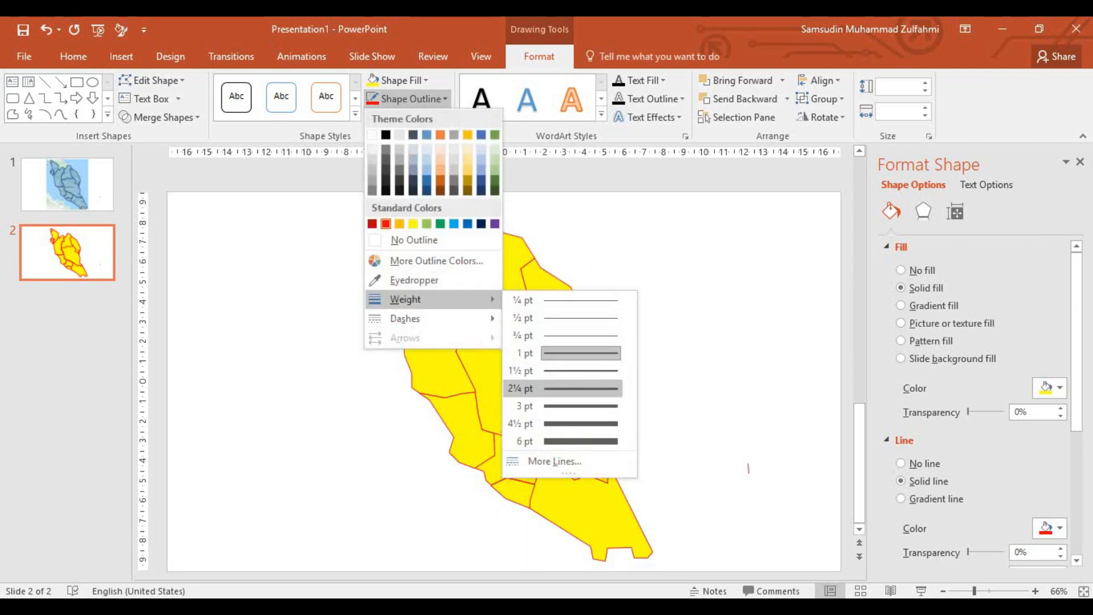
left_click(570, 423)
key("Escape")
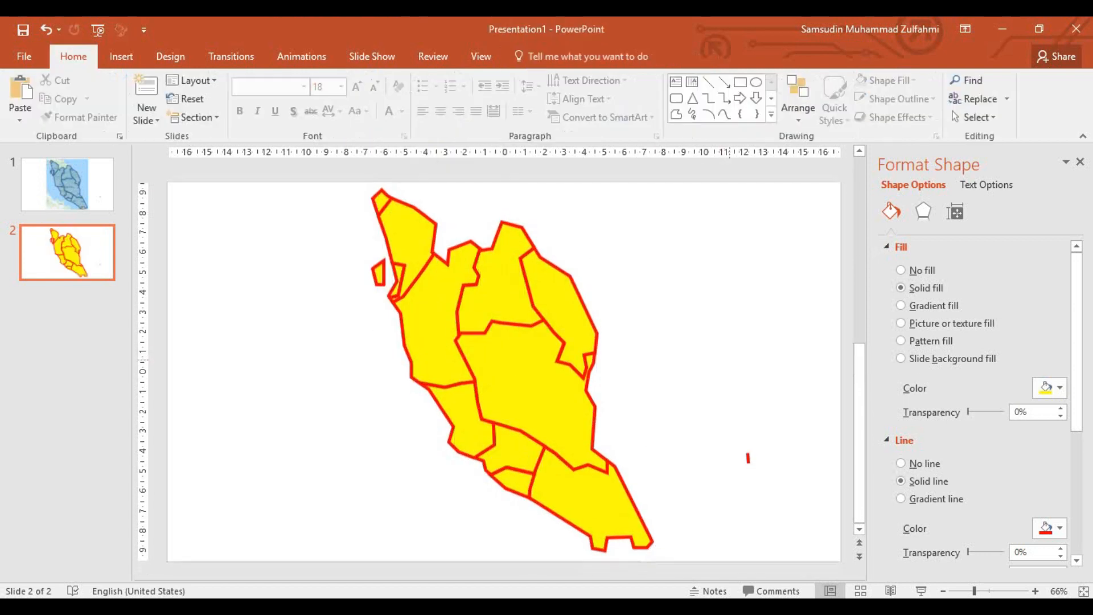
Step: Duplicate the Terengganu shape beside the map's east coast and enlarge the copy to about 12.49 cm high by 7.3 cm wide
left_click_drag(556, 290, 655, 280)
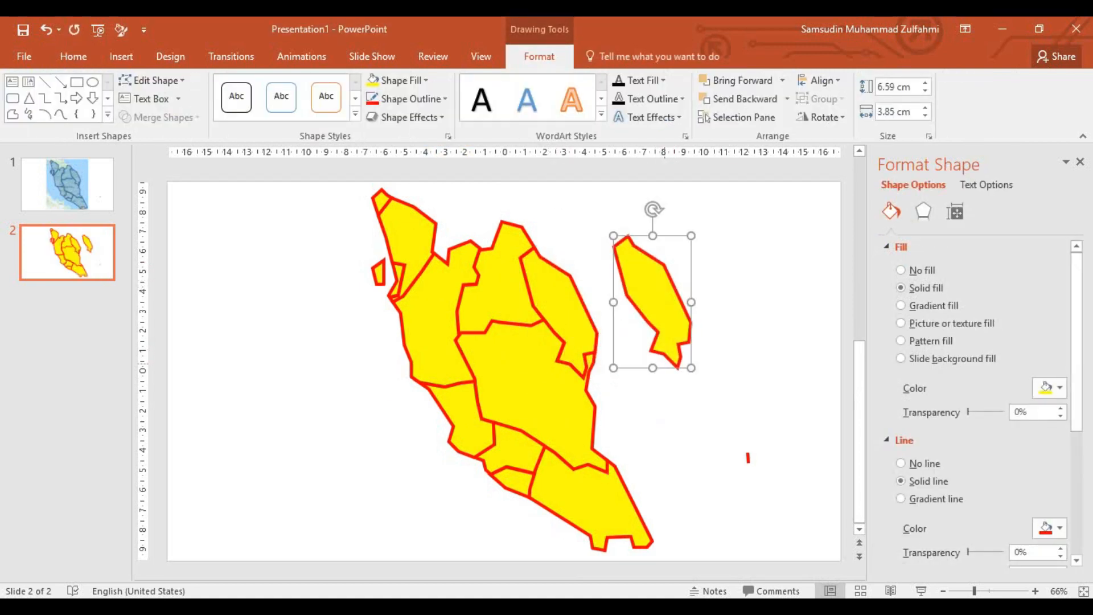
left_click_drag(691, 368, 749, 467)
left_click_drag(659, 320, 653, 296)
mouse_move(607, 210)
left_mouse_down()
mouse_move(584, 170)
mouse_move(598, 221)
left_mouse_up()
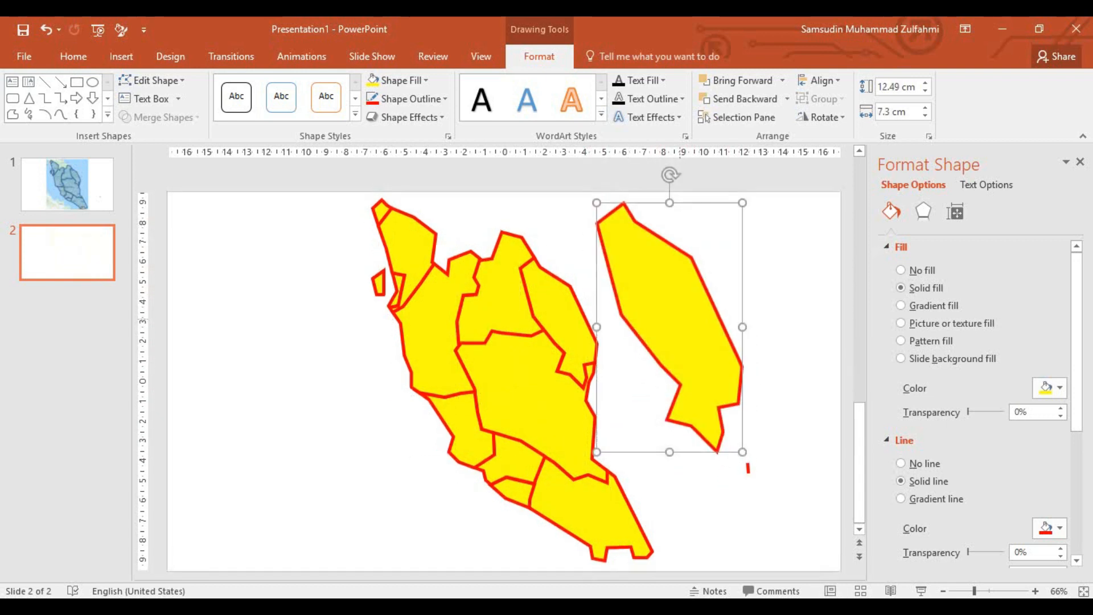
key("Escape")
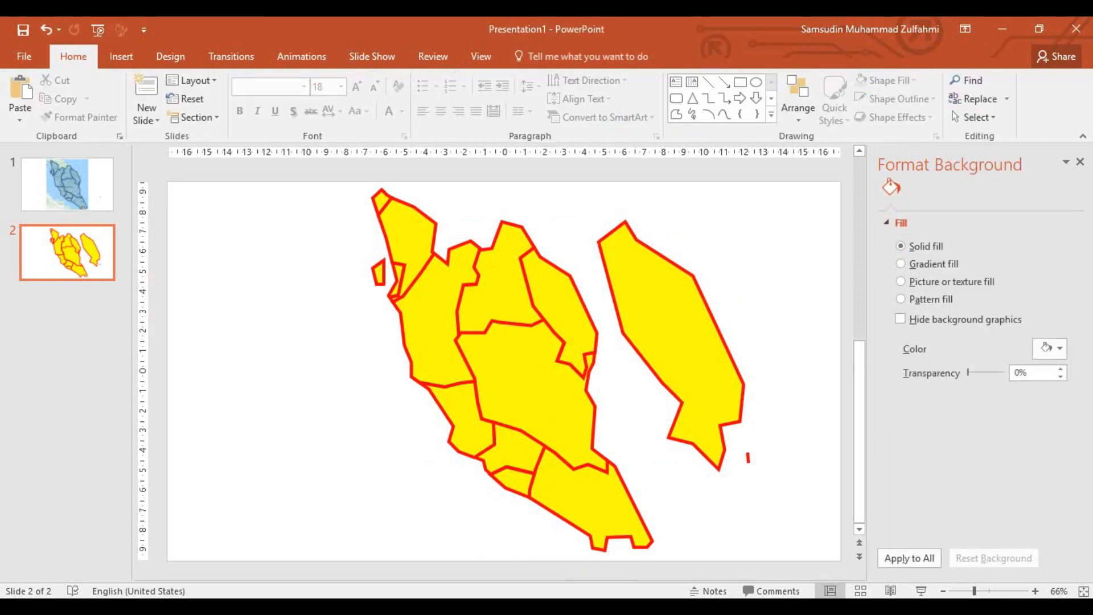
Step: Draw a straight line from the enlarged Terengganu copy to the original Terengganu shape, about 1.58 cm high by 4.16 cm wide
left_click(708, 81)
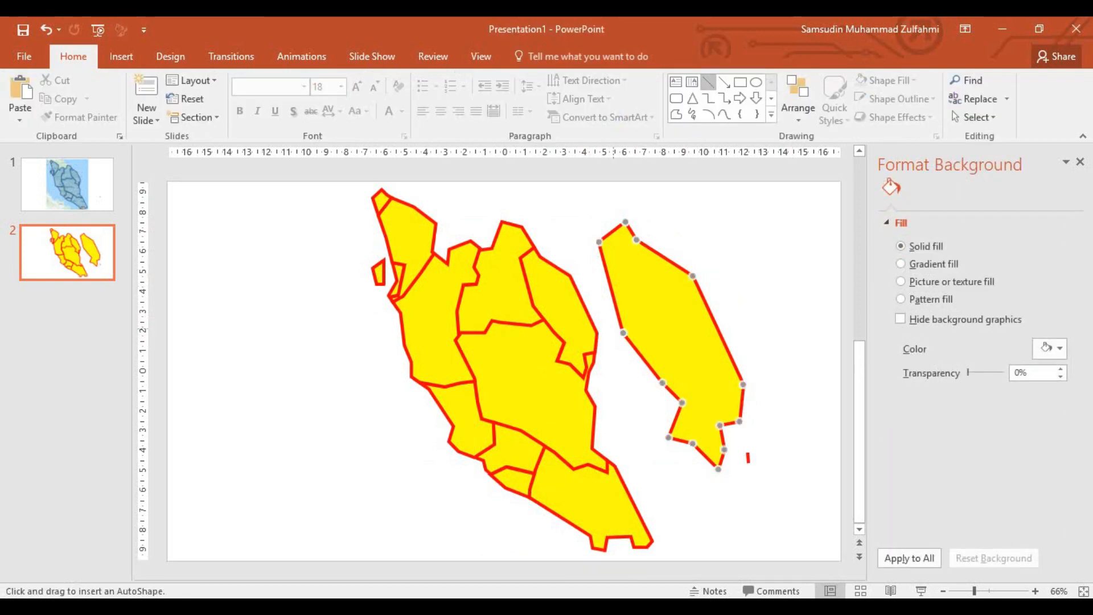
left_click_drag(640, 345, 560, 314)
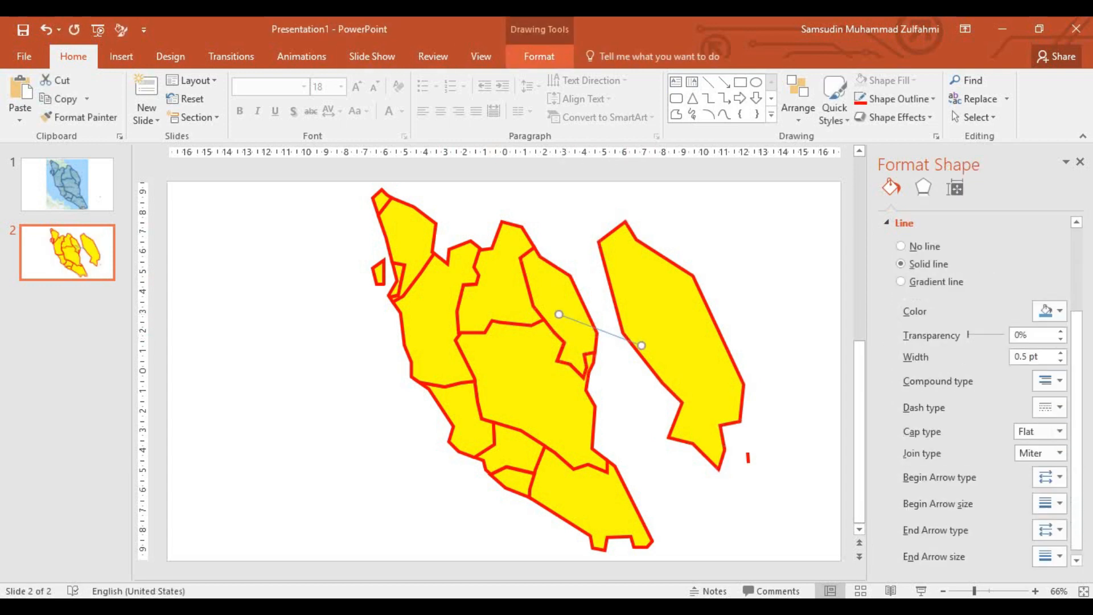
left_click(538, 56)
left_click(410, 99)
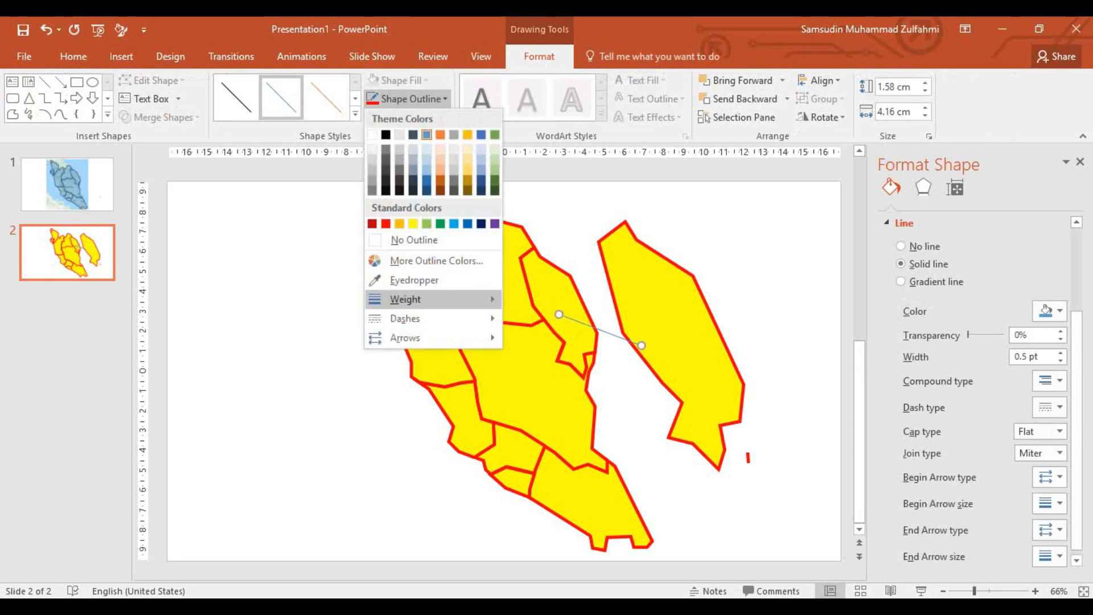
mouse_move(405, 318)
mouse_move(406, 337)
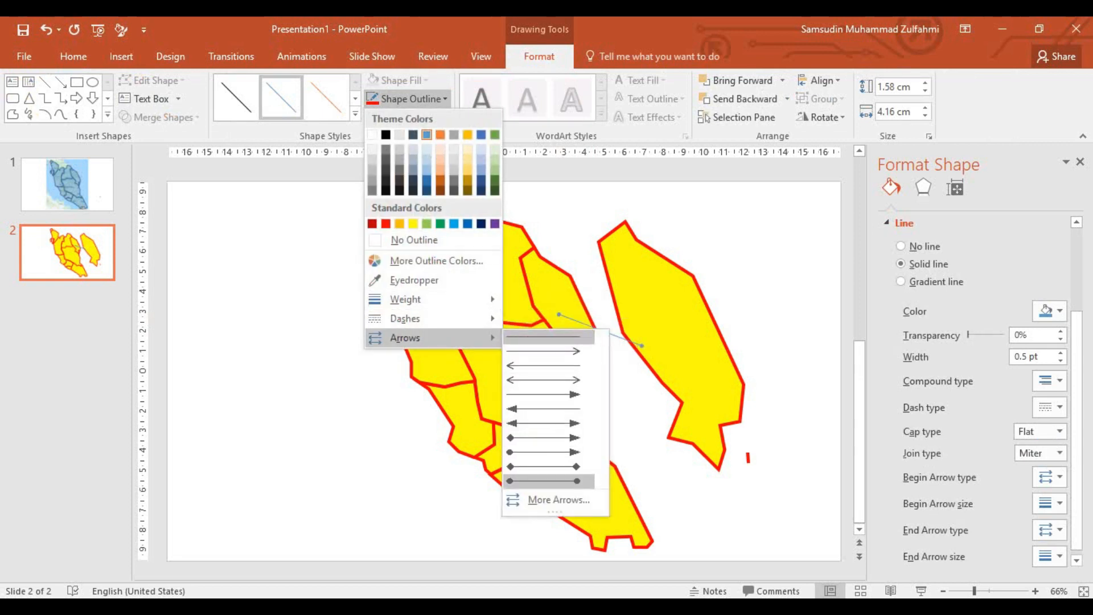
left_click(548, 337)
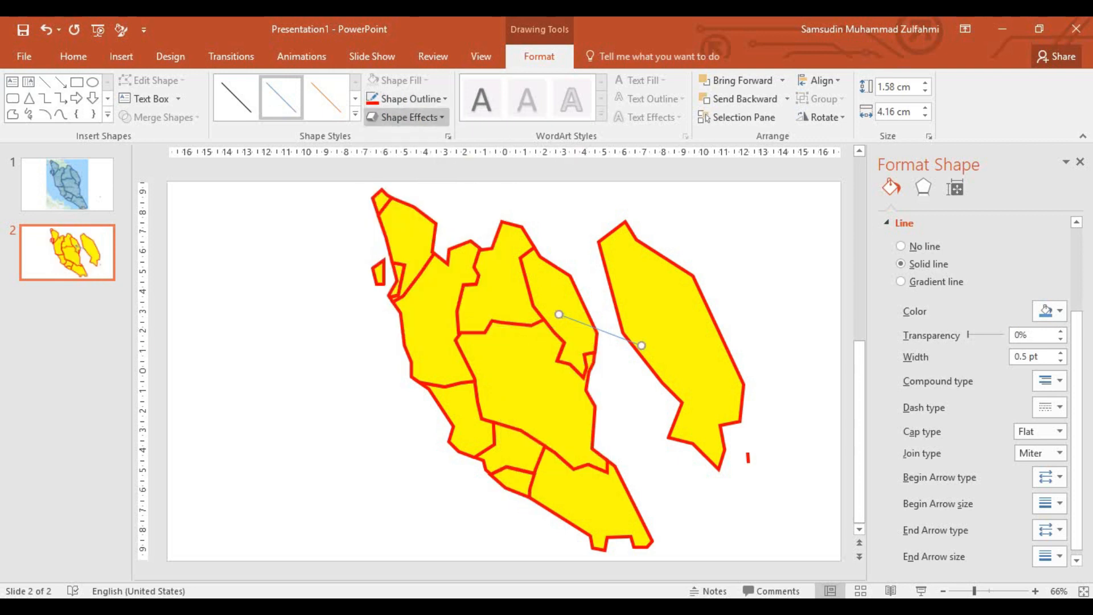
left_click(410, 99)
key("Escape")
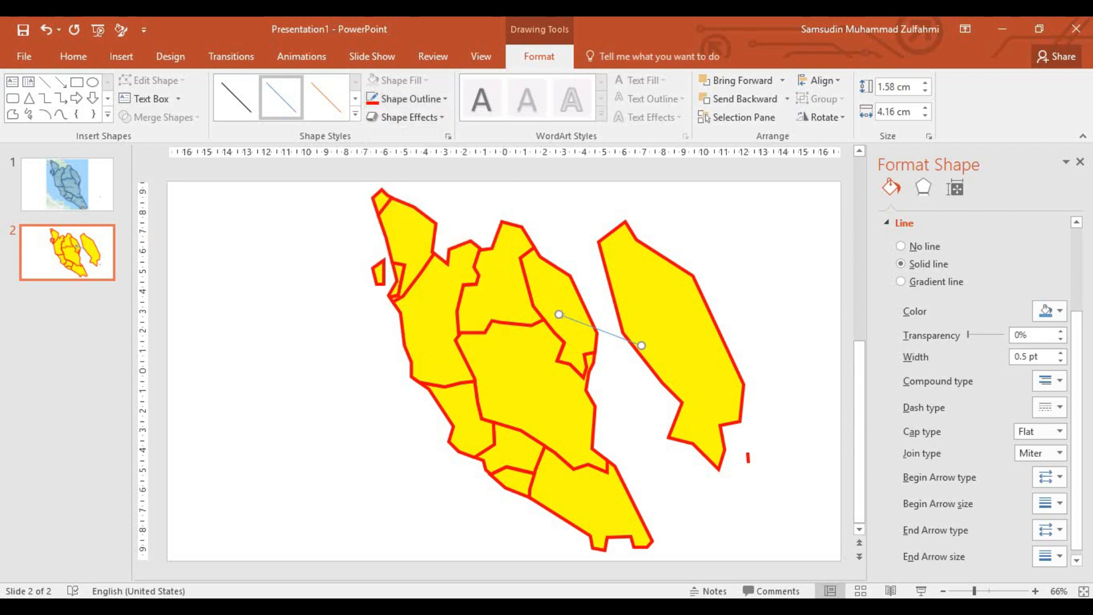
Step: Give the line's end on the map an oval arrow type in the largest end arrow size
left_click(1050, 530)
left_click(1078, 581)
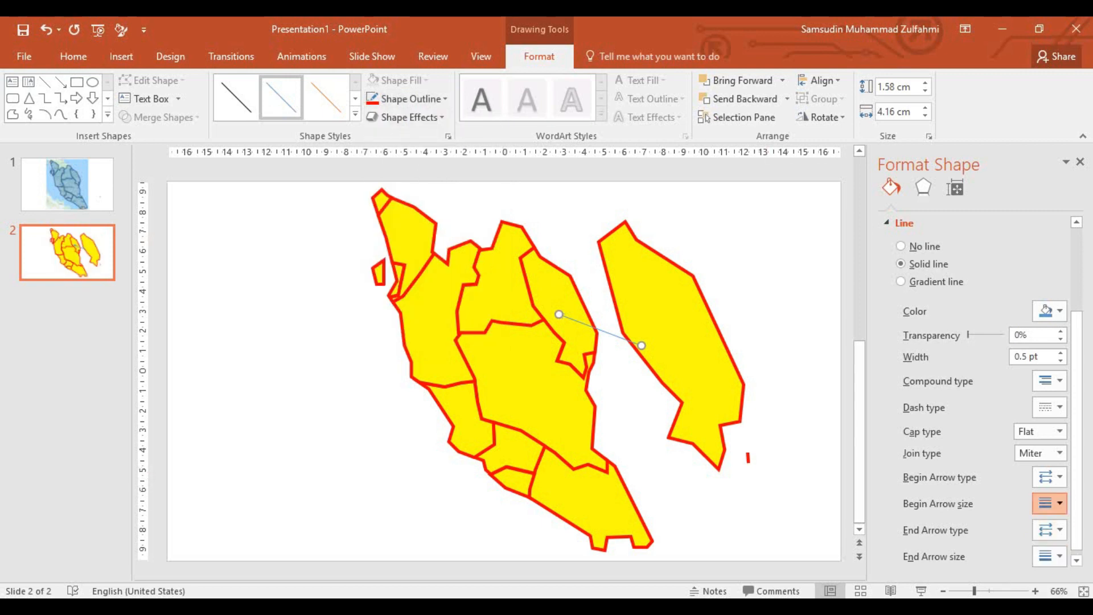
left_click(1050, 503)
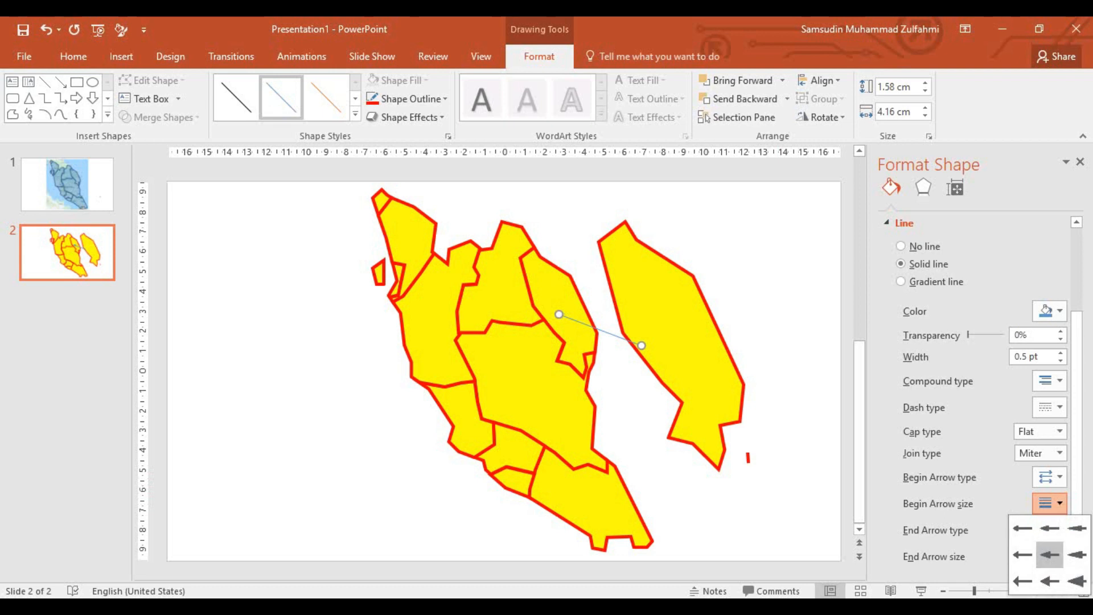
left_click(1050, 554)
left_click(1050, 557)
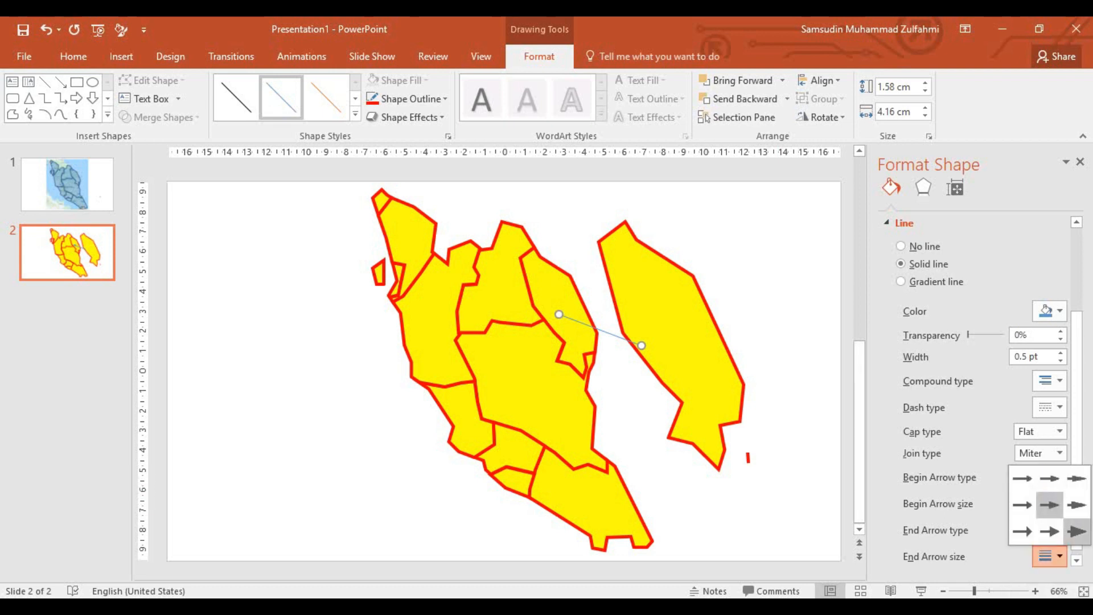
left_click(1078, 531)
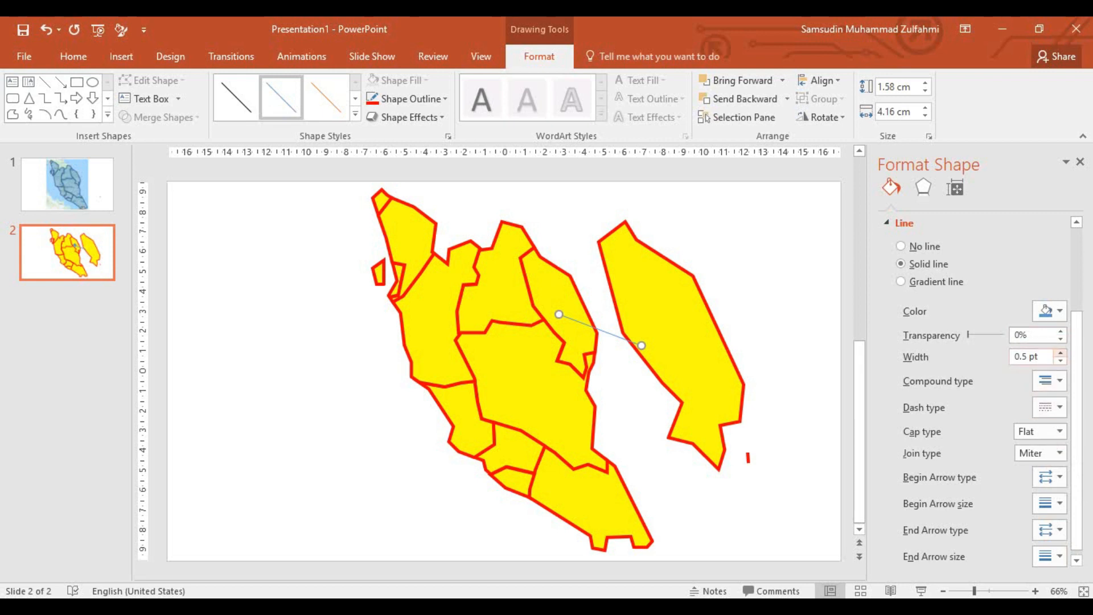
Step: Set the connecting line's width to 5.25 pt
left_click(1060, 353)
left_click(1060, 353)
left_click(1060, 353)
left_click(1060, 353)
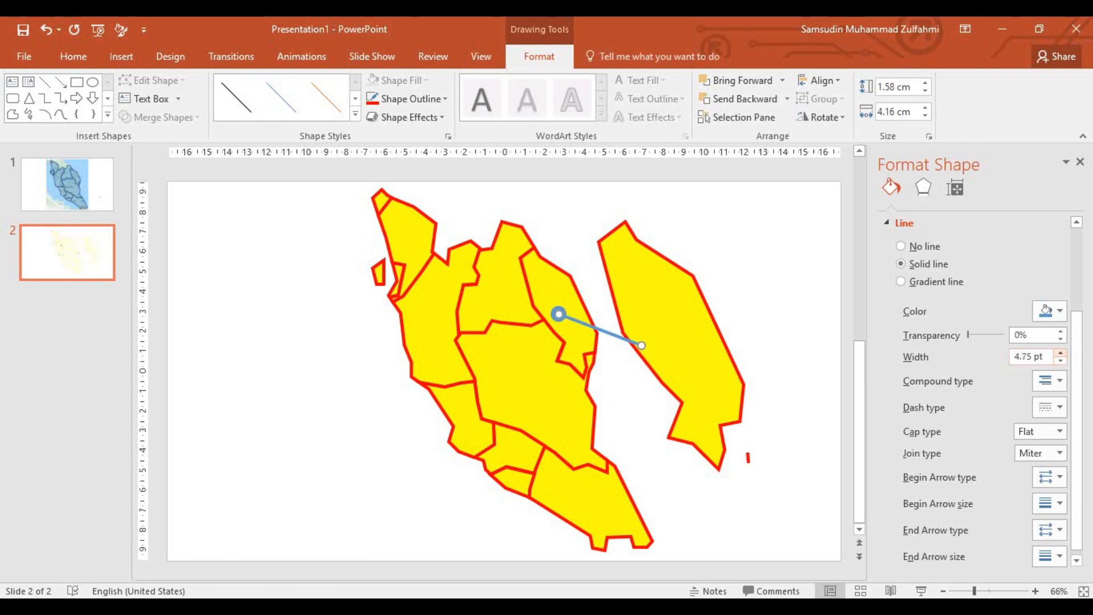
key("Escape")
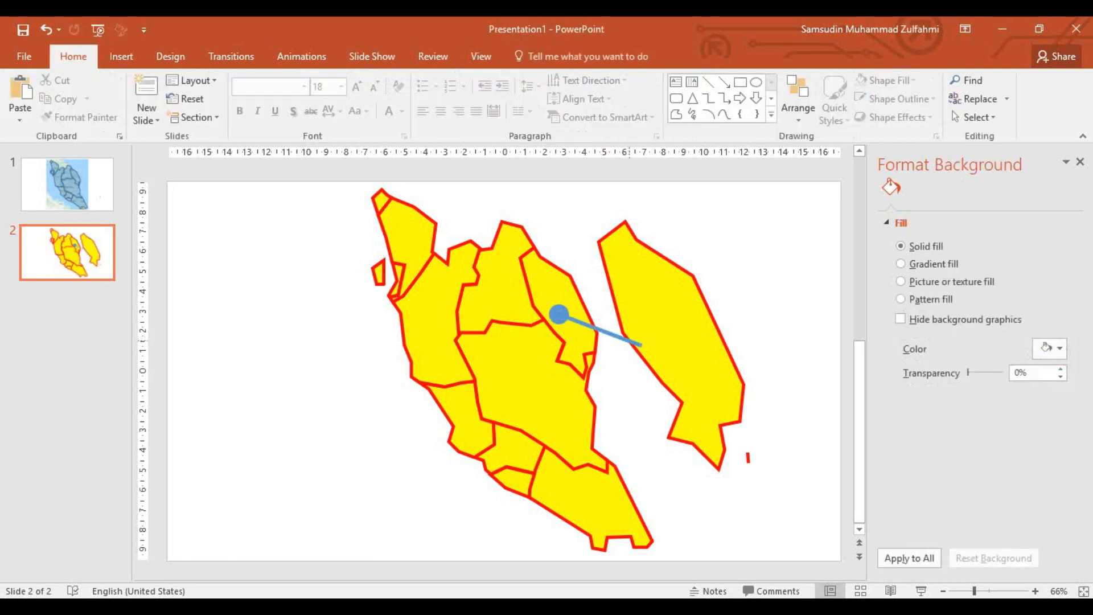
Step: Raise the line's end on the enlarged copy so the line runs nearly horizontal, about 0.29 cm high by 3.96 cm wide
left_click(610, 332)
left_click_drag(641, 345, 637, 320)
left_click(739, 335)
Step: Change the outline colour of the line connecting the map to the enlarged Terengganu copy to standard Dark Blue
left_click(605, 318)
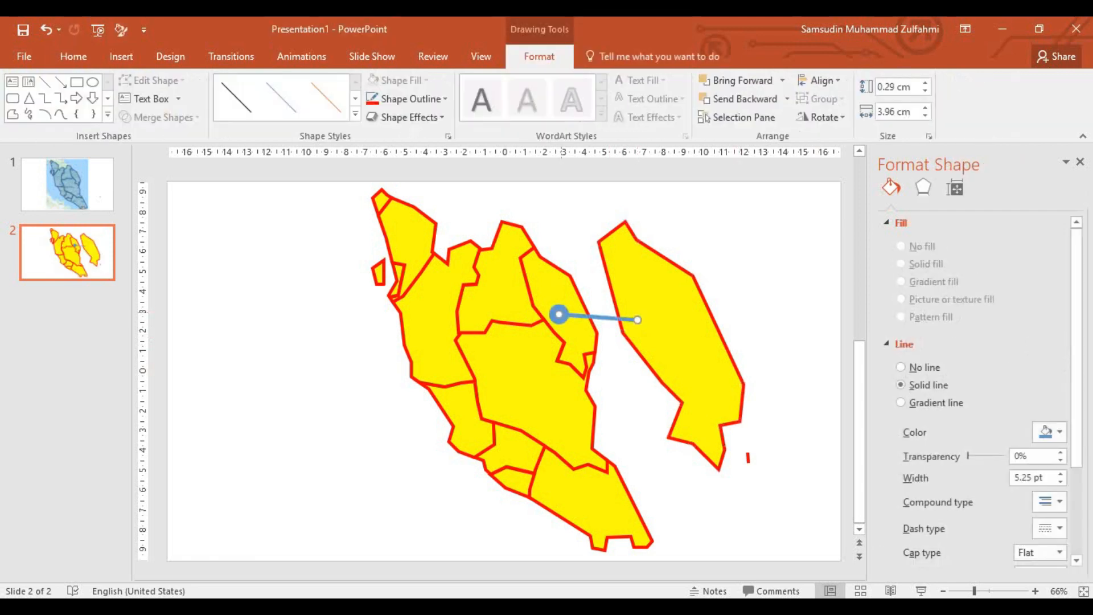
left_click(445, 98)
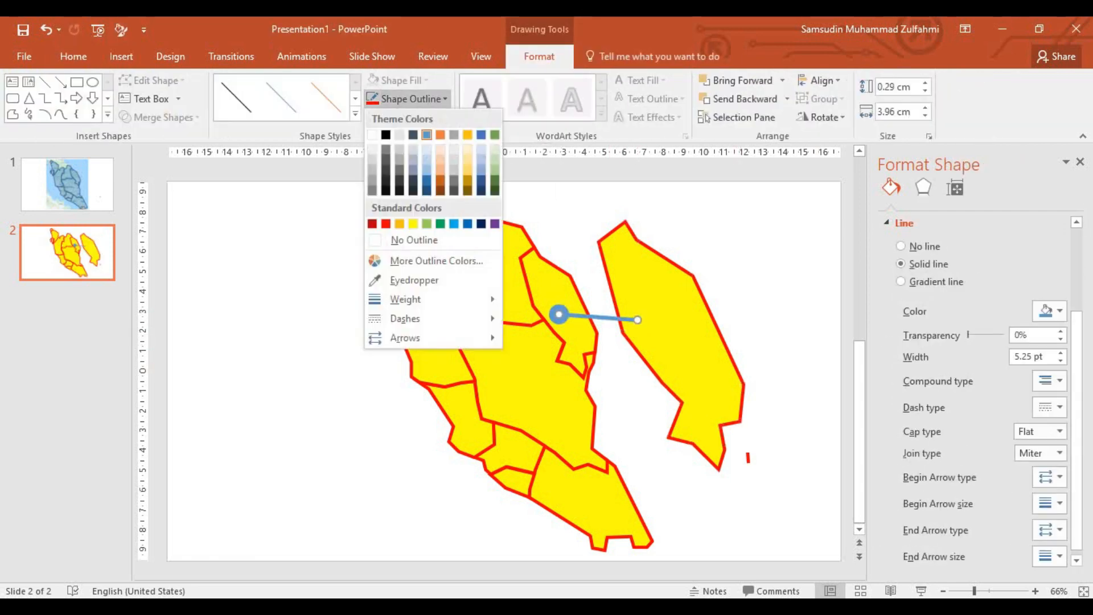
left_click(481, 223)
key("Escape")
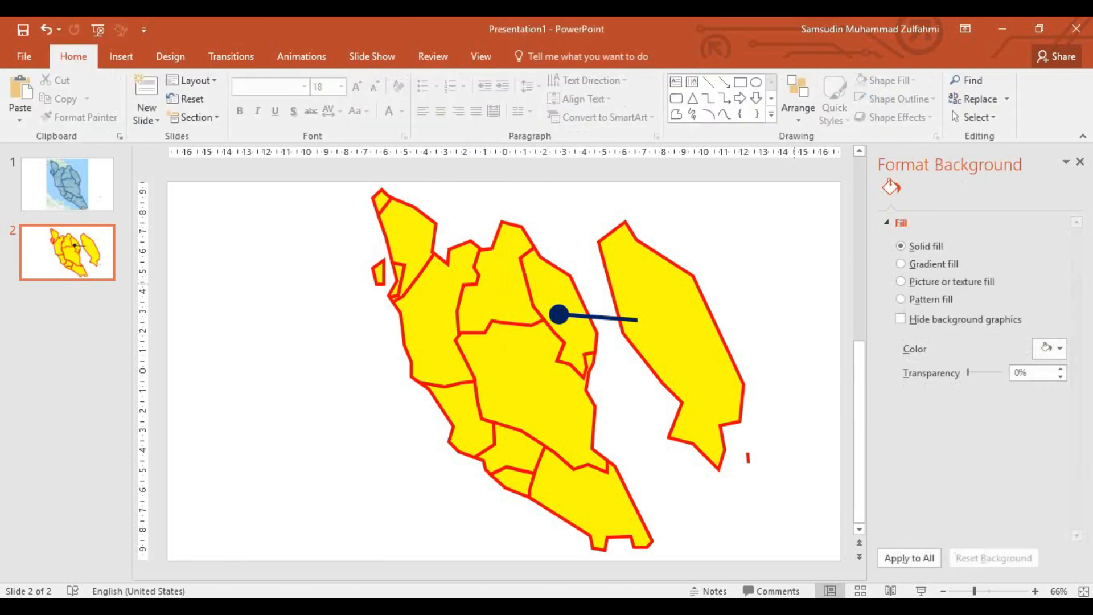
Step: Add a teardrop shape about 2.54 cm by 2.54 cm on the enlarged Terengganu's upper right edge, rotated with its tip pointing down
left_click(771, 114)
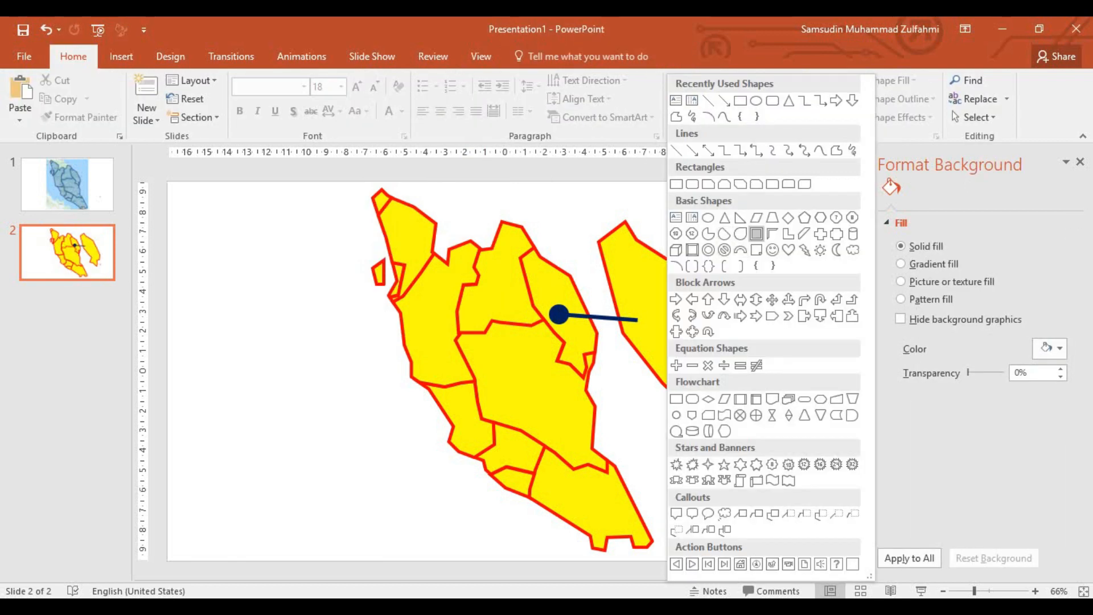
left_click(741, 233)
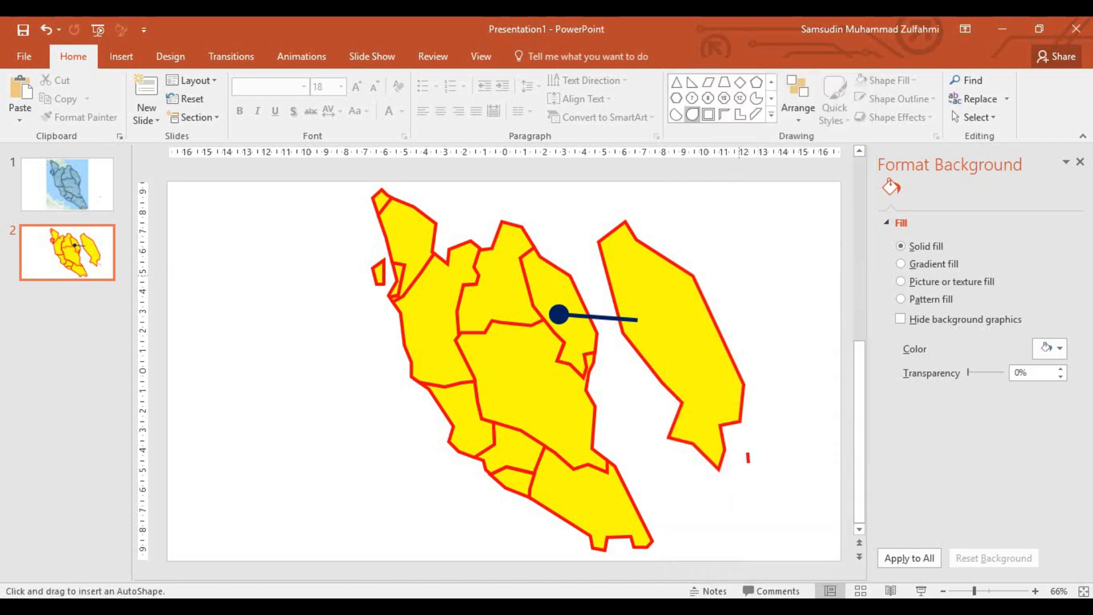
mouse_move(759, 287)
left_mouse_down()
mouse_move(773, 302)
mouse_move(728, 275)
mouse_move(701, 281)
mouse_move(734, 280)
left_mouse_up()
key("Escape")
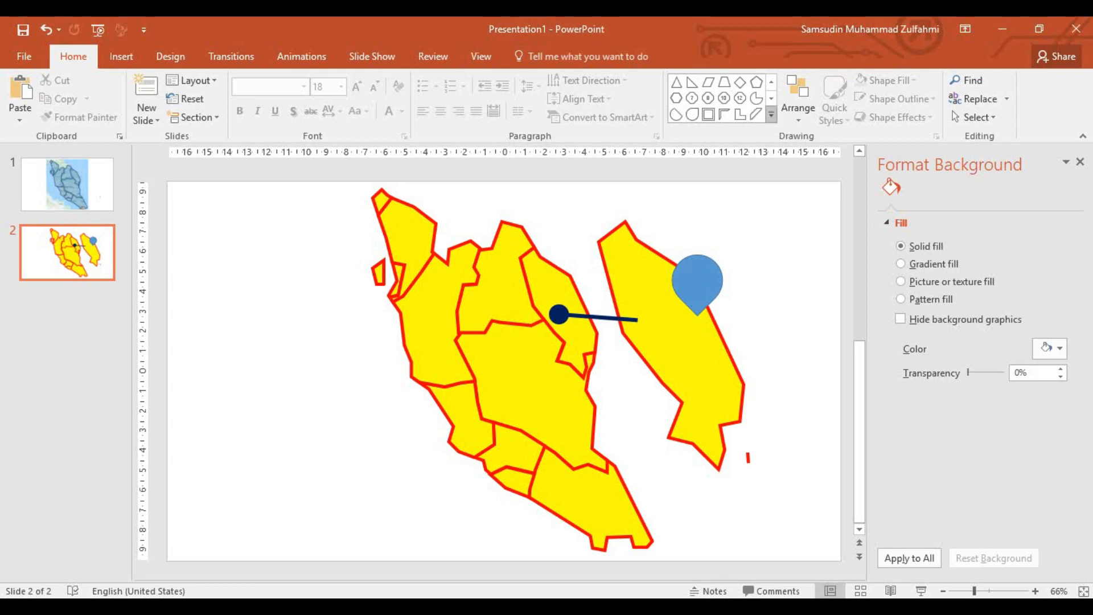
Step: Draw a circle about 1.08 cm across inside the upper part of the teardrop
left_click(771, 115)
left_click(772, 101)
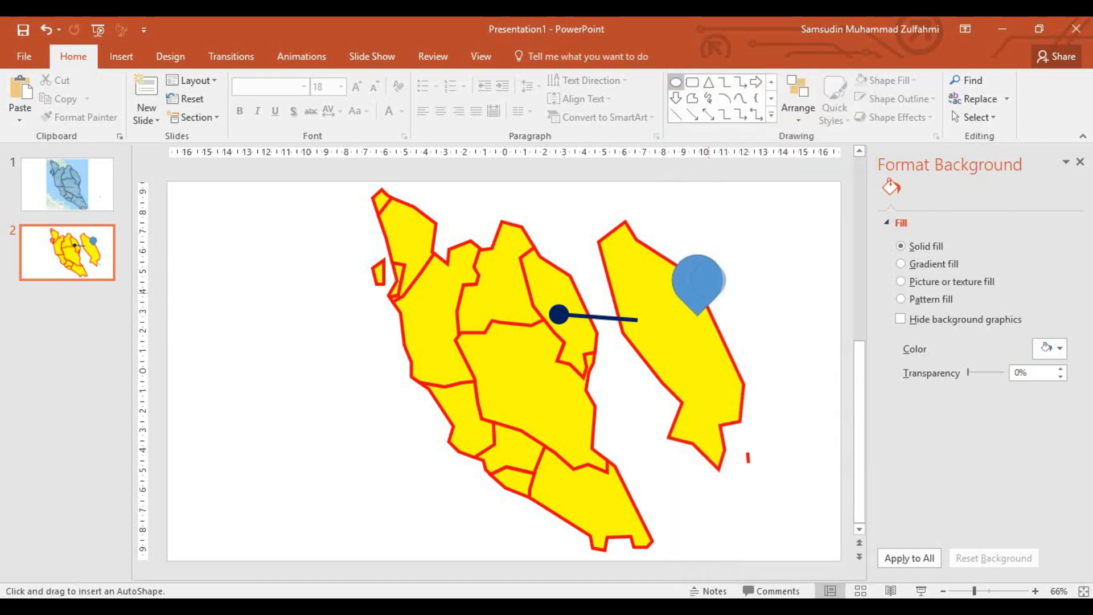
left_click_drag(706, 289, 694, 274)
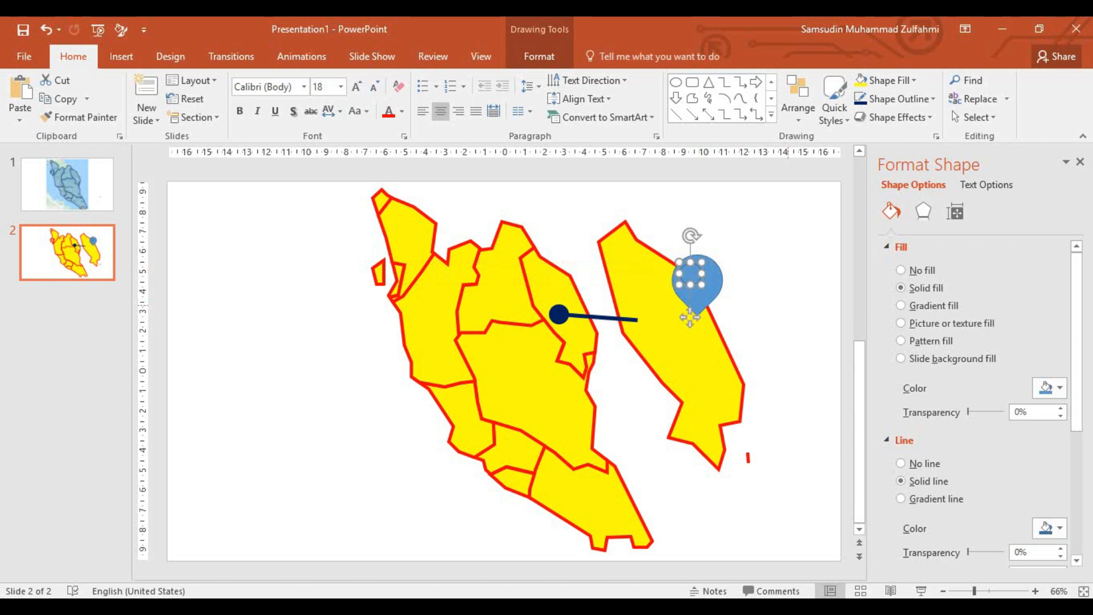
left_click_drag(689, 317, 696, 320)
Step: Align the small circle and the teardrop on their horizontal centres
left_click(696, 319, "shift")
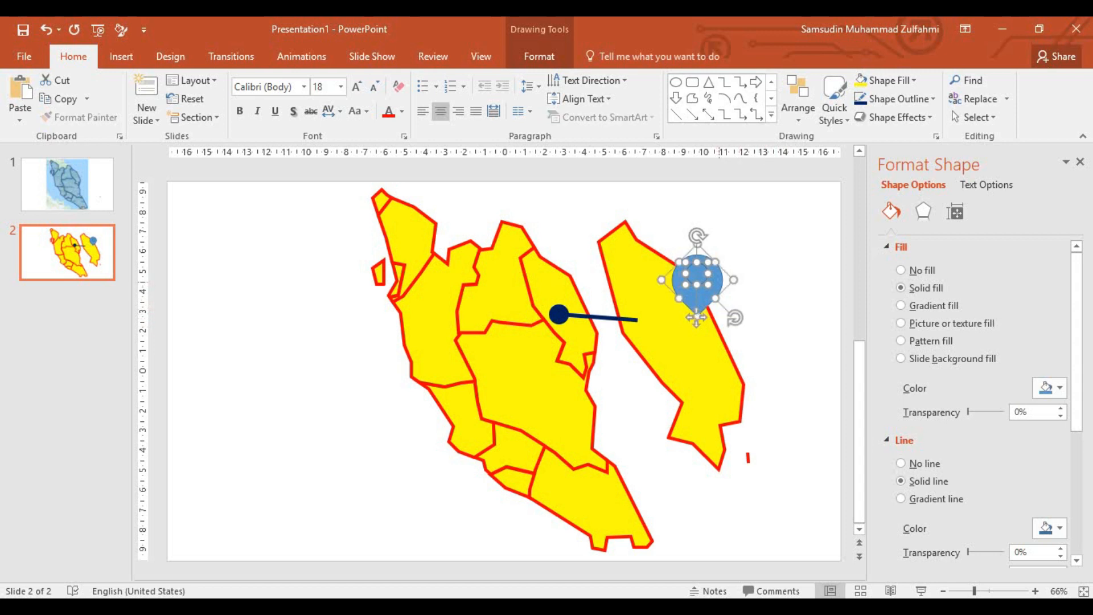
left_click(539, 56)
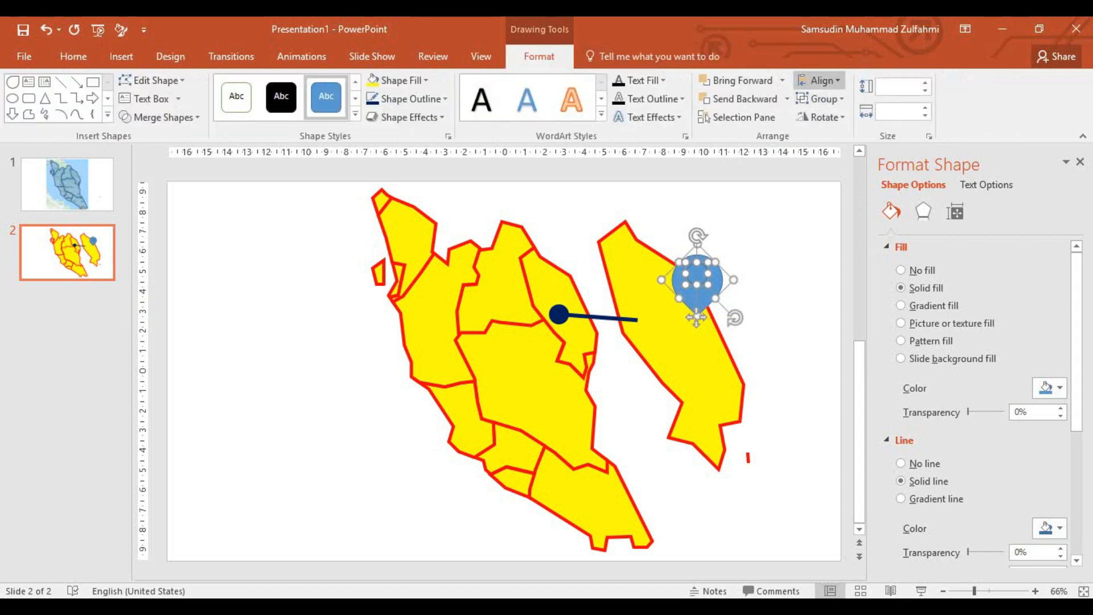
left_click(818, 80)
left_click(846, 120)
key("Escape")
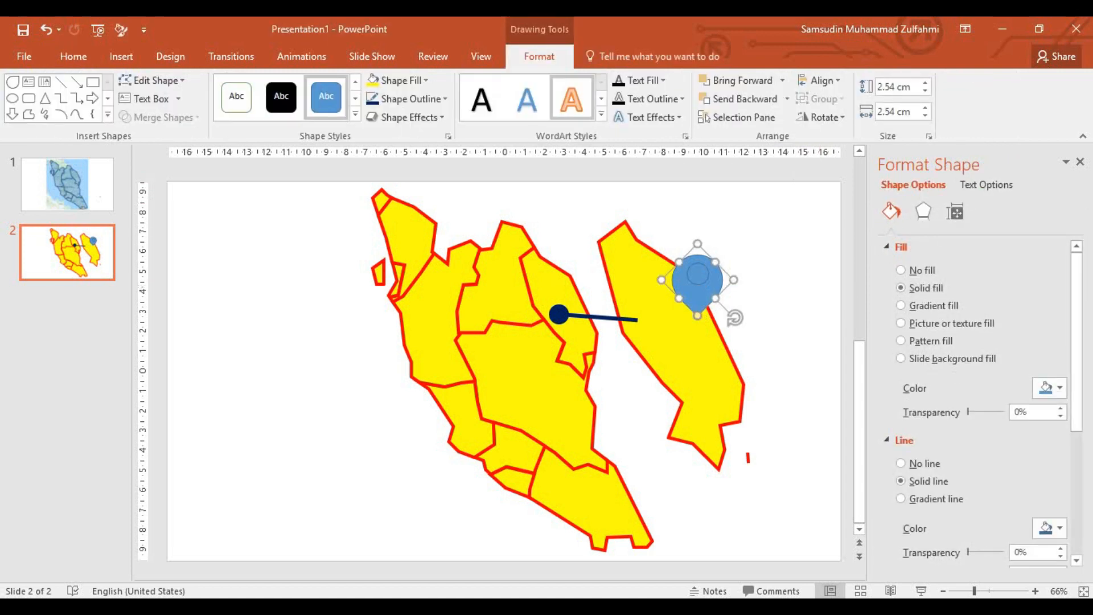
Step: Fill the teardrop with standard Red and remove its outline
left_click(401, 80)
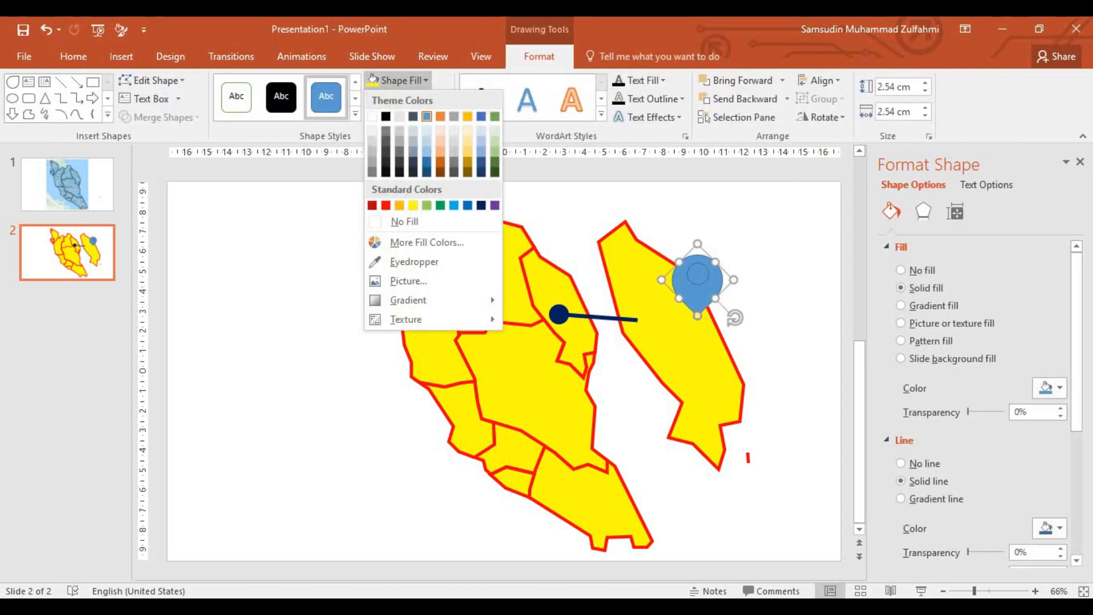
left_click(386, 205)
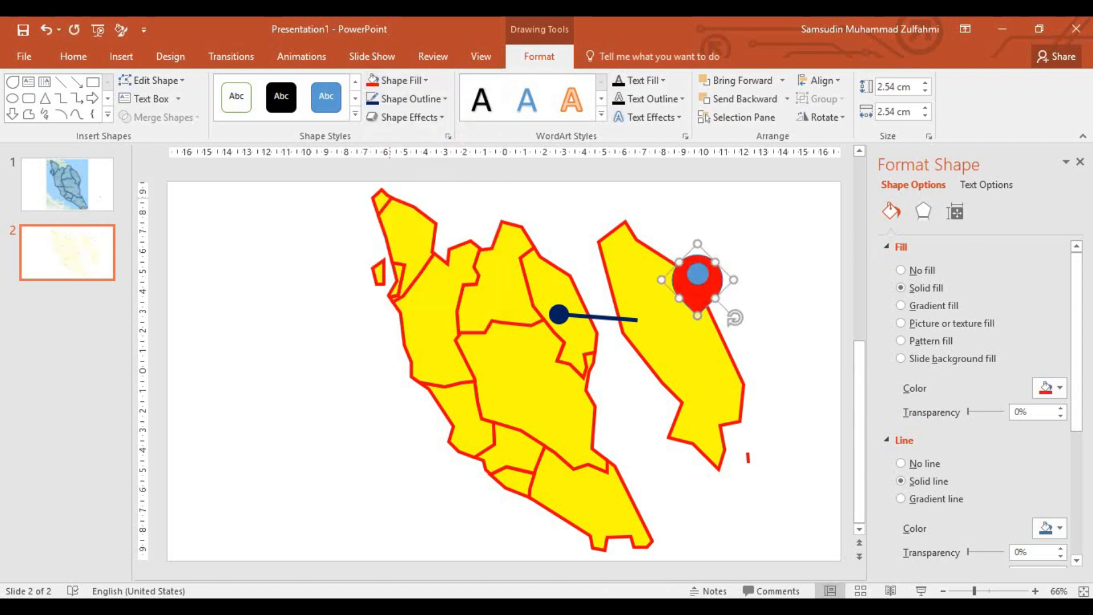
left_click(406, 99)
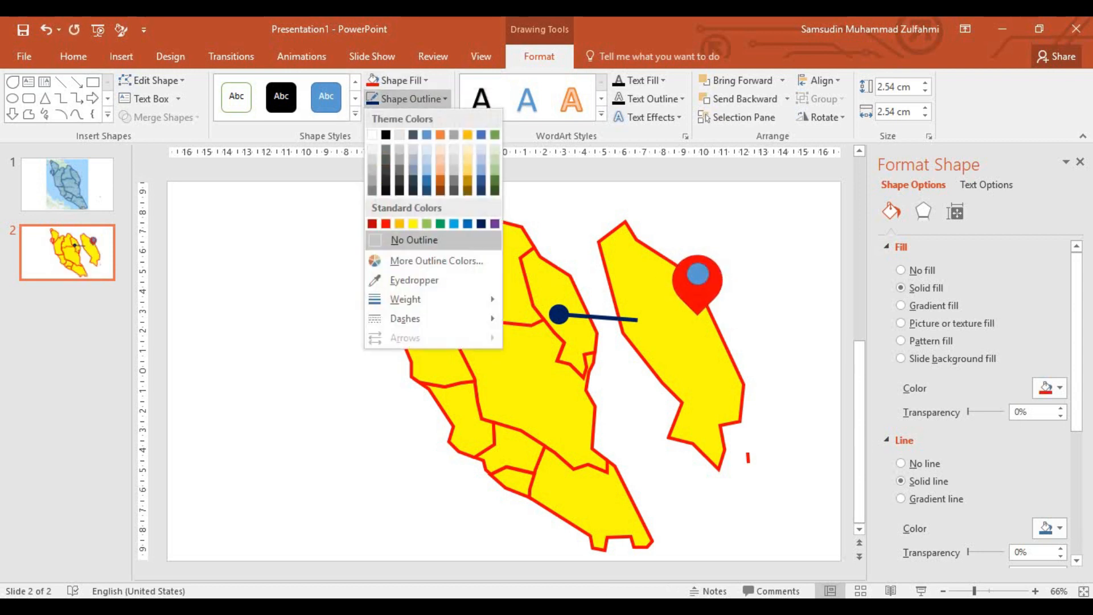
left_click(410, 239)
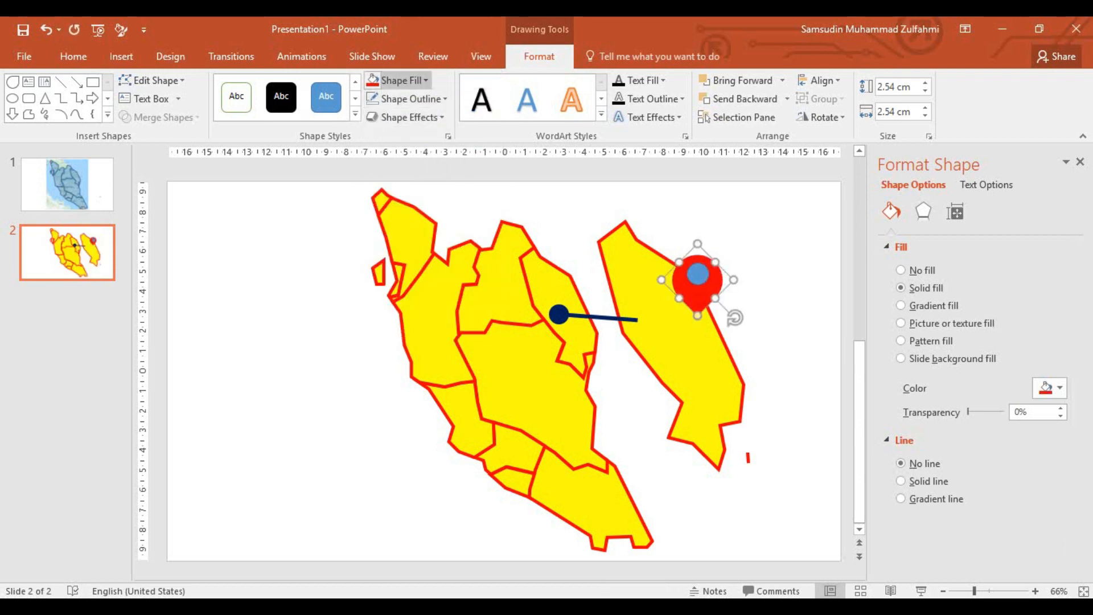
left_click(734, 235)
Step: Fill the small circle inside the pin with white and remove its outline
left_click(698, 275)
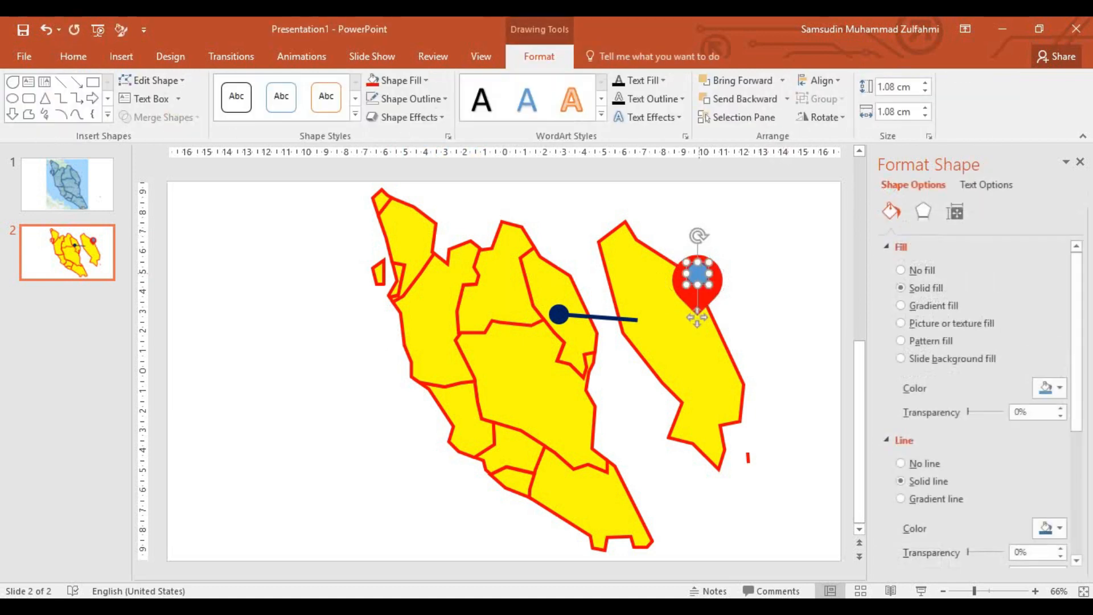
left_click(399, 81)
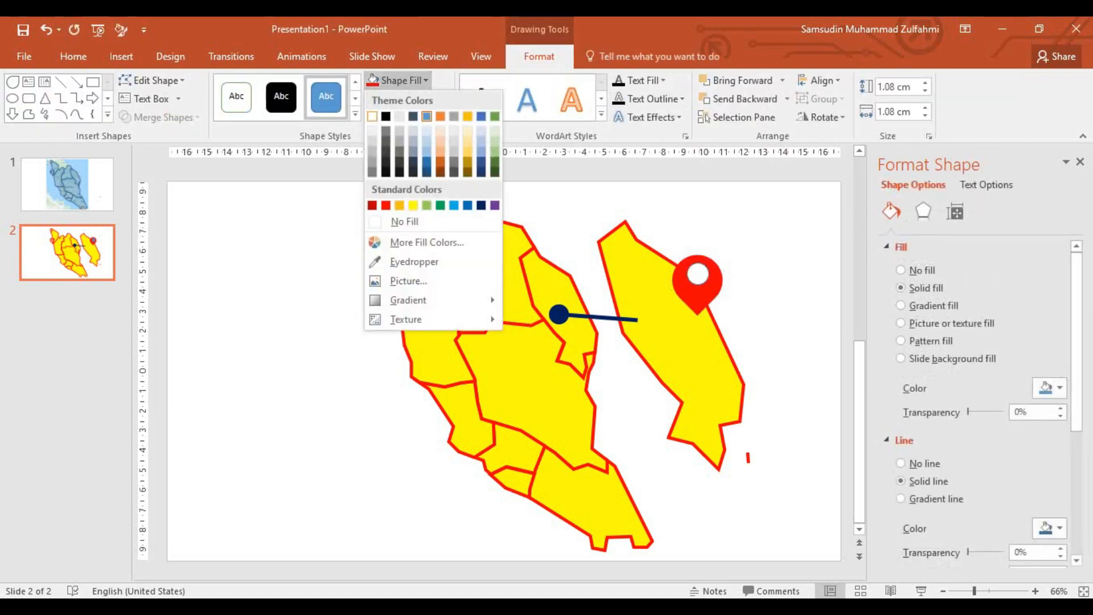
left_click(372, 117)
left_click(407, 99)
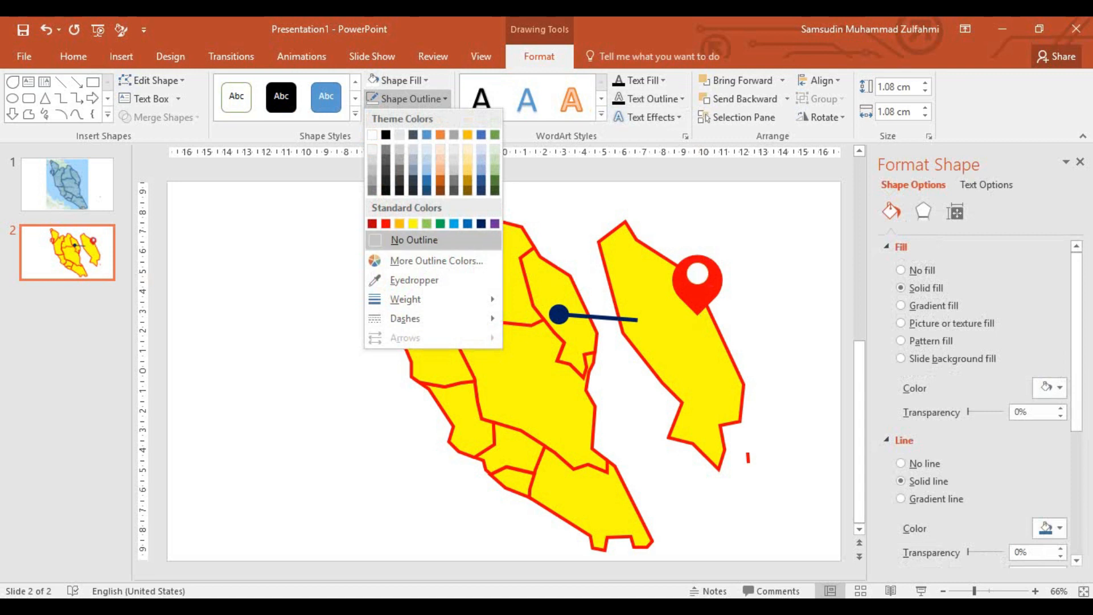
left_click(407, 238)
key("Escape")
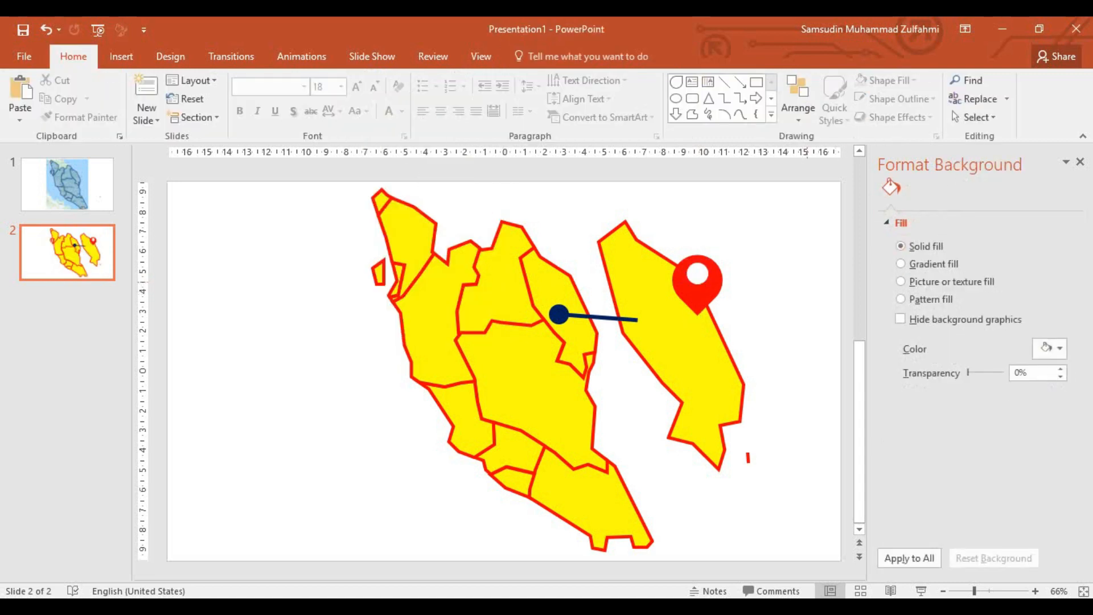
Step: Add a text label reading "My hometown" and place it just above the red pin
left_click(692, 81)
left_click(747, 278)
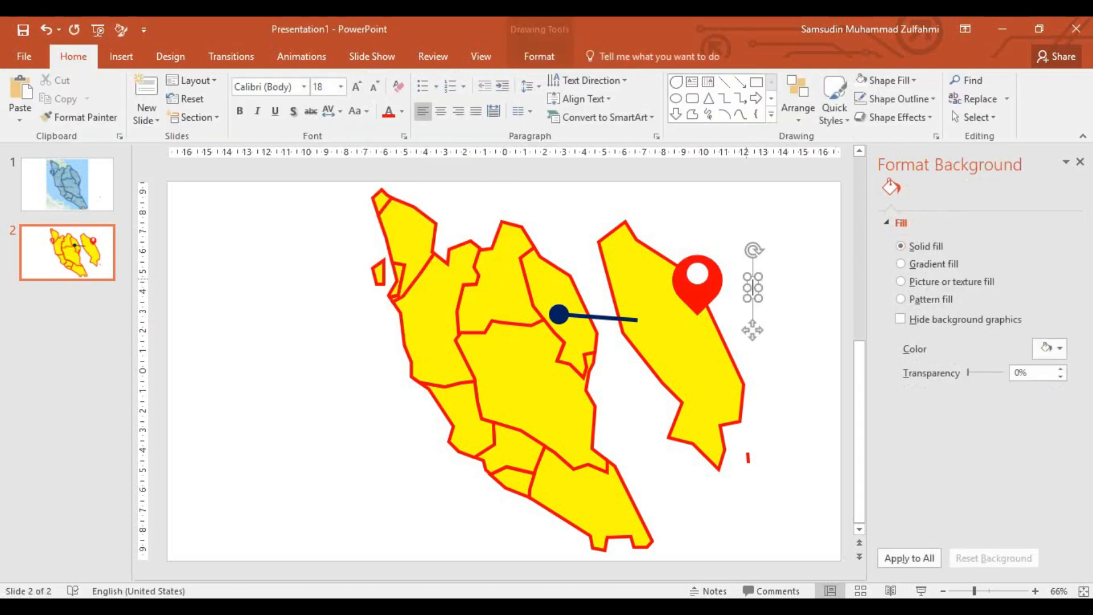
type("My Ho")
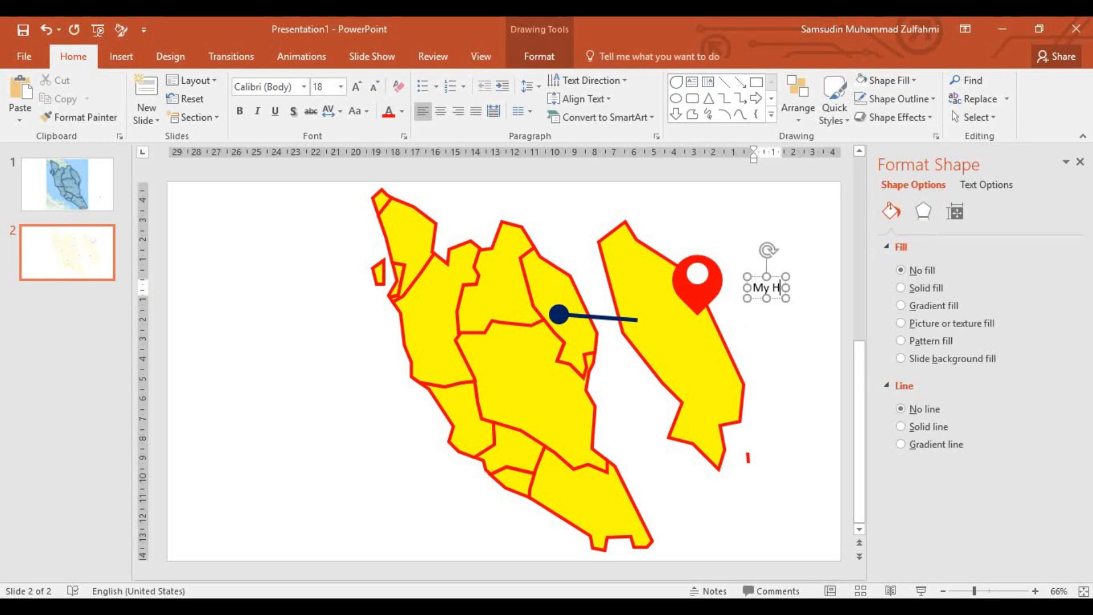
key("BackSpace")
key("BackSpace")
type("hometa")
key("BackSpace")
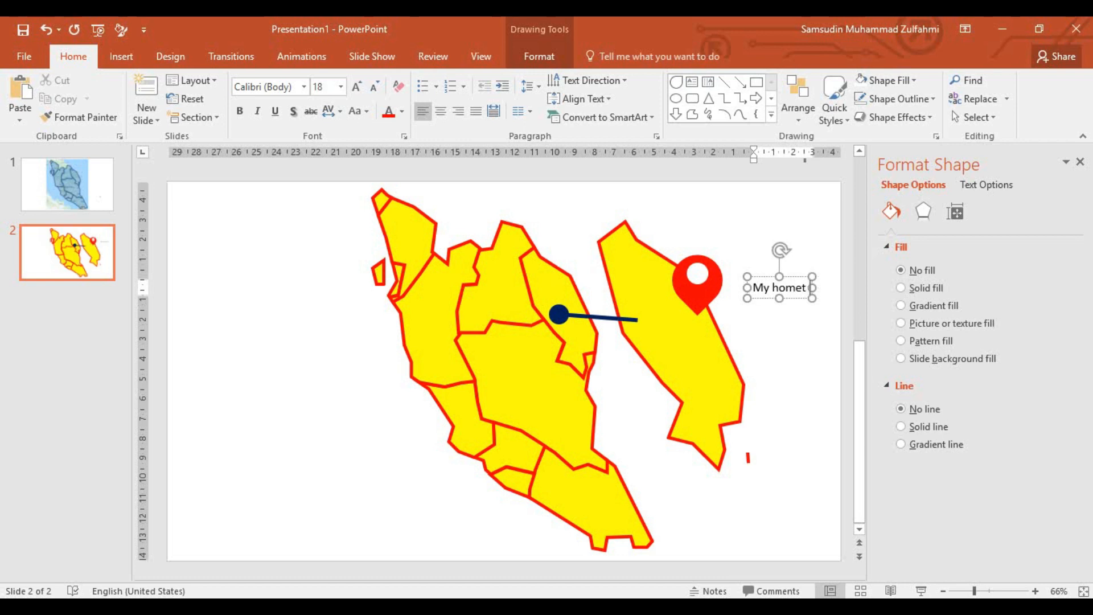
type("o")
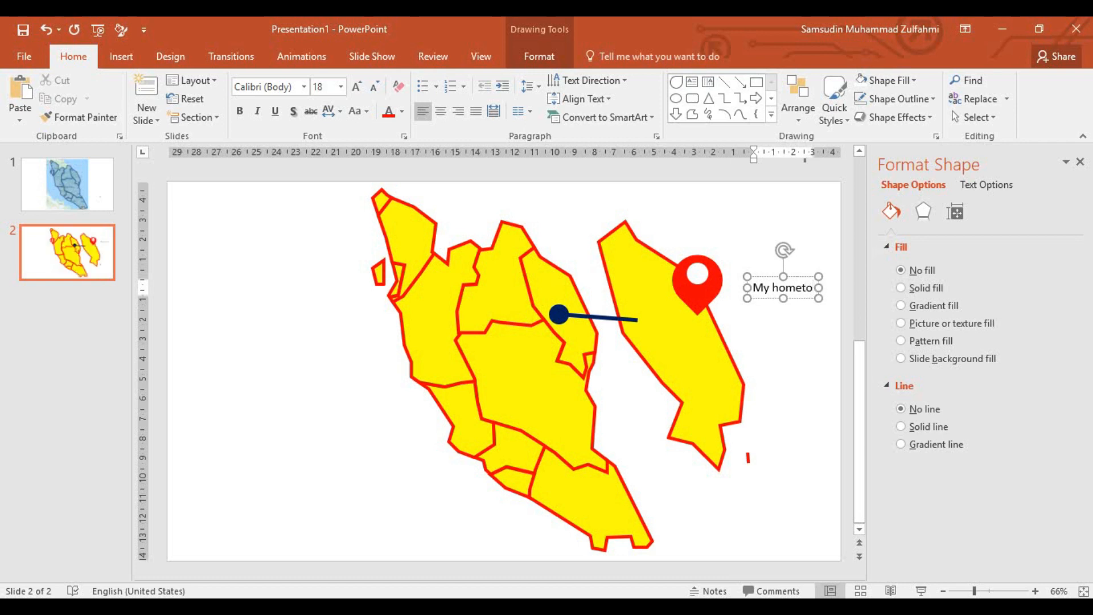
type("wn")
left_click_drag(769, 297, 680, 252)
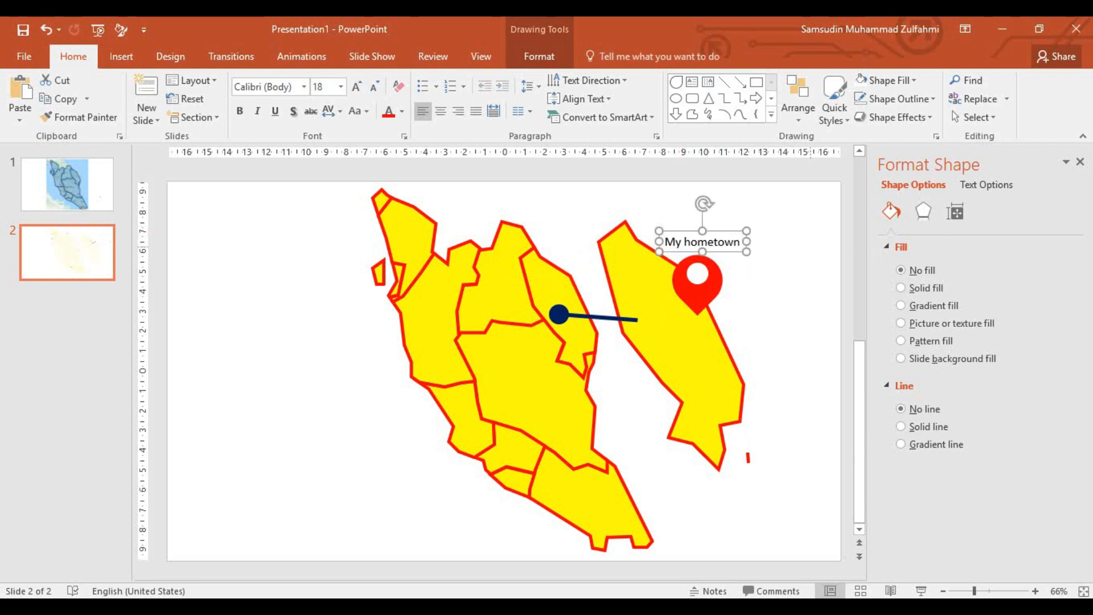
Step: Duplicate the "My hometown" label, change the copy's text to "Kampungku" and place it just below the original, offset to the right
left_click(792, 296)
left_click(713, 244)
key("Escape")
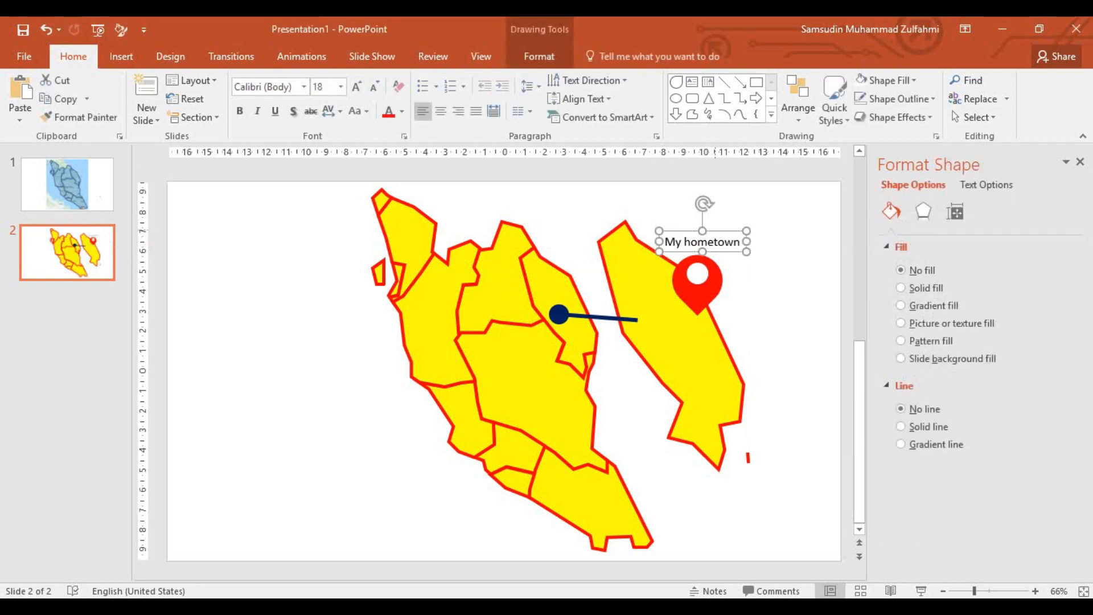
left_click_drag(711, 242, 763, 303)
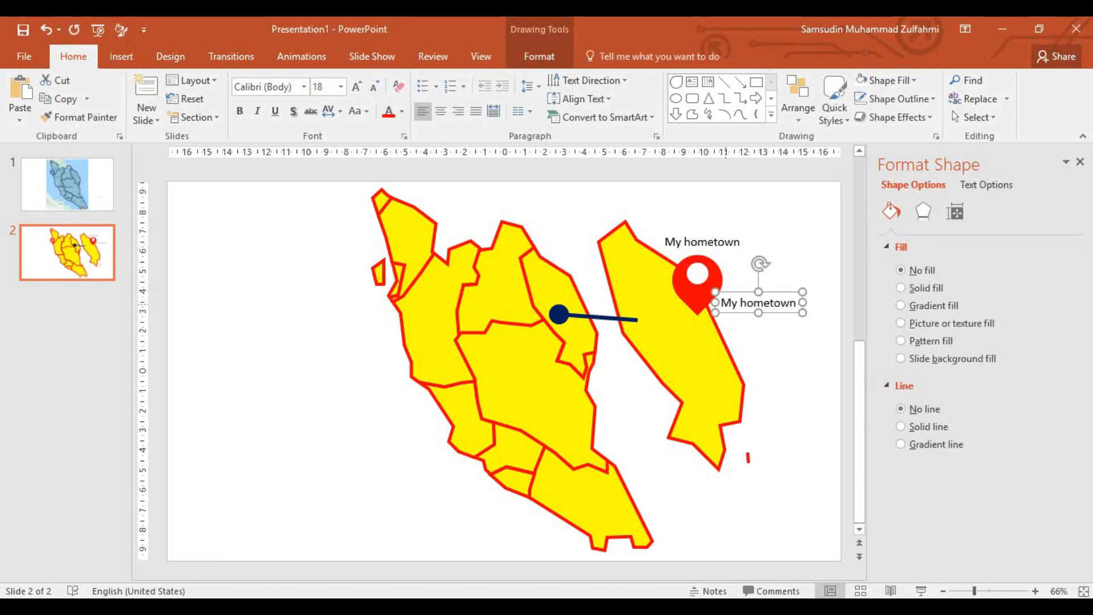
key("F2")
type("Kampungku")
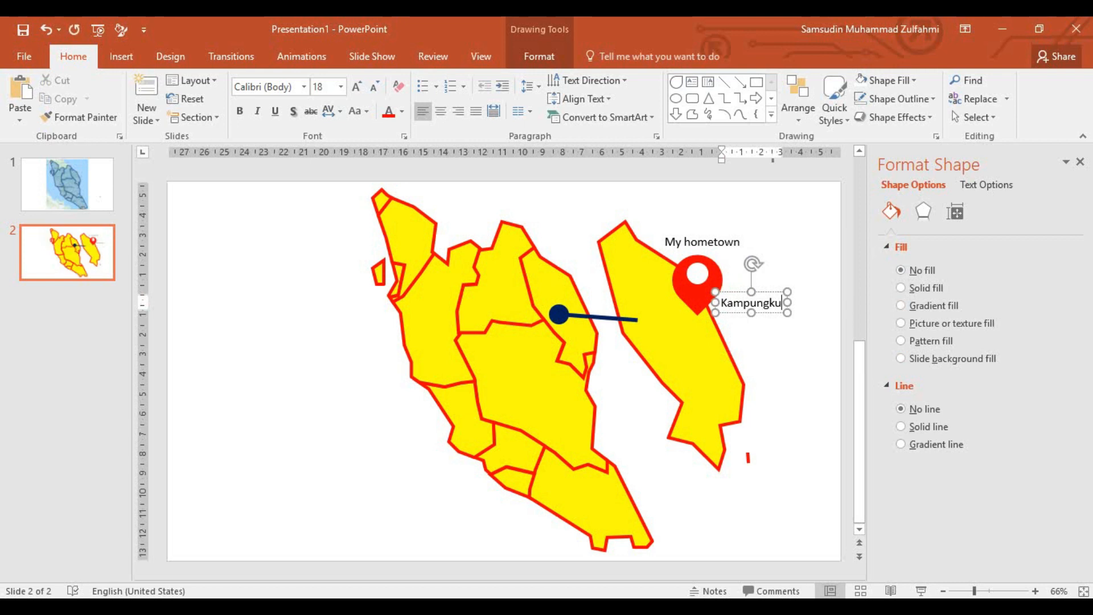
left_click_drag(740, 292, 749, 250)
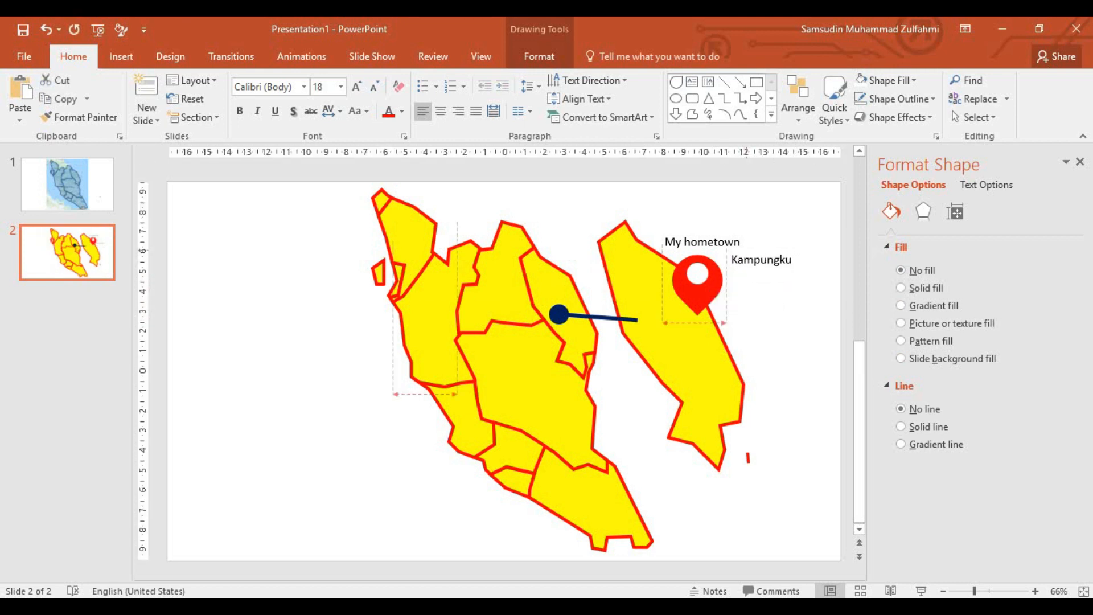
key("Escape")
Step: Align the "My hometown" and "Kampungku" labels on their horizontal centres
left_click(702, 241)
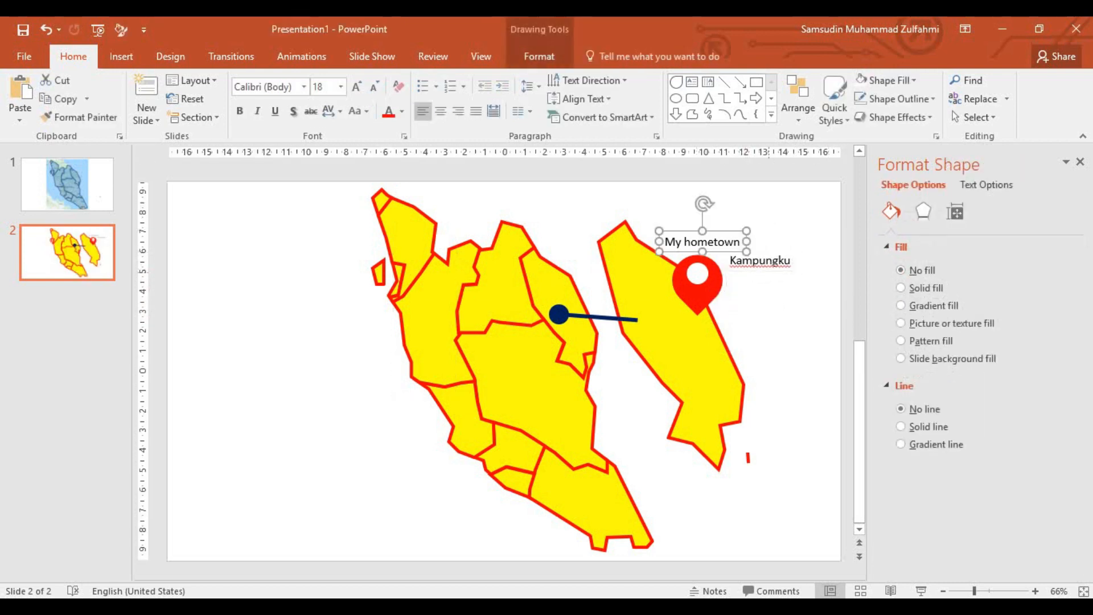
left_click(760, 260, "shift")
left_click(539, 55)
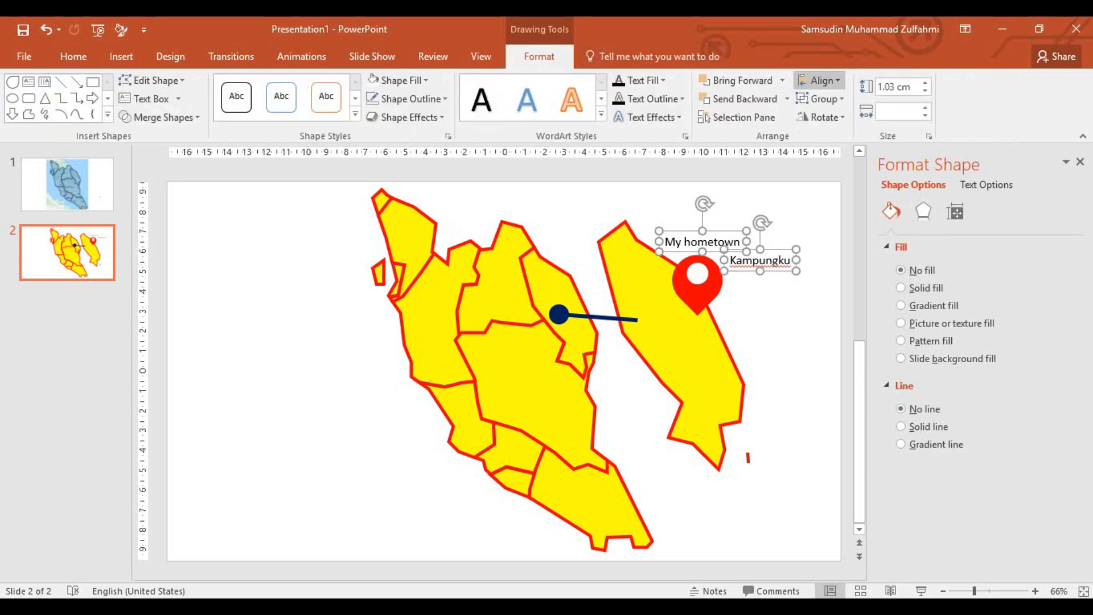
left_click(819, 80)
left_click(847, 120)
key("Escape")
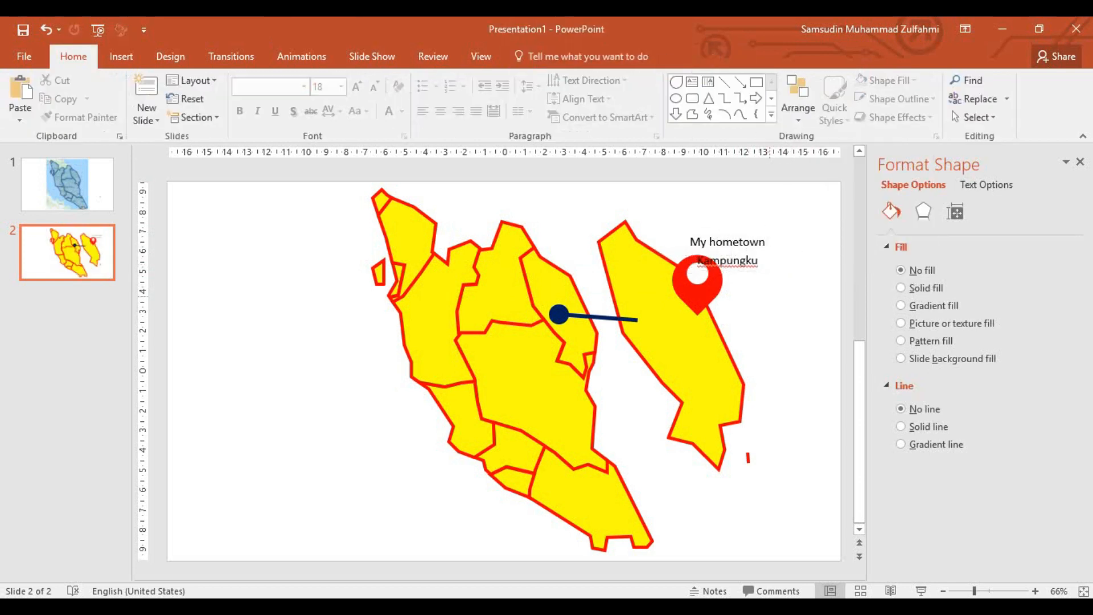
Step: Shift both labels together to the right of the pin and put the white circle back in place on the red pin
left_click_drag(670, 217, 796, 303)
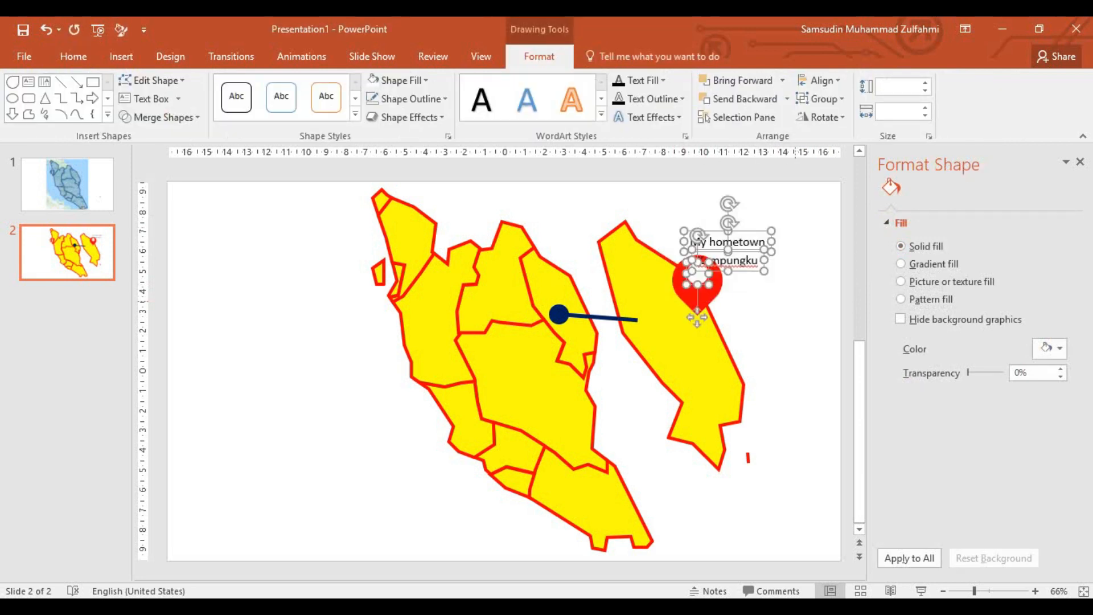
left_click_drag(729, 260, 765, 260)
key("Escape")
left_click(734, 316)
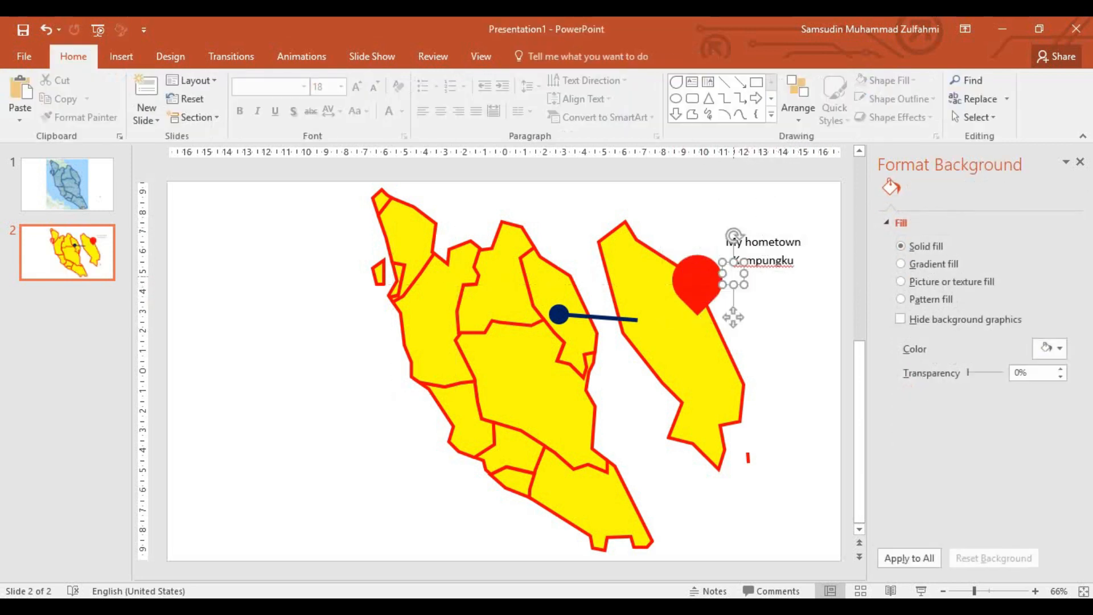
left_click_drag(733, 317, 698, 317)
key("Escape")
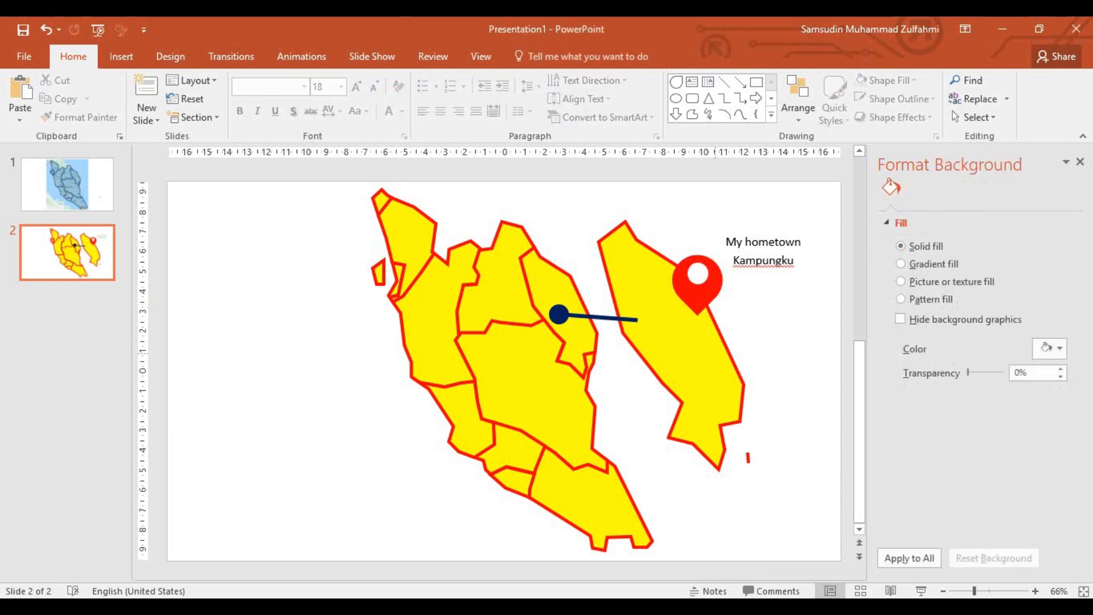
left_click(683, 370)
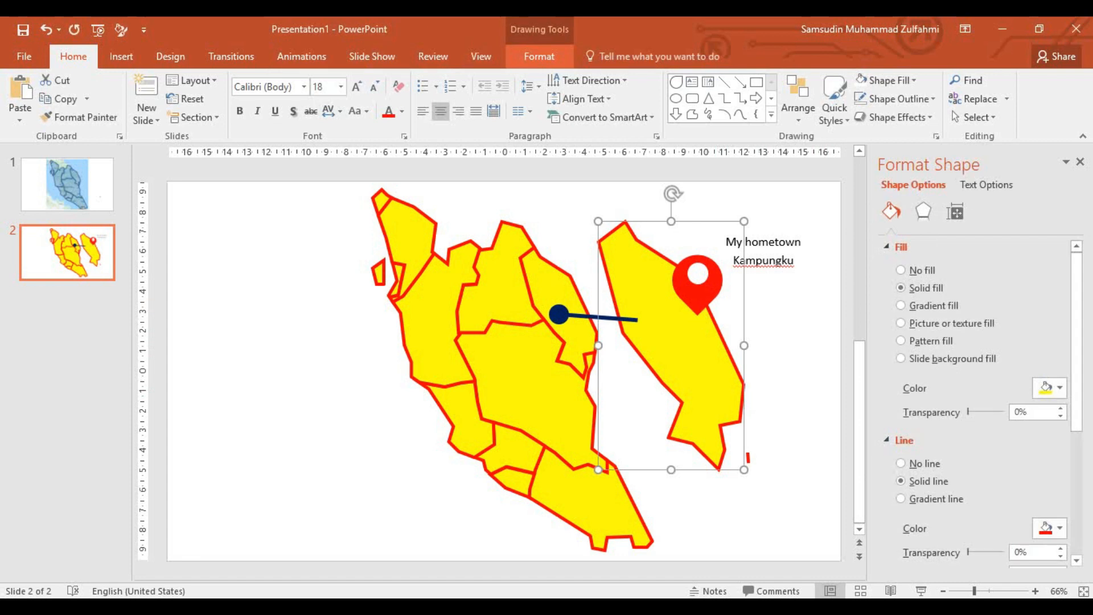
key("Escape")
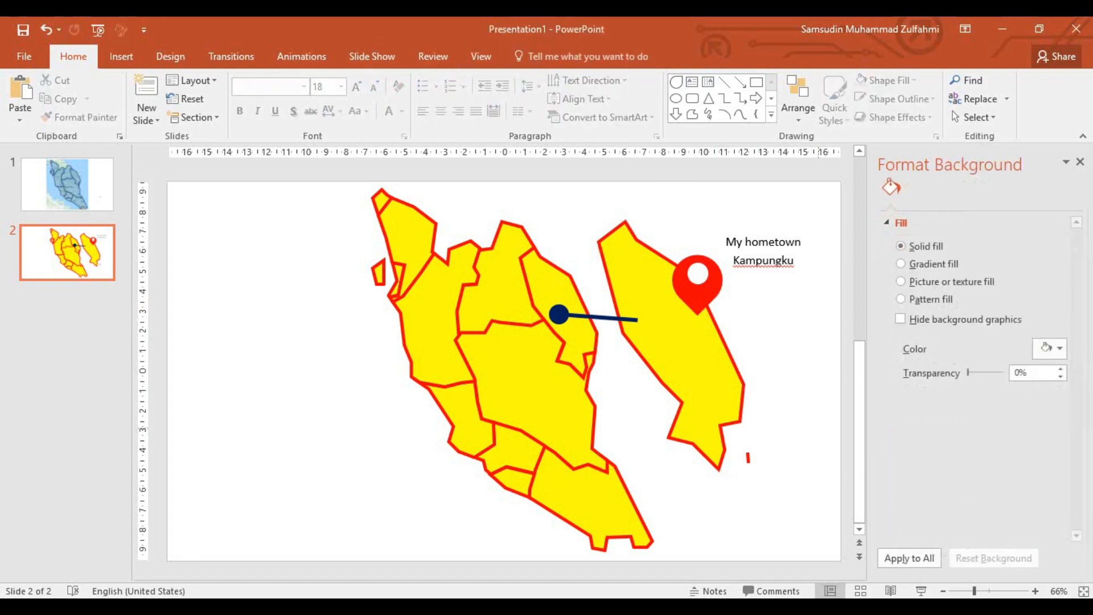